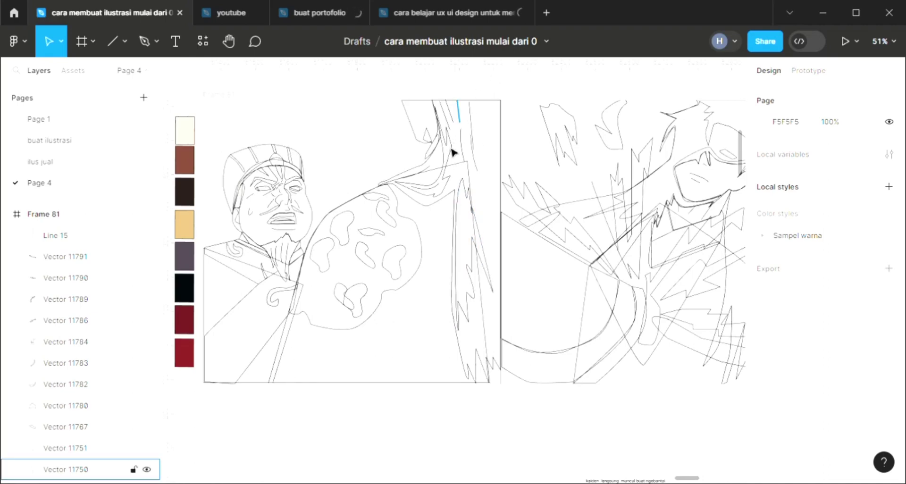
Colour the small arc on the cap with the pale yellow swatch.
click(450, 167)
scroll(260, 160, up, 2)
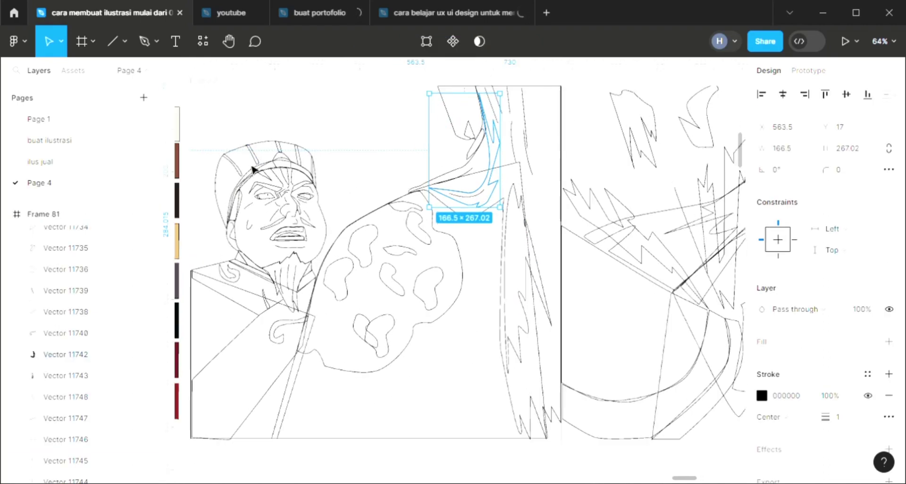
click(239, 175)
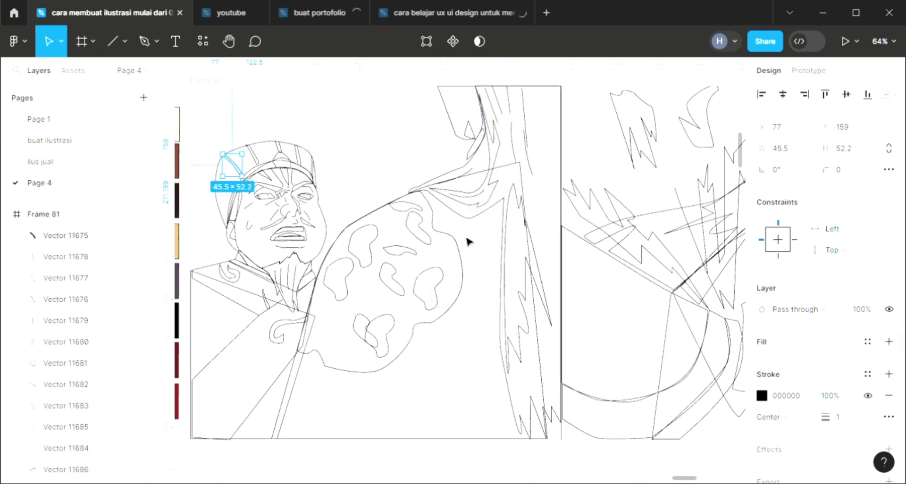
scroll(466, 241, left, 2)
scroll(414, 232, left, 2)
scroll(414, 232, left, 2)
scroll(415, 233, up, 1)
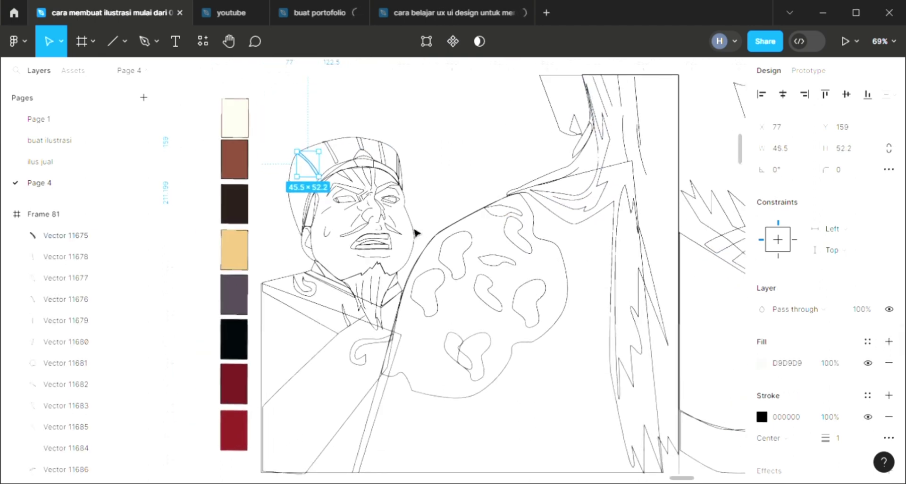
click(246, 257)
Fill two thin cap stripes with the yellow swatch colour using the eyedropper.
click(330, 151)
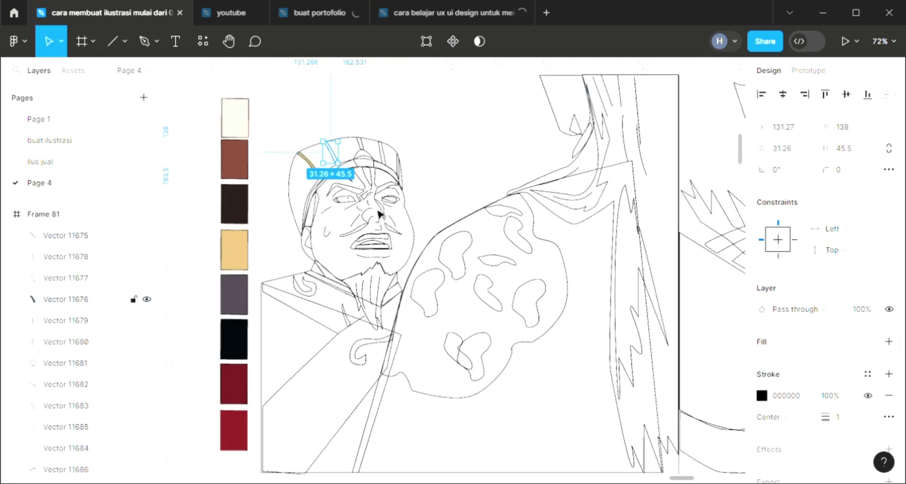
click(889, 341)
key(i)
click(239, 245)
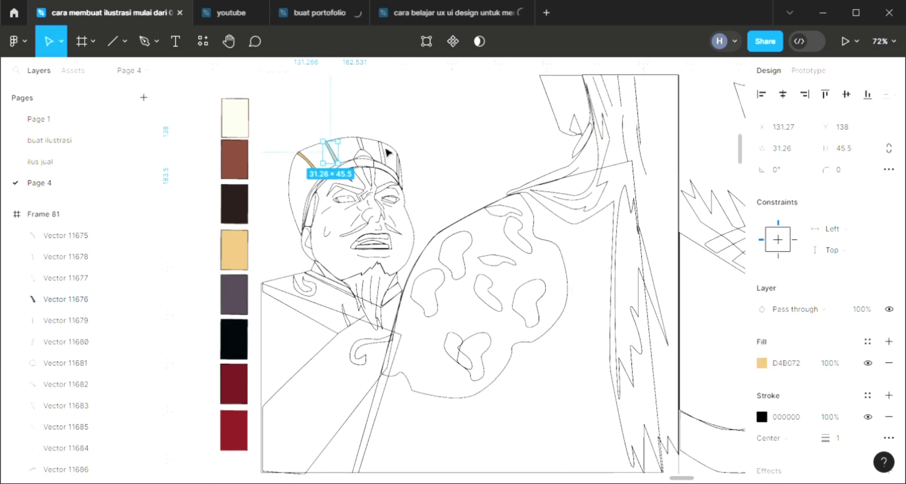
click(368, 156)
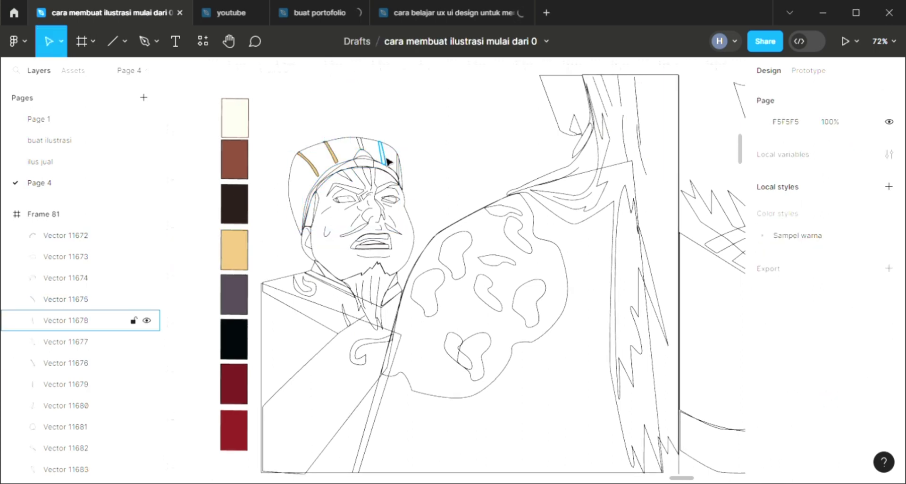
click(383, 153)
key(i)
click(240, 257)
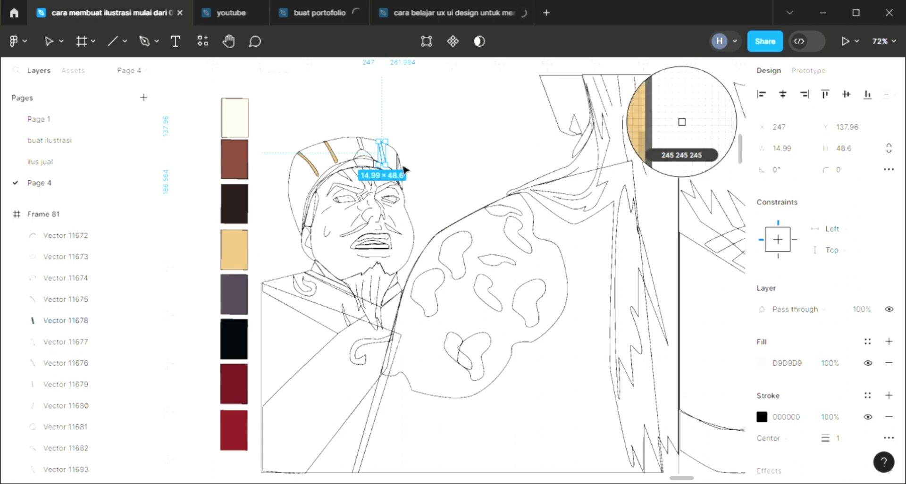
key(Escape)
Fill the cap's right stripe and the headband with yellow D4B072.
click(401, 176)
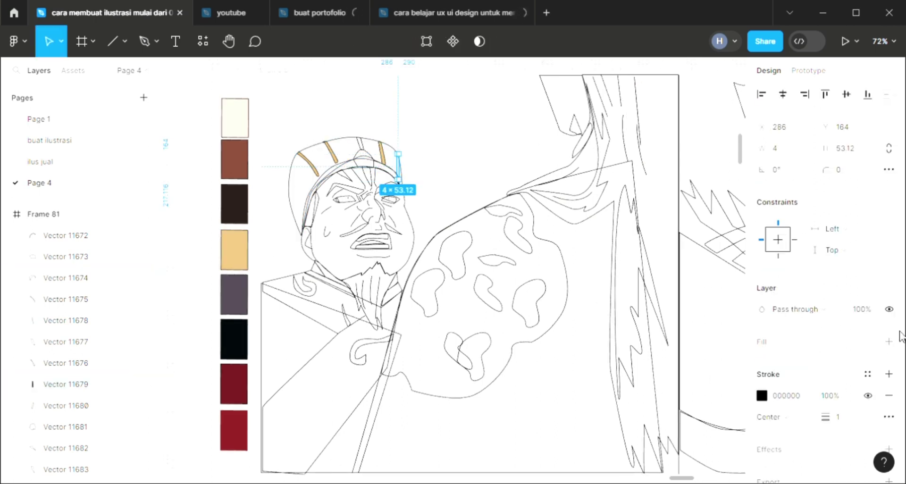
key(i)
click(238, 251)
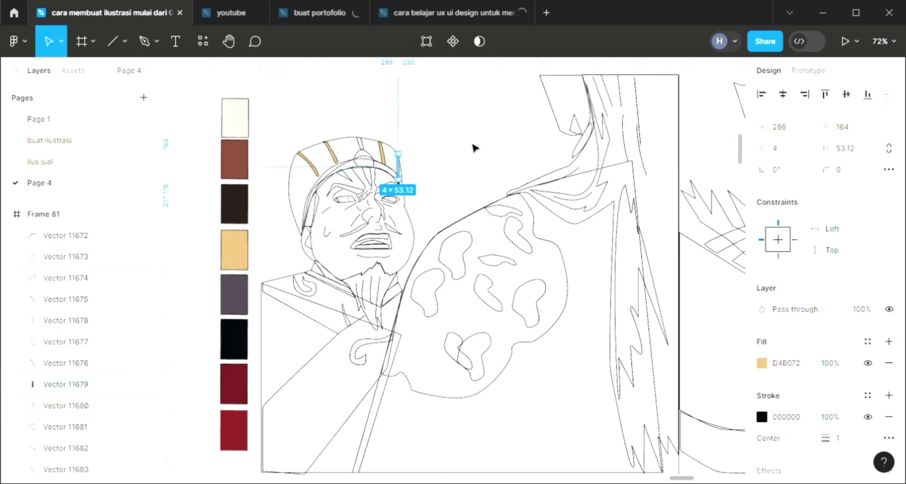
key(Escape)
click(371, 161)
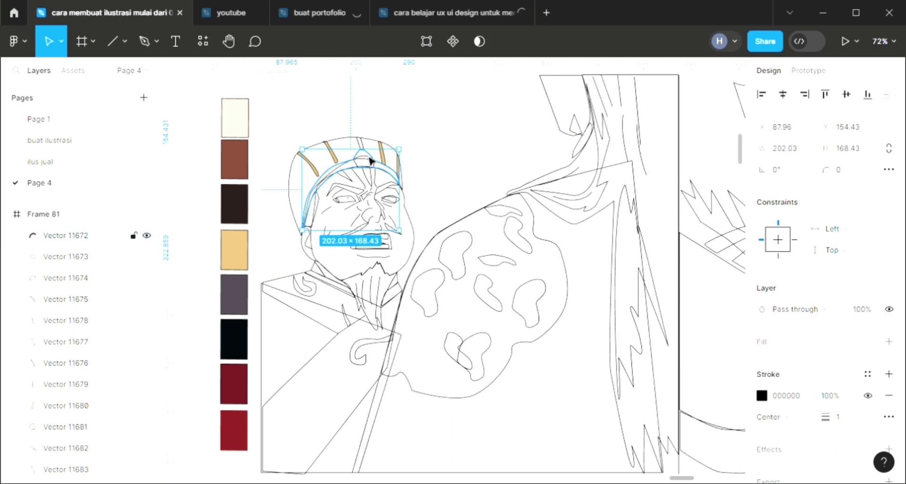
click(889, 341)
key(i)
click(236, 255)
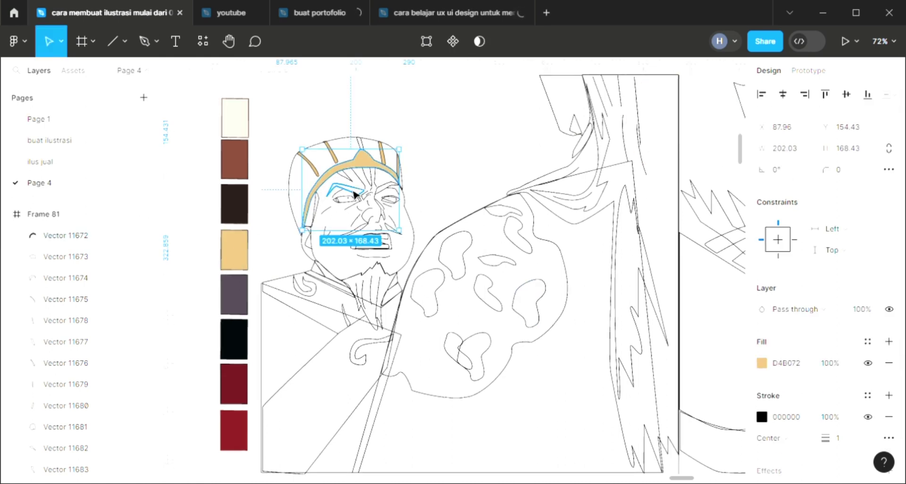
key(Escape)
click(360, 142)
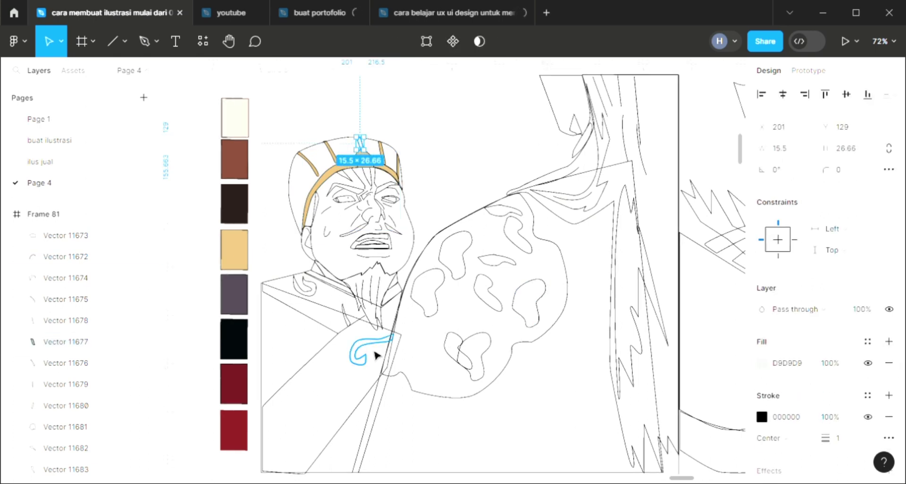
Fill the hat body with reddish brown 9F4A30 and send it behind the stripes.
scroll(283, 198, up, 3)
click(300, 189)
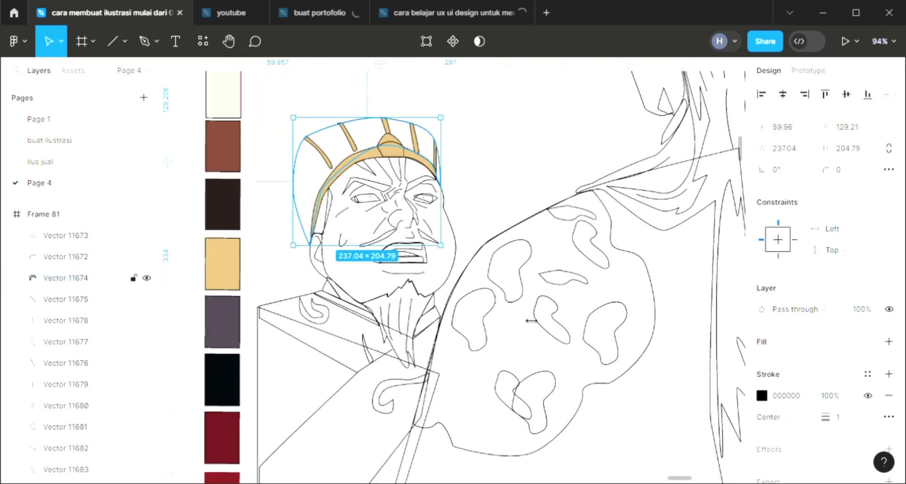
click(886, 342)
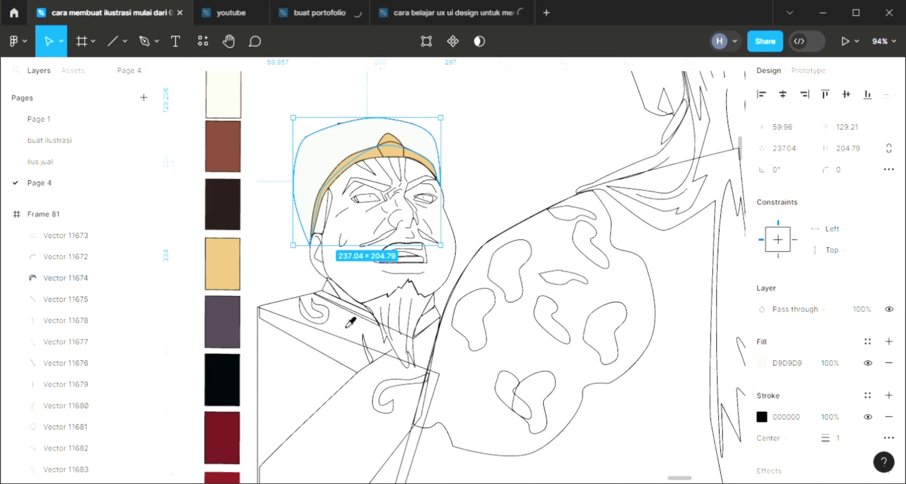
key(i)
click(238, 170)
scroll(289, 292, up, 2)
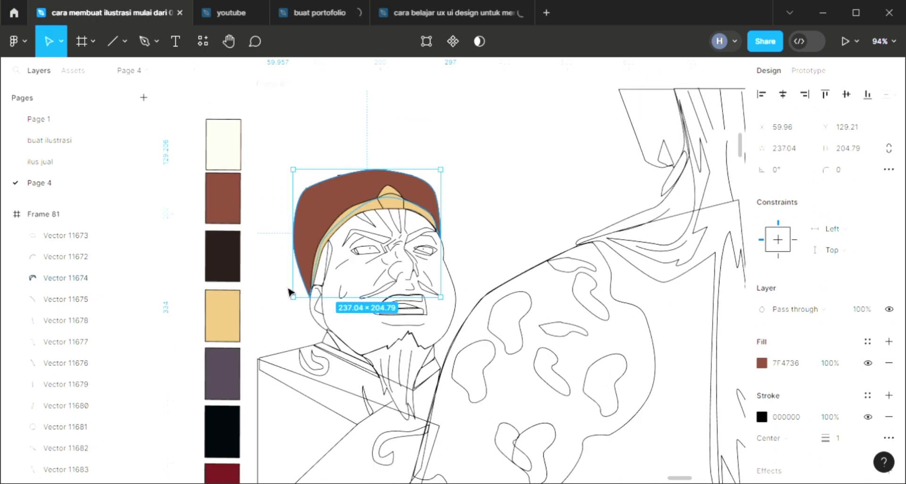
key(ctrl+shift+bracketleft)
scroll(394, 266, down, 1)
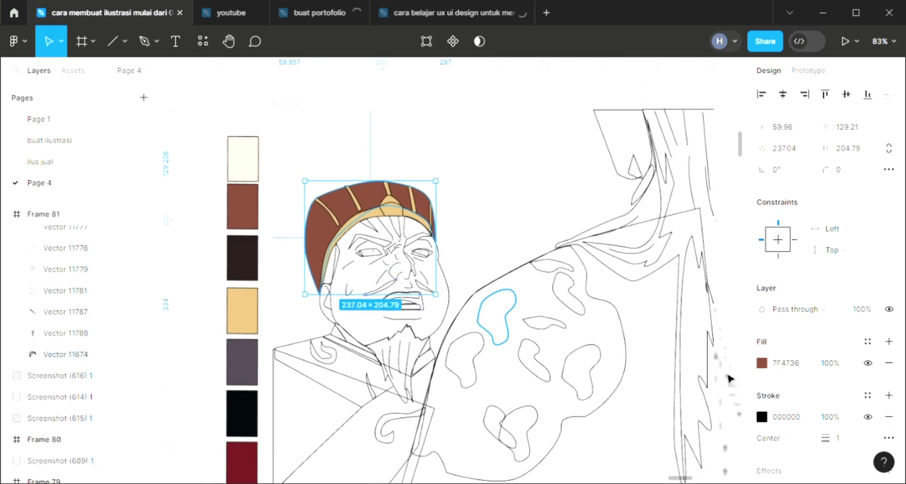
click(762, 363)
click(698, 199)
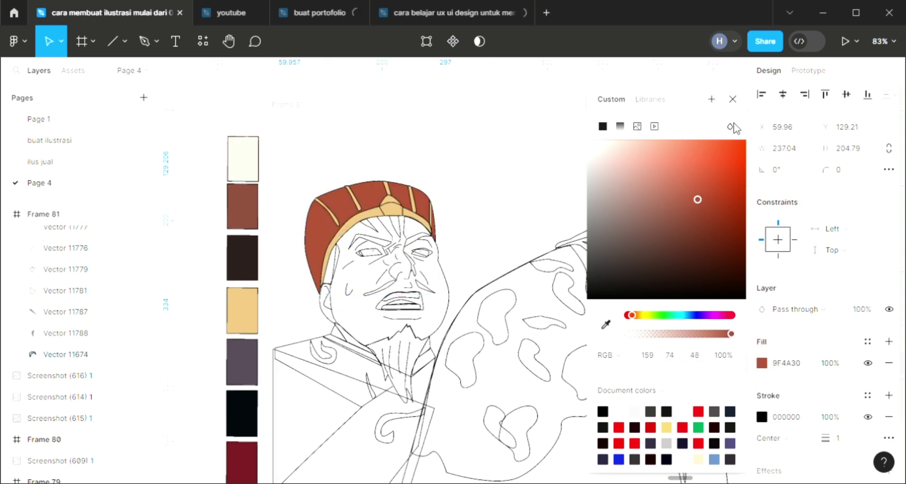
click(733, 100)
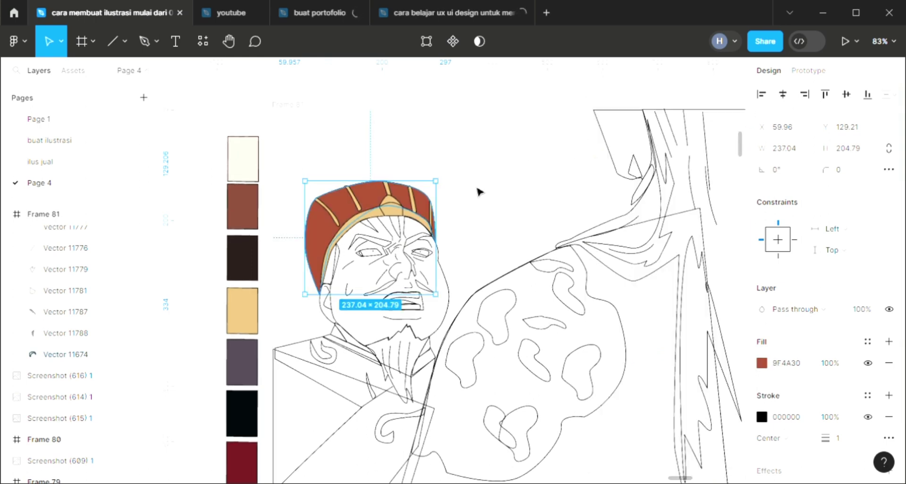
click(378, 235)
Fill both eyebrows with the dark brown 271C1A swatch.
scroll(425, 276, up, 1)
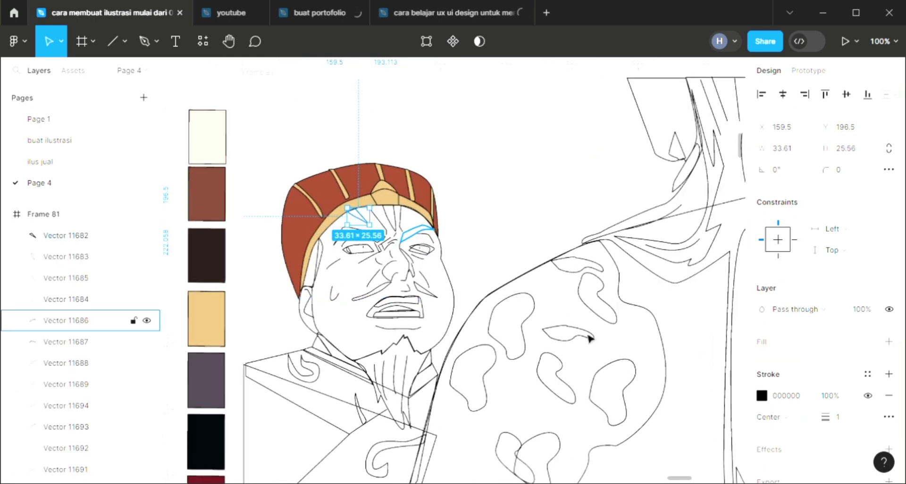
click(66, 320)
click(889, 341)
key(i)
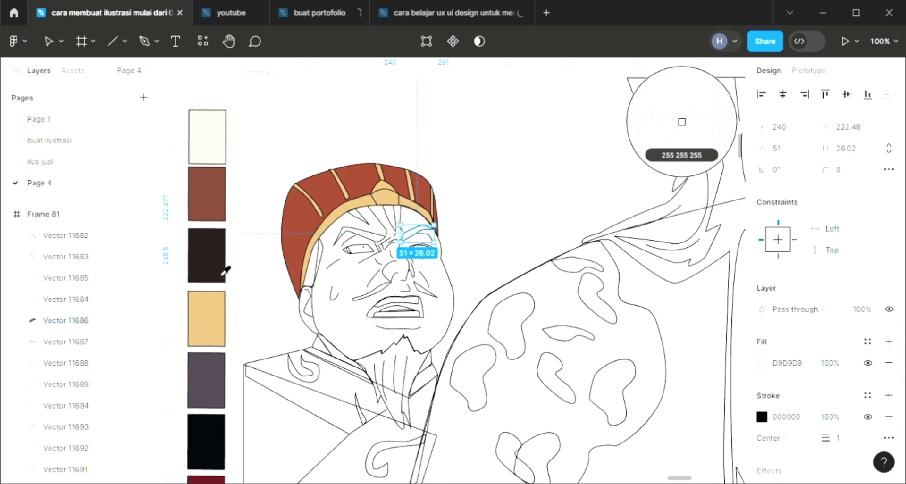
click(223, 274)
click(360, 234)
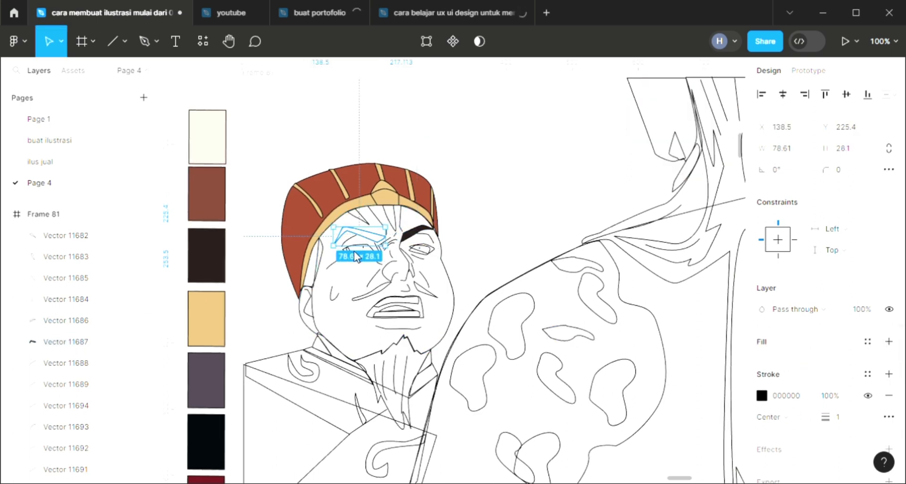
key(i)
click(203, 265)
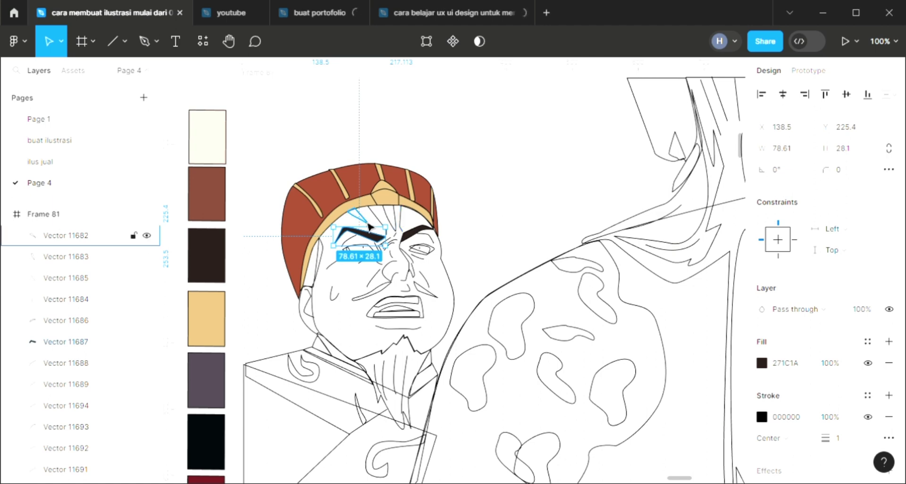
Fill the small forehead mark black 000000 at 60% opacity.
click(368, 224)
click(890, 343)
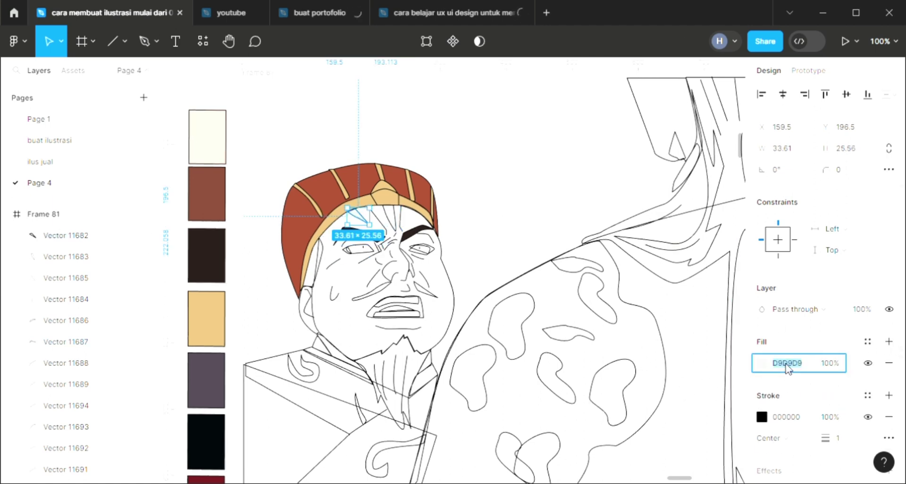
text(000000)
key(Return)
click(831, 363)
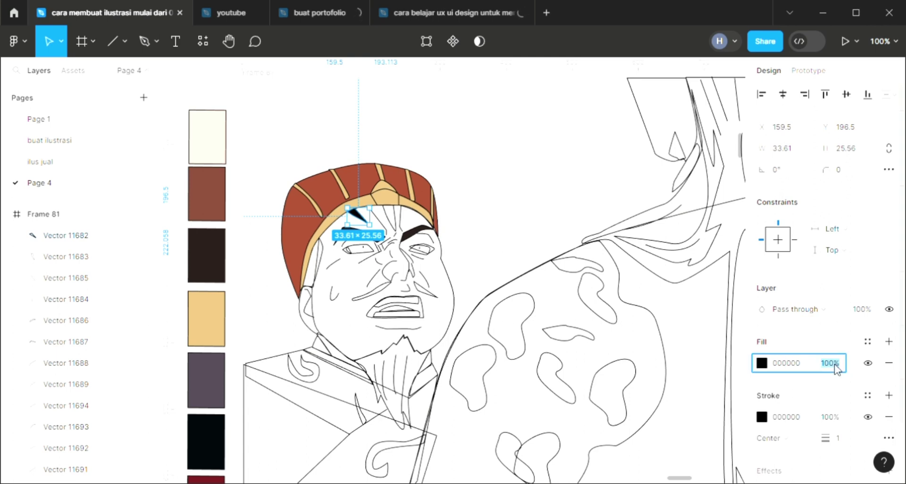
text(60)
key(Return)
key(Escape)
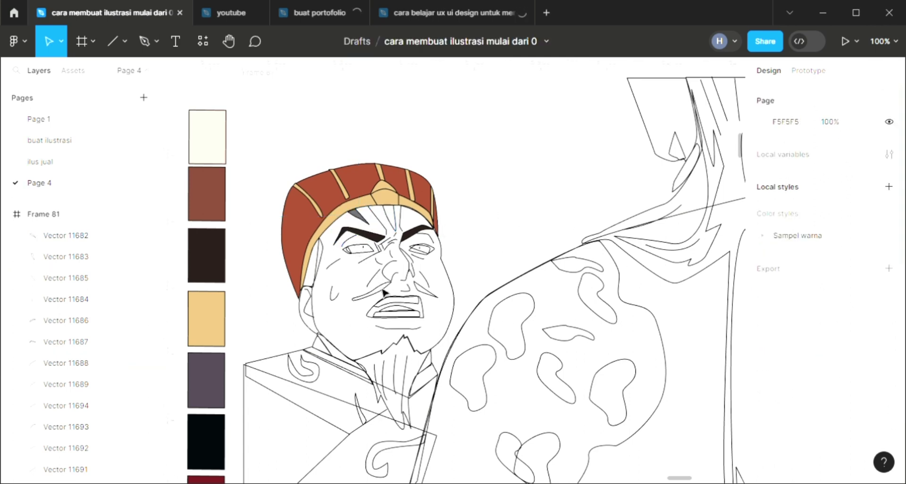
Fill both moustache halves with dark brown 271C1A.
click(371, 291)
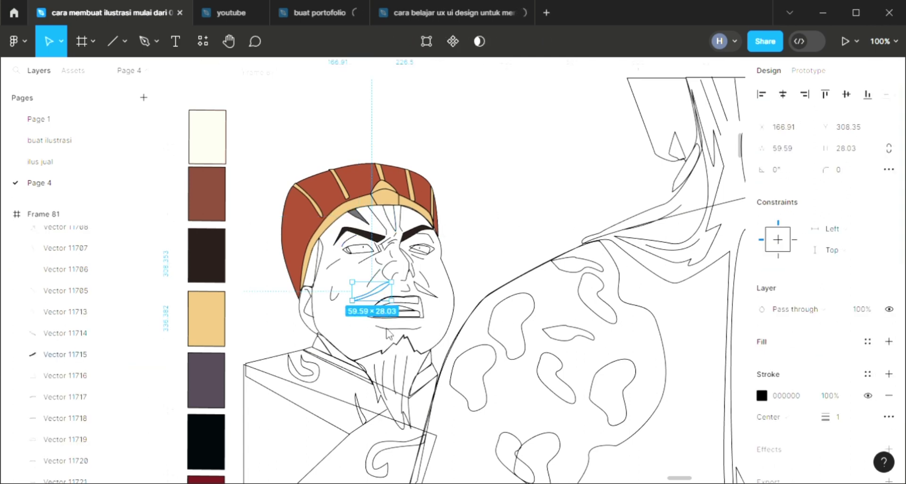
key(i)
click(682, 121)
click(65, 334)
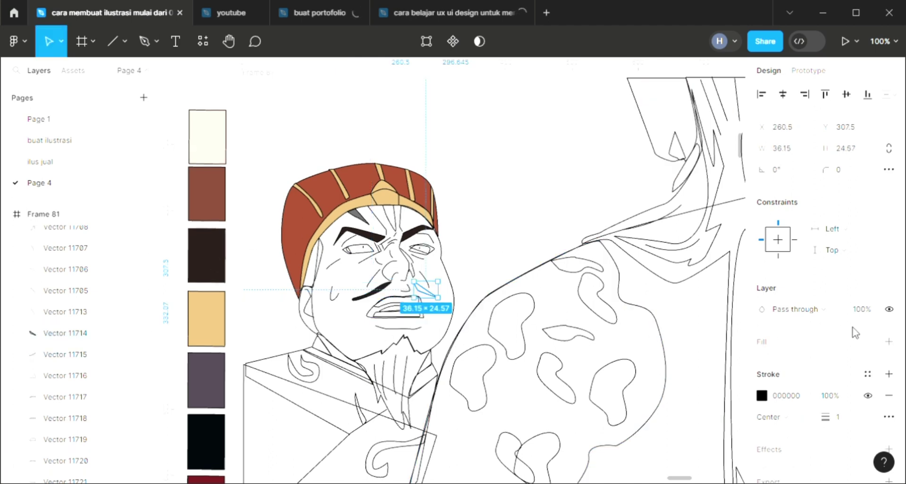
click(889, 342)
key(i)
click(206, 260)
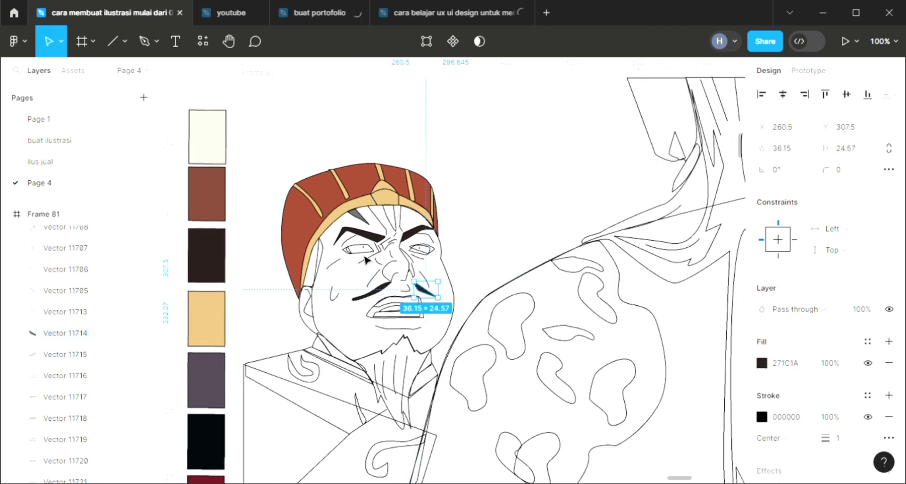
scroll(367, 254, up, 2)
scroll(363, 259, up, 2)
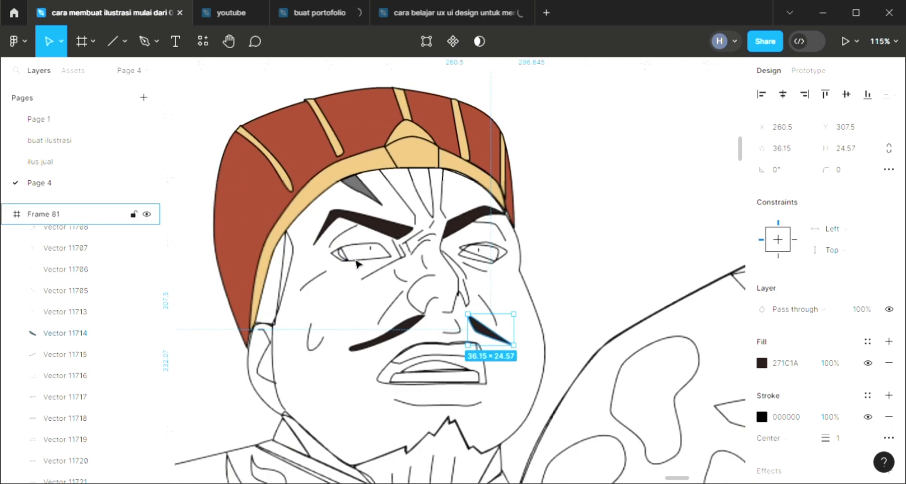
scroll(359, 266, up, 2)
scroll(357, 271, up, 2)
scroll(357, 270, up, 2)
Fill the left eye white and send it behind the eye details.
click(334, 257)
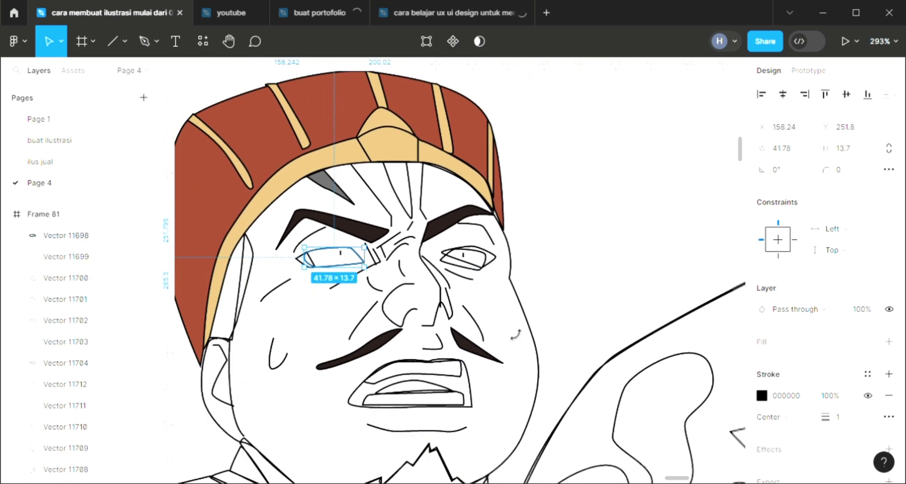
click(889, 342)
key(ctrl+bracketleft)
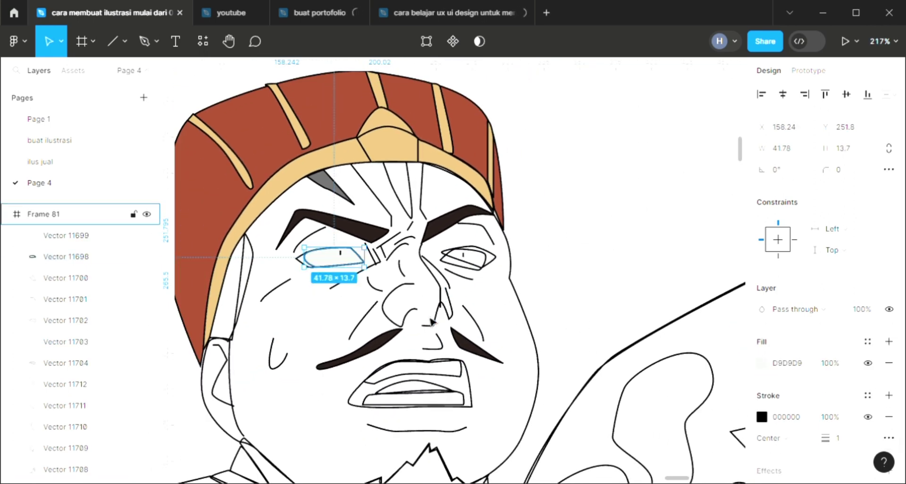
key(i)
click(682, 121)
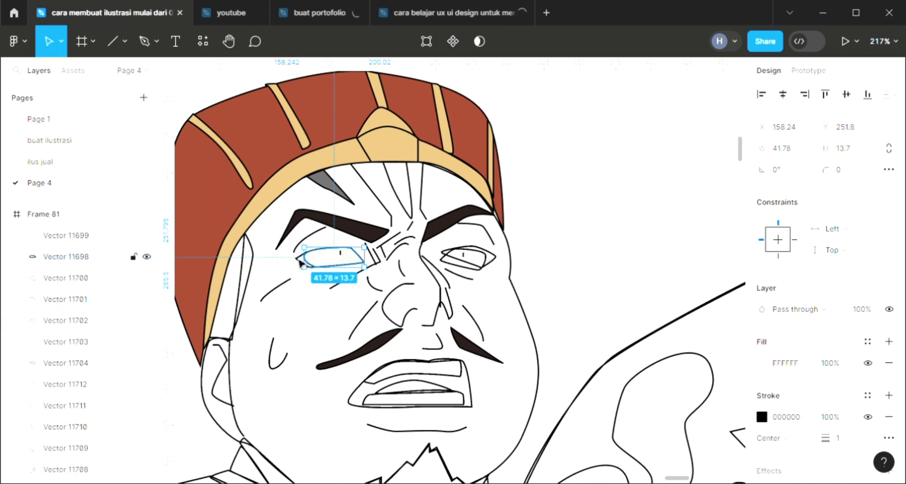
click(301, 244)
click(325, 282)
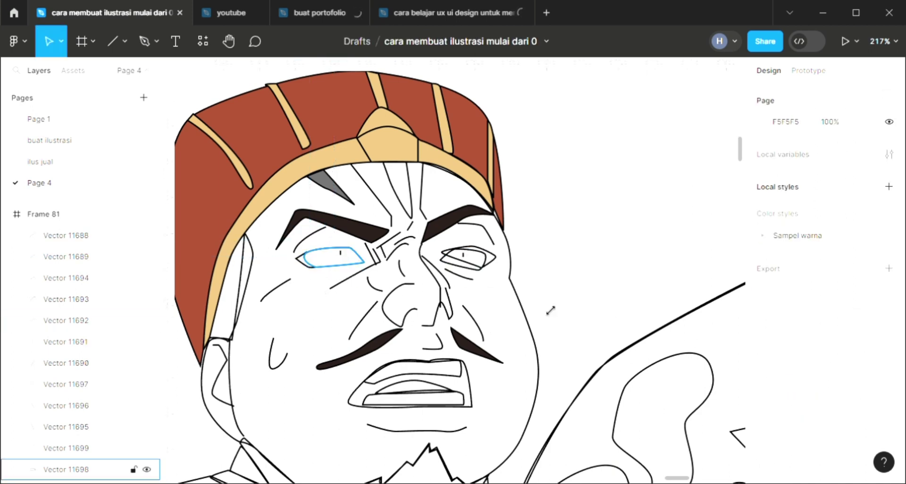
click(306, 264)
click(312, 287)
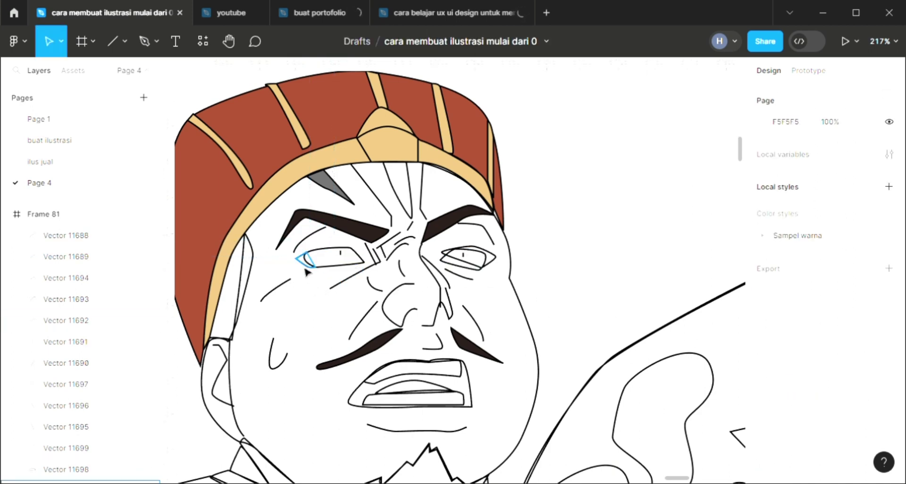
click(306, 259)
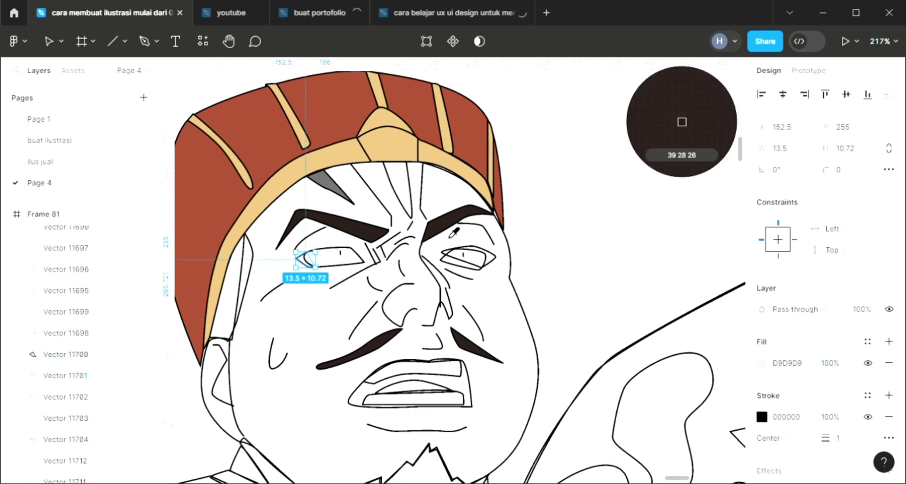
Fill the right eye white and its pupil dark brown.
click(483, 278)
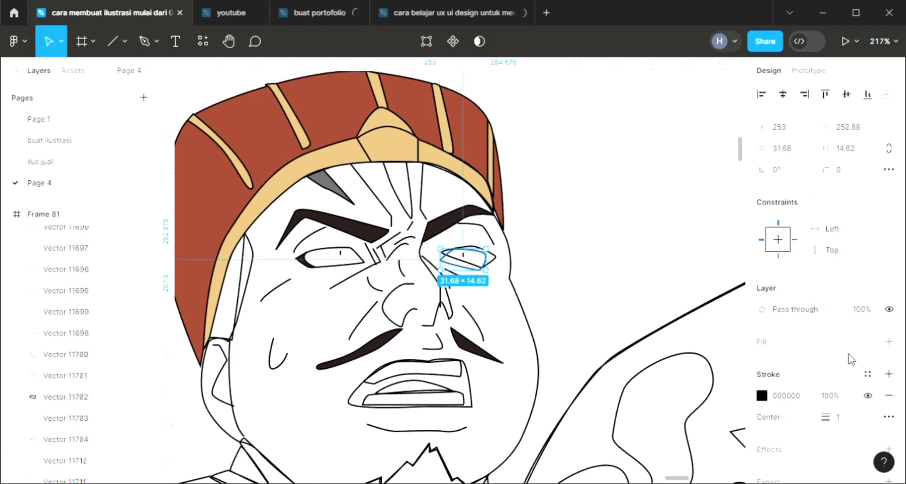
click(889, 341)
key(i)
click(451, 222)
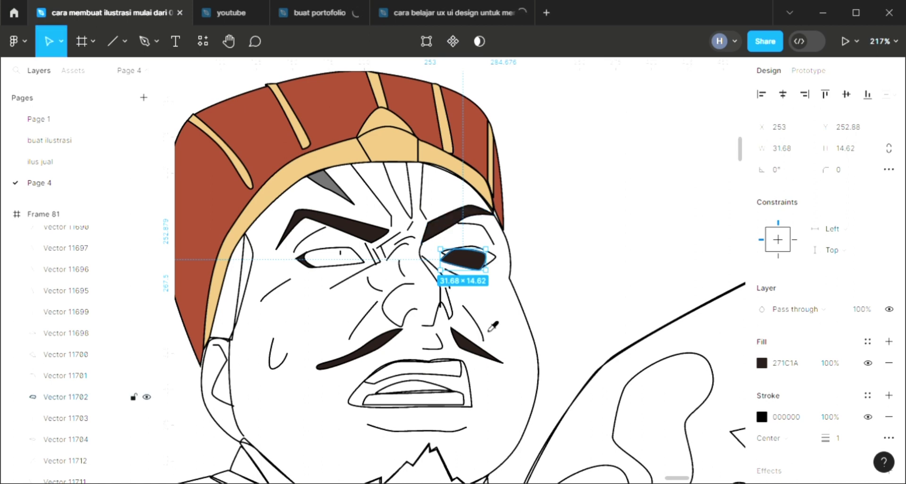
click(489, 332)
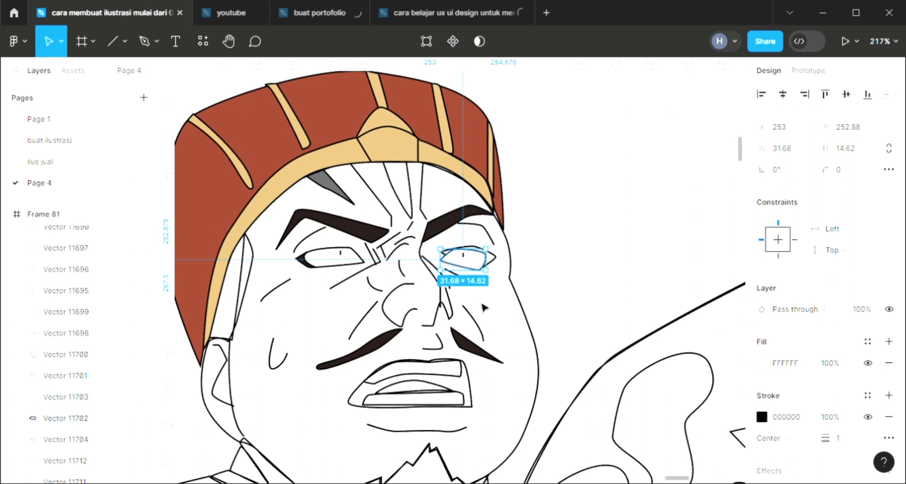
click(499, 267)
click(496, 261)
click(889, 342)
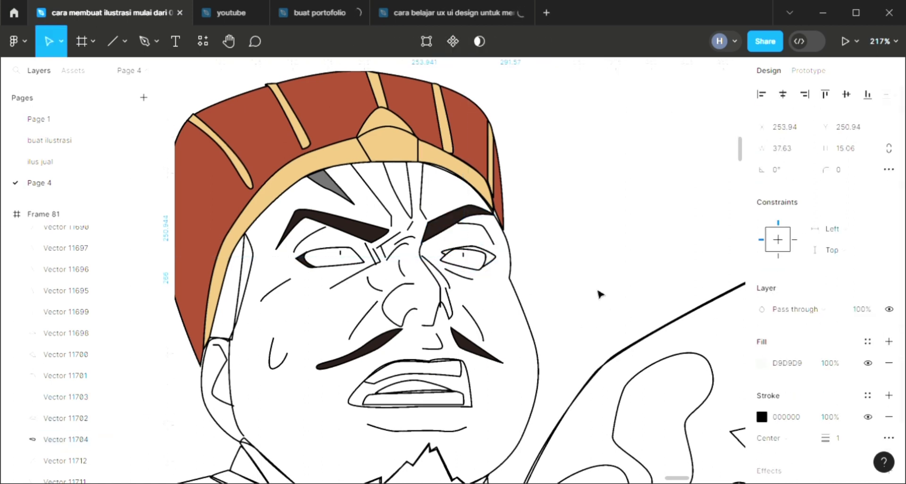
key(i)
click(446, 234)
key(Escape)
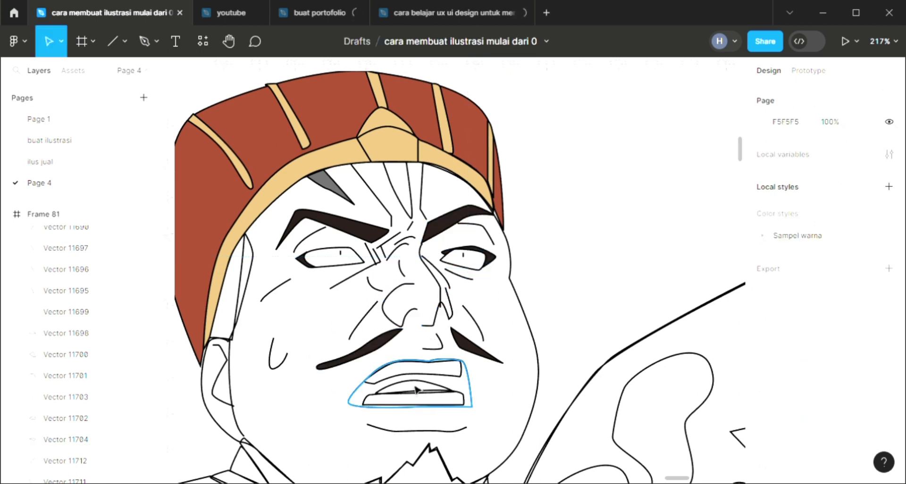
Fill the upper and lower teeth white.
click(475, 382)
click(889, 341)
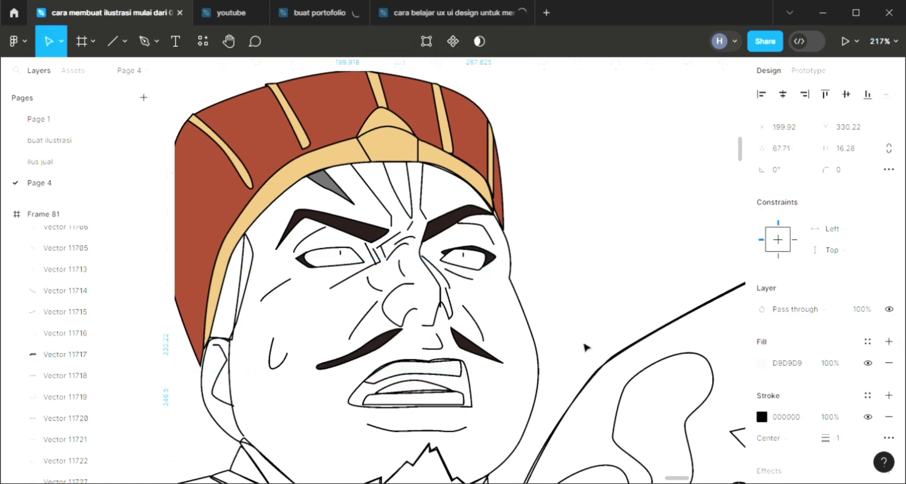
key(i)
click(444, 413)
key(Escape)
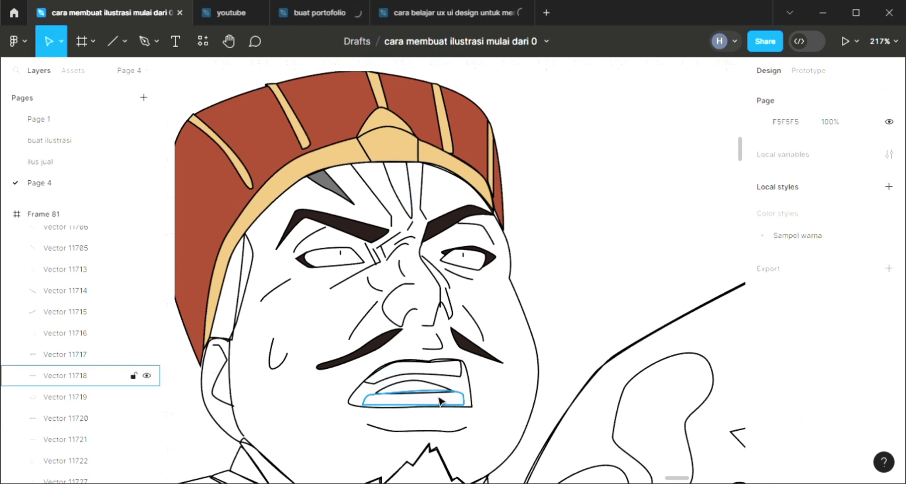
click(439, 399)
click(889, 341)
key(i)
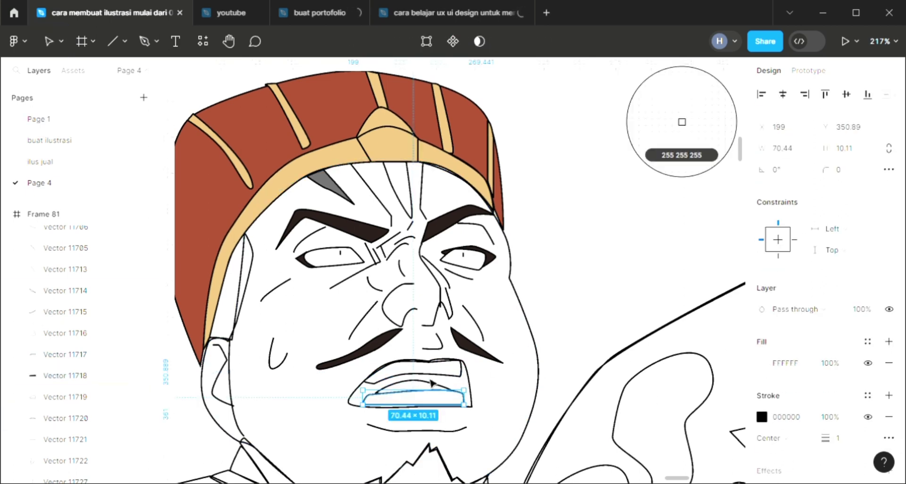
click(682, 121)
Fill the inner mouth red and the outer mouth dark brown behind it.
click(425, 381)
click(890, 341)
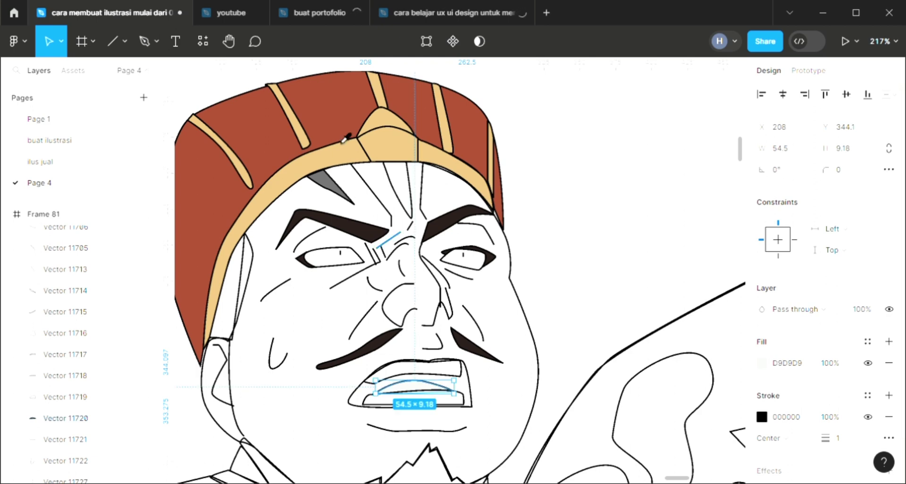
key(i)
click(681, 121)
click(467, 373)
click(889, 341)
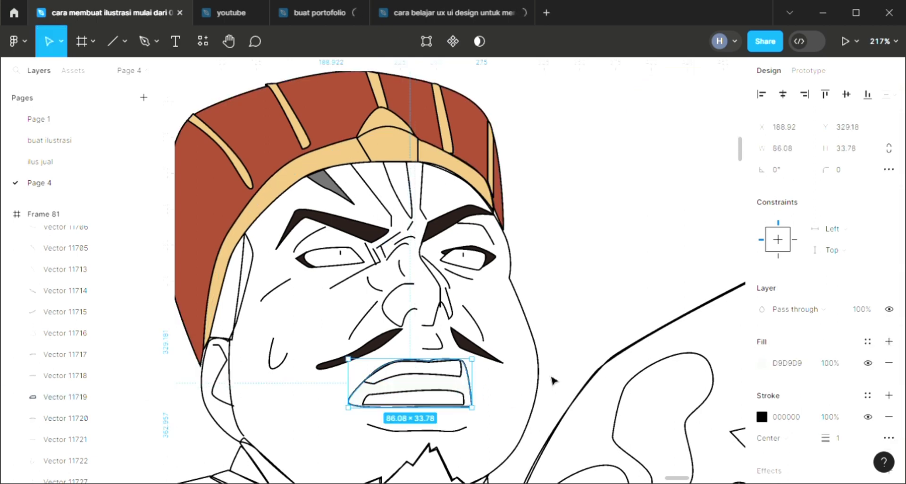
key(ctrl+bracketleft)
key(i)
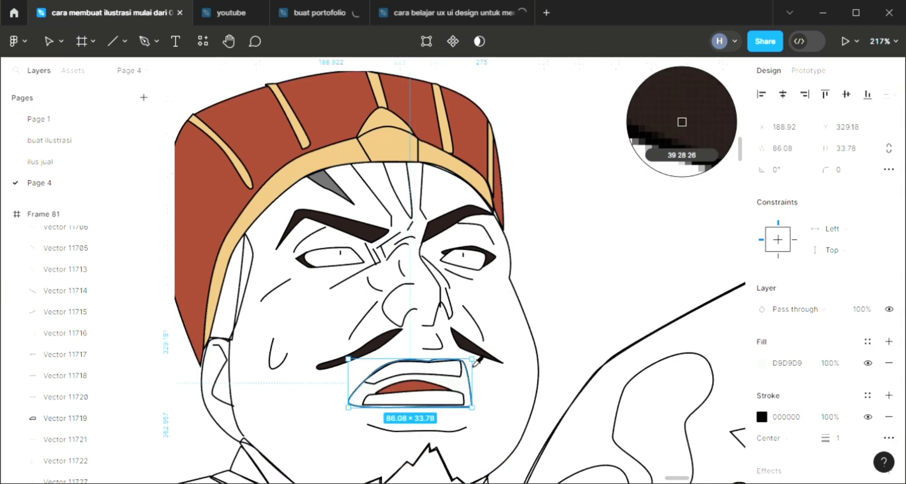
click(682, 121)
click(581, 307)
Fill the forehead crease between the brows grey 666666.
scroll(529, 351, down, 3)
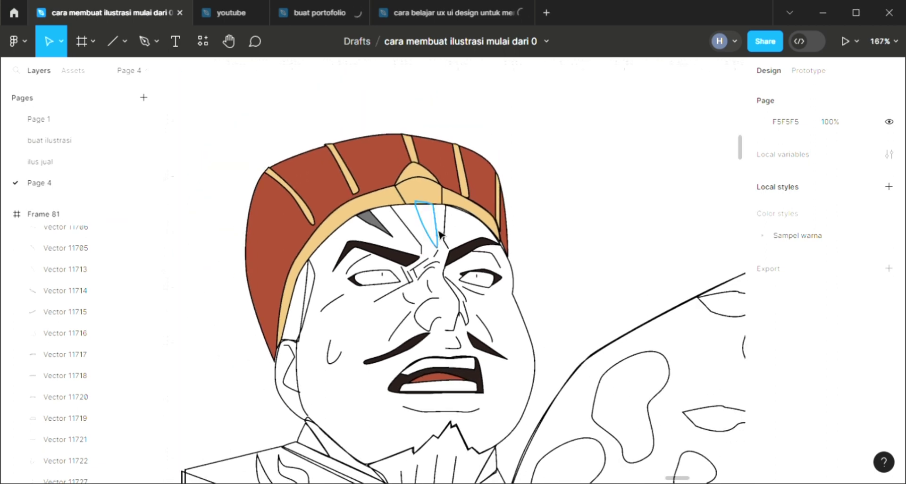
click(430, 226)
click(889, 341)
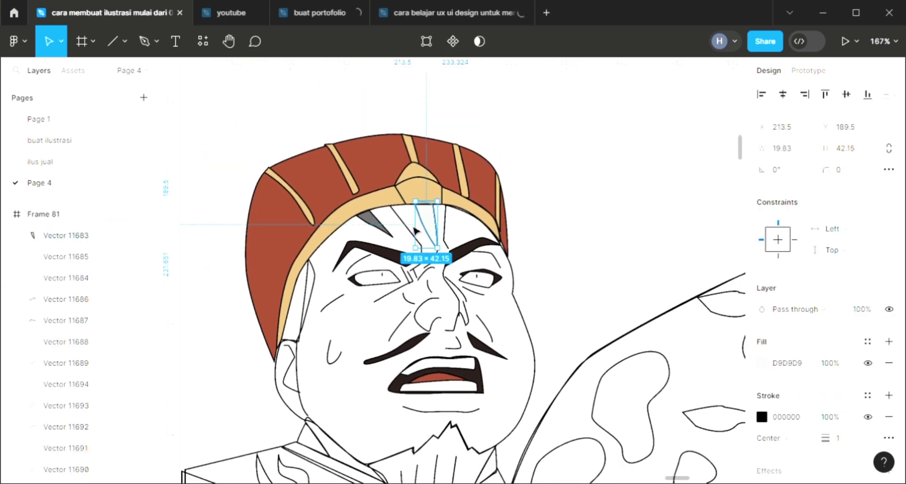
key(i)
click(681, 118)
Fill the narrow strip at the face's left edge dark brown 271C1A.
scroll(372, 382, down, 1)
scroll(330, 358, down, 1)
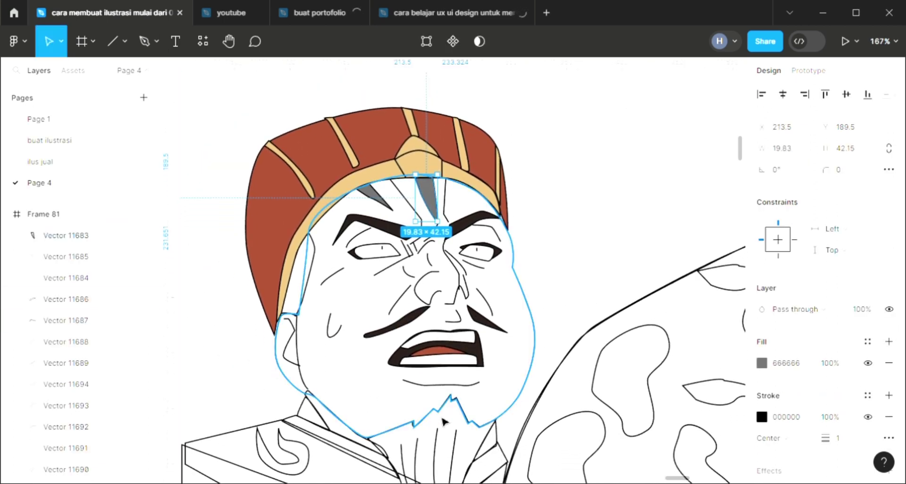
scroll(283, 336, down, 1)
click(314, 259)
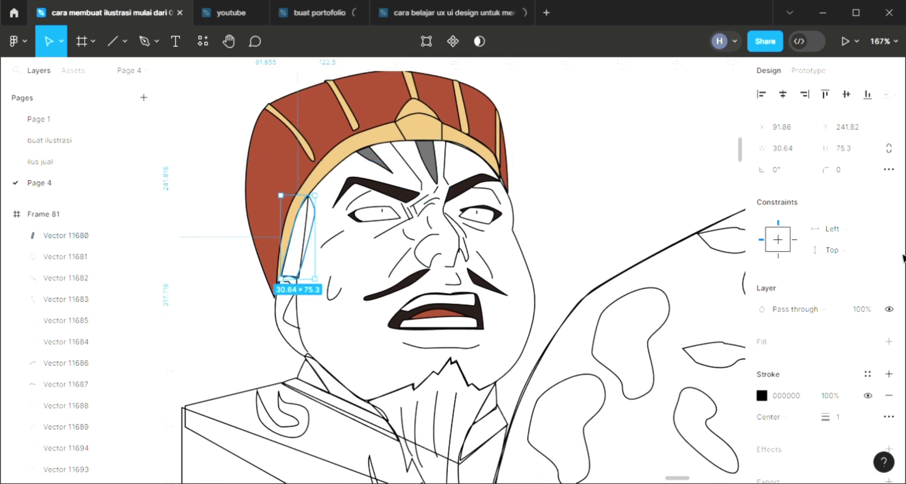
click(889, 341)
key(i)
click(396, 282)
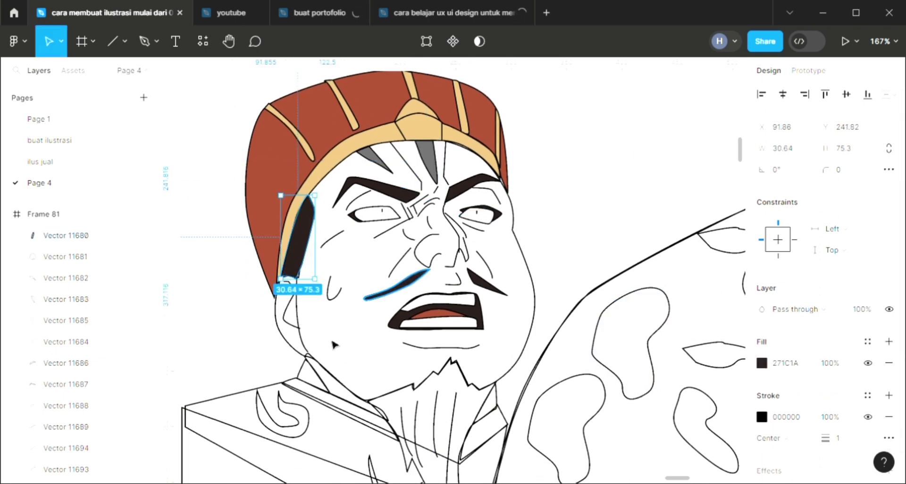
click(308, 356)
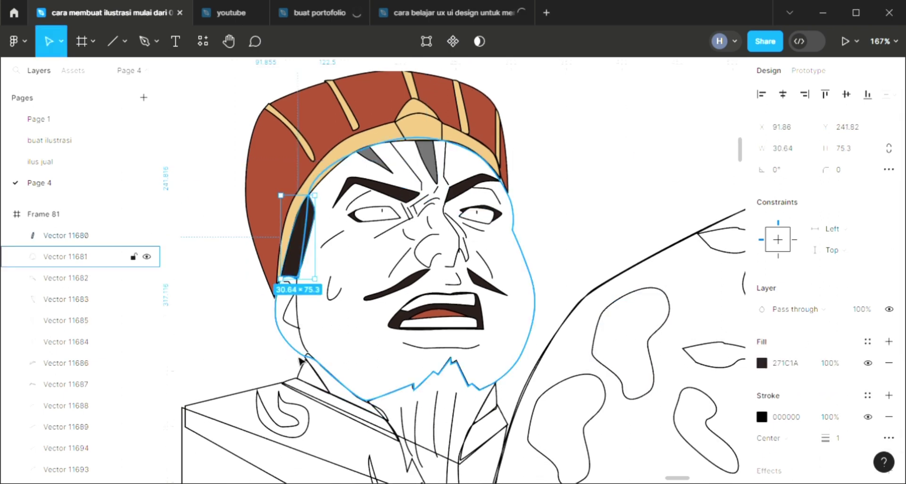
Fill the face shape with the cream swatch and send it behind its features.
click(889, 342)
ctrl+scroll(421, 337, down, 3)
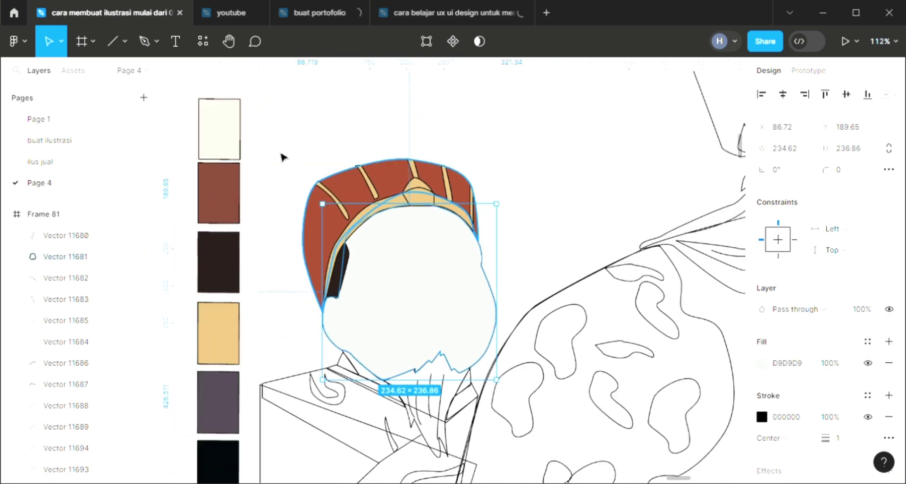
key(i)
click(233, 128)
key(bracketleft)
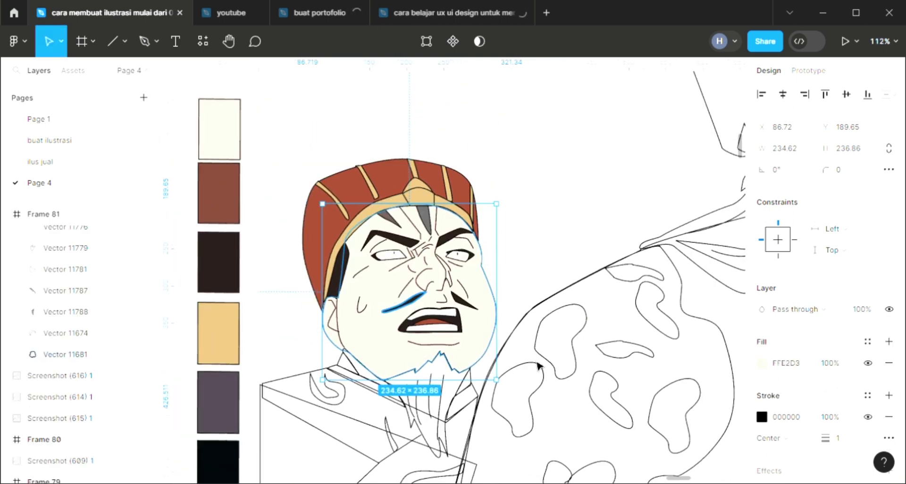
click(562, 228)
Fill the beard with dark brown 271C1A sampled from the swatch.
click(454, 432)
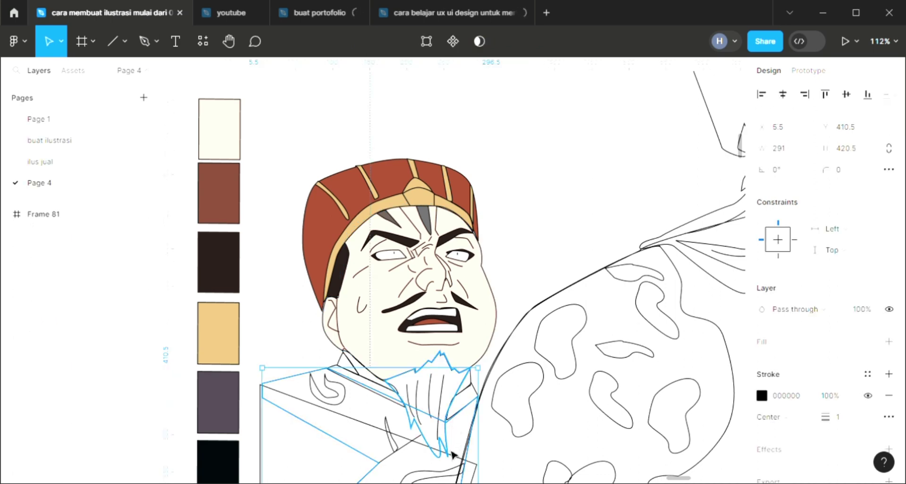
click(888, 342)
key(i)
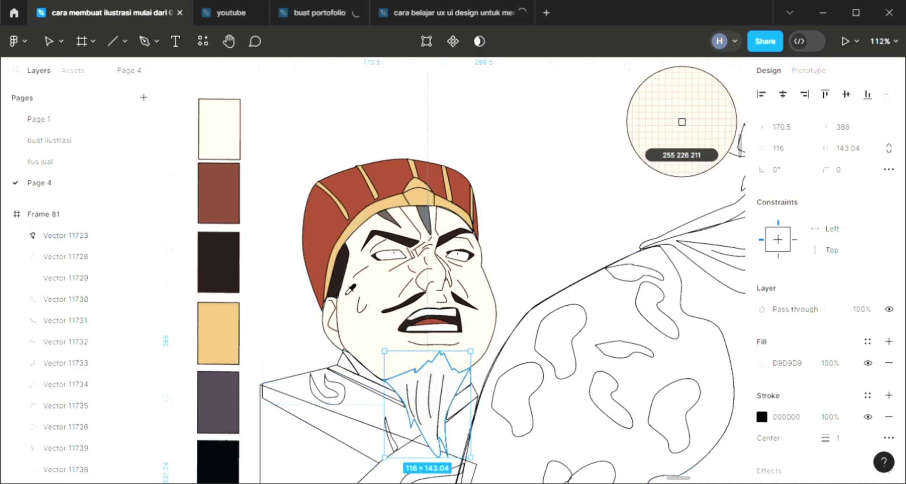
click(218, 262)
scroll(299, 325, down, 3)
key(Escape)
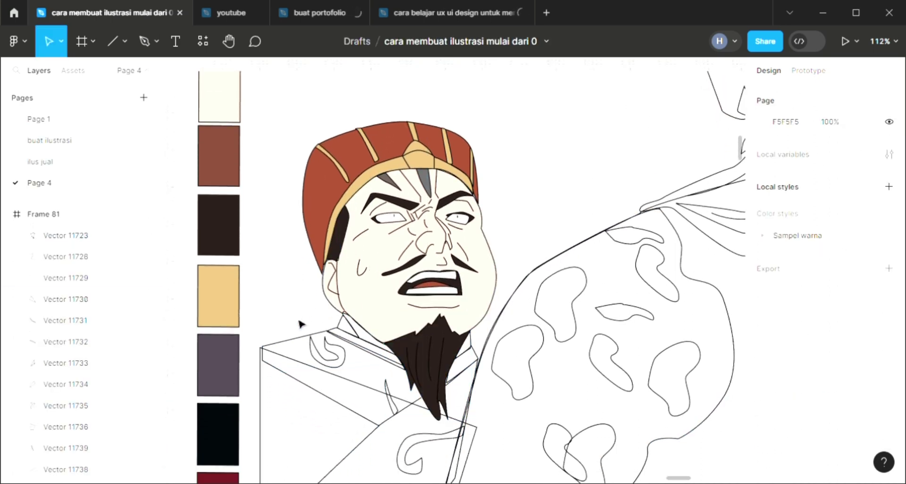
Add fills to the small collar curl and triangle, making the triangle cream.
click(325, 333)
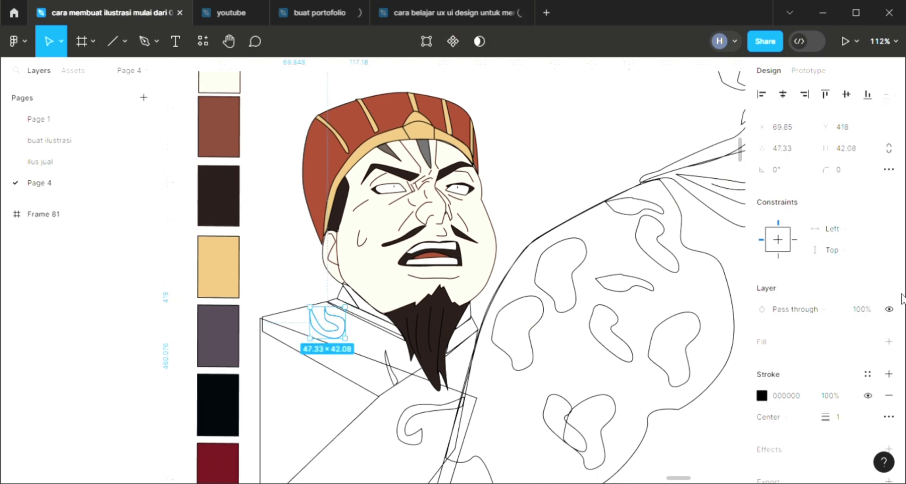
click(888, 341)
click(360, 308)
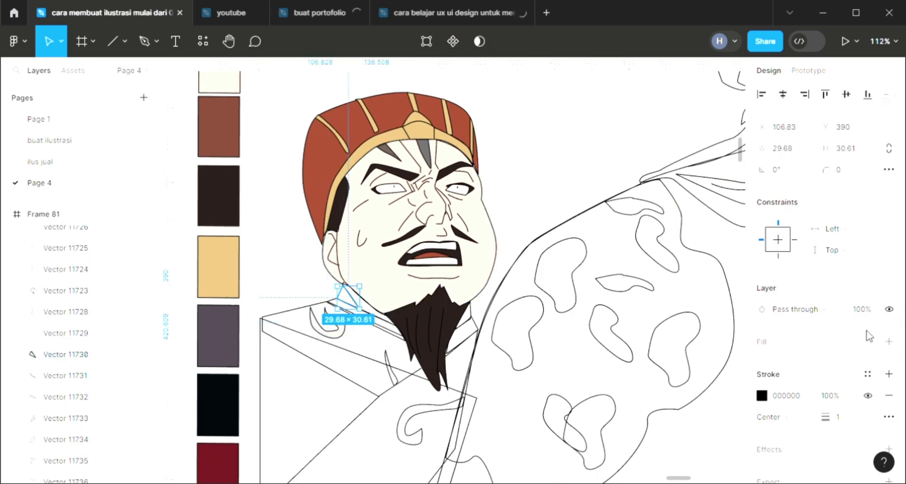
click(889, 341)
key(i)
click(296, 285)
key(Escape)
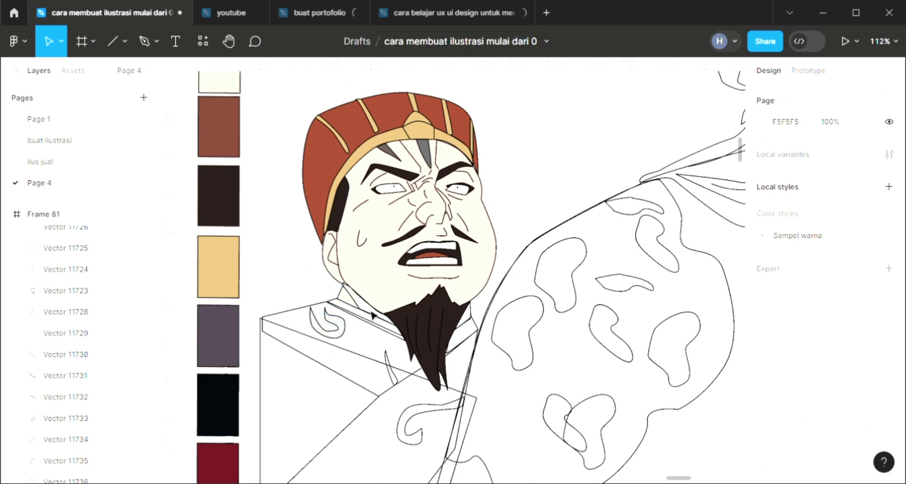
Fill the small pieces beside the beard with the dark brown swatch.
click(376, 323)
click(888, 341)
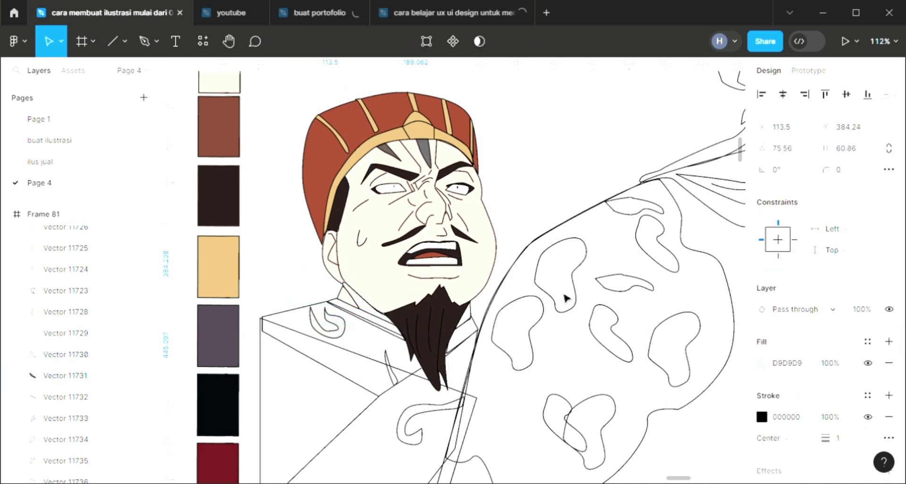
key(i)
click(681, 122)
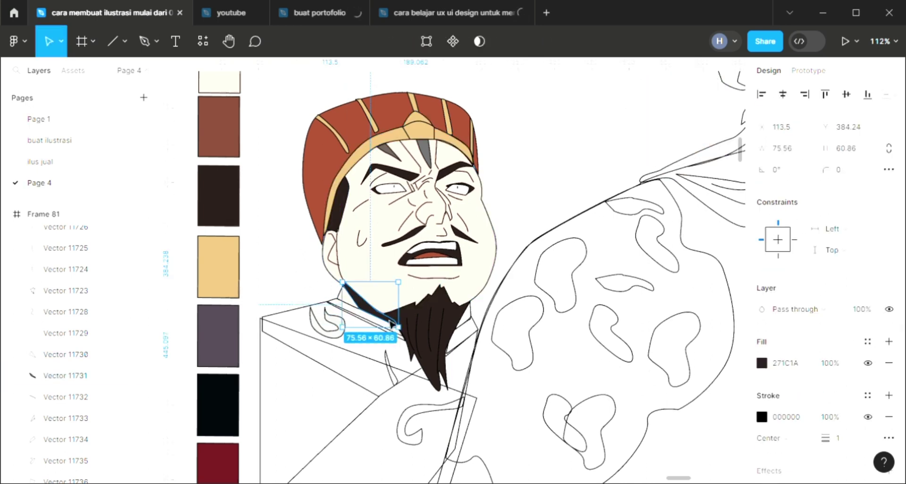
key(Escape)
click(477, 328)
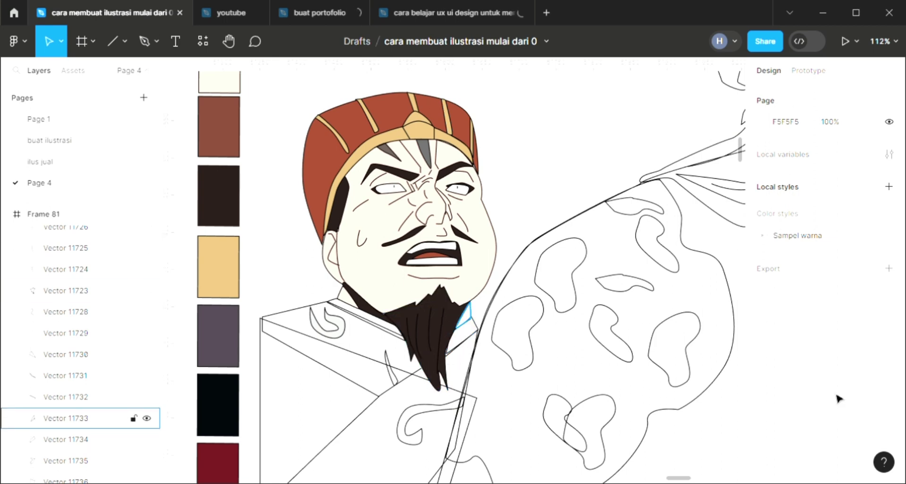
key(i)
click(681, 122)
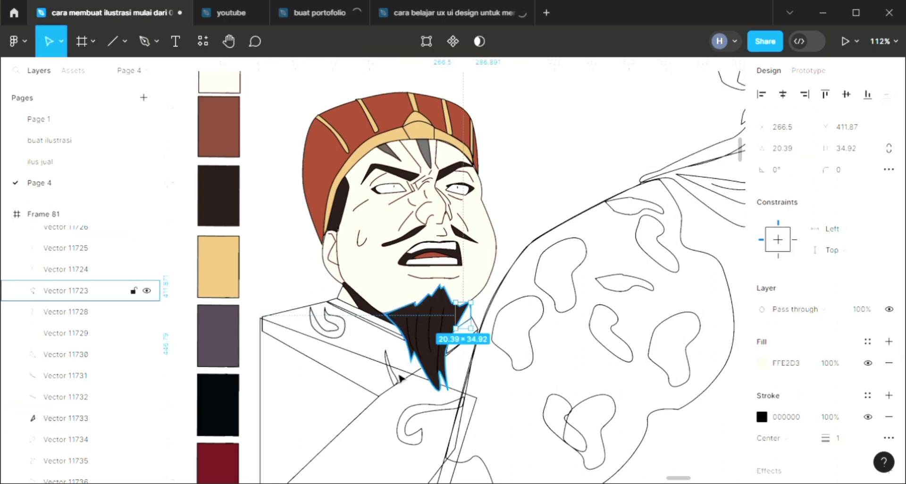
click(390, 367)
Fill the robe curl and robe outline with the hat's red, sending the robe to the back.
key(Escape)
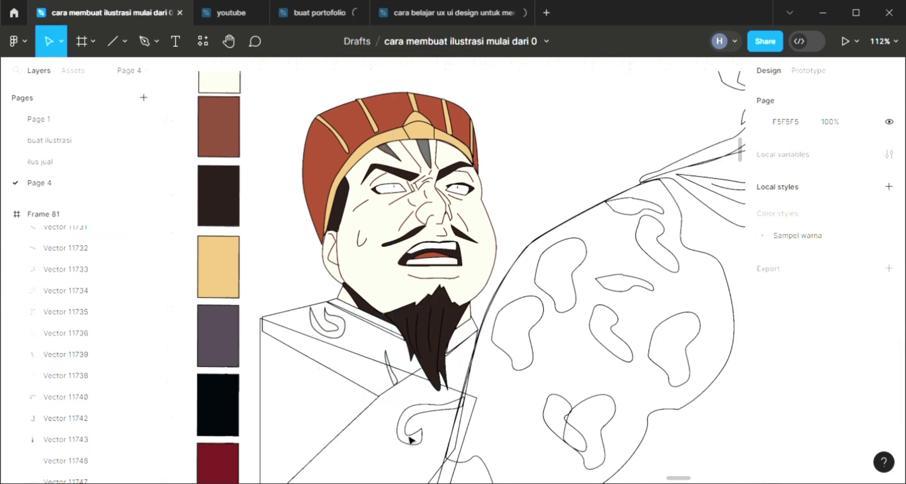
click(66, 397)
click(888, 342)
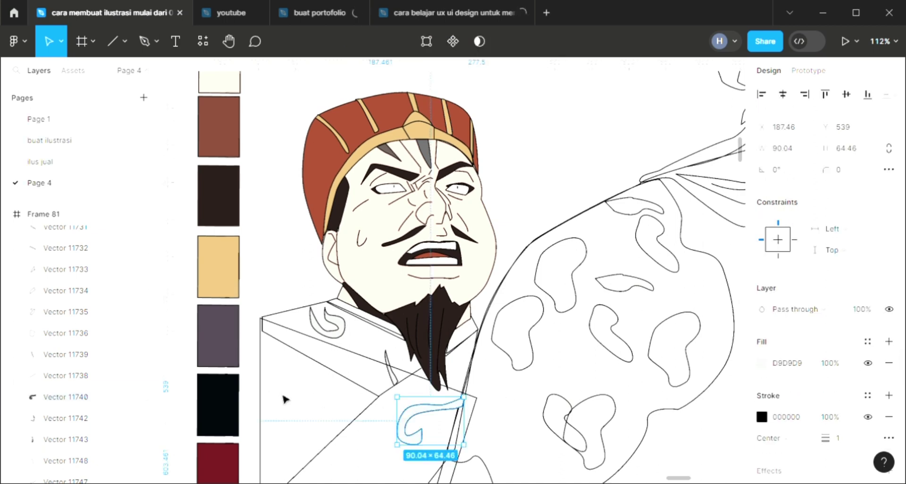
click(296, 352)
click(889, 342)
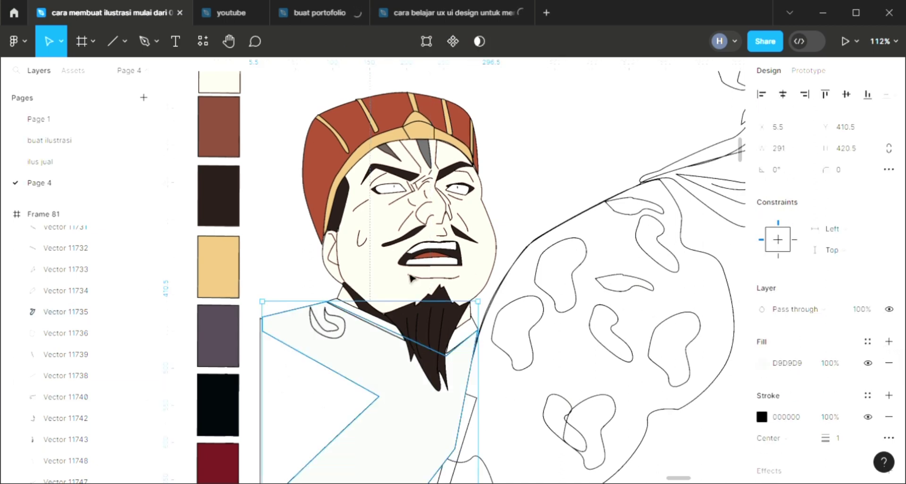
key(i)
click(317, 181)
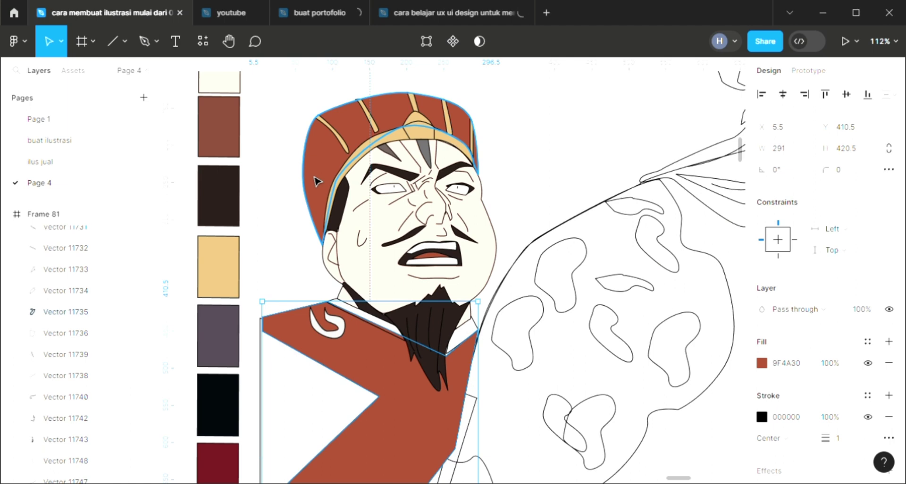
key(ctrl+shift+[)
Fill the inner robe panel with the tan D4B072 swatch.
click(321, 350)
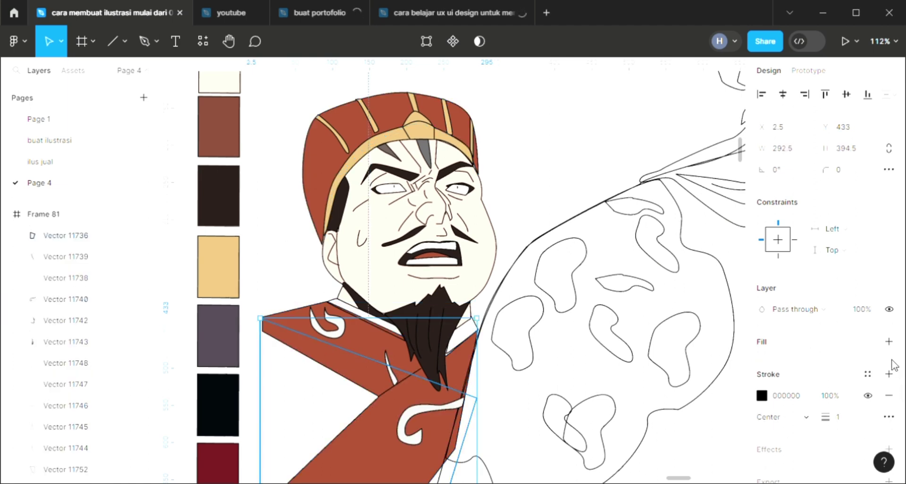
click(889, 342)
key(i)
click(235, 267)
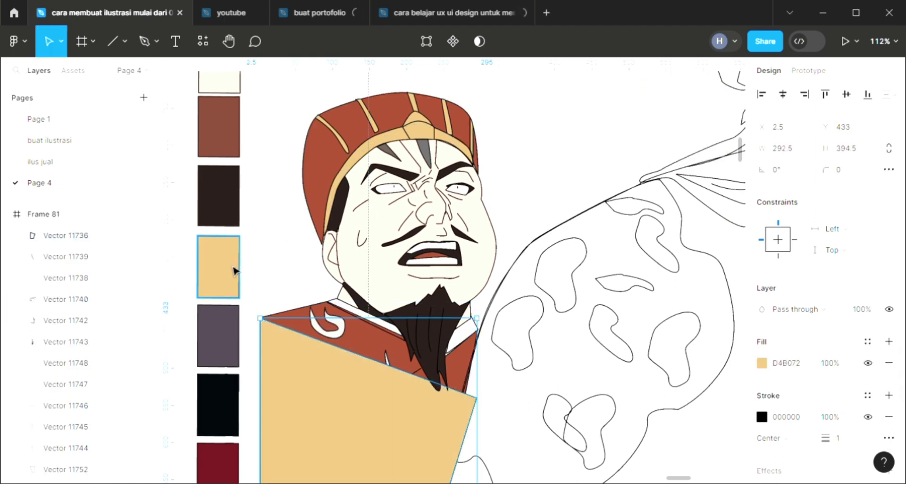
scroll(556, 151, down, 2)
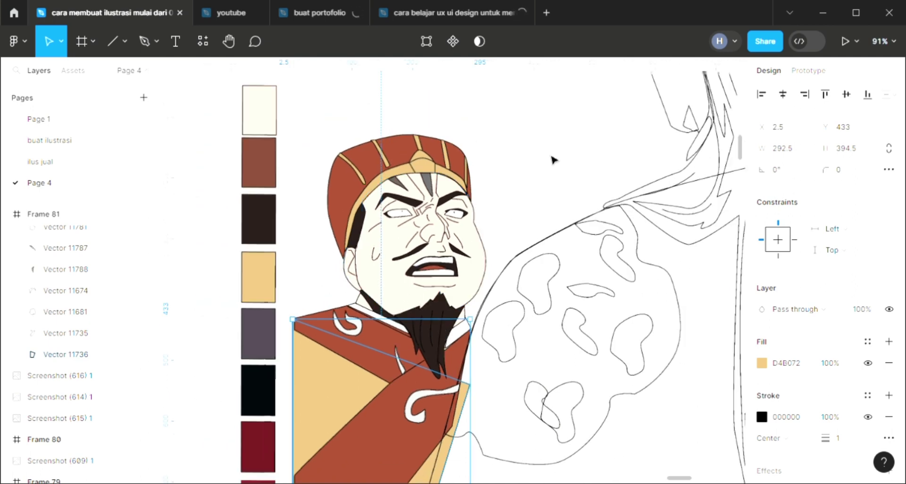
key(Escape)
Fill the top shape cream and its small inner triangle dark brown.
scroll(589, 325, up, 3)
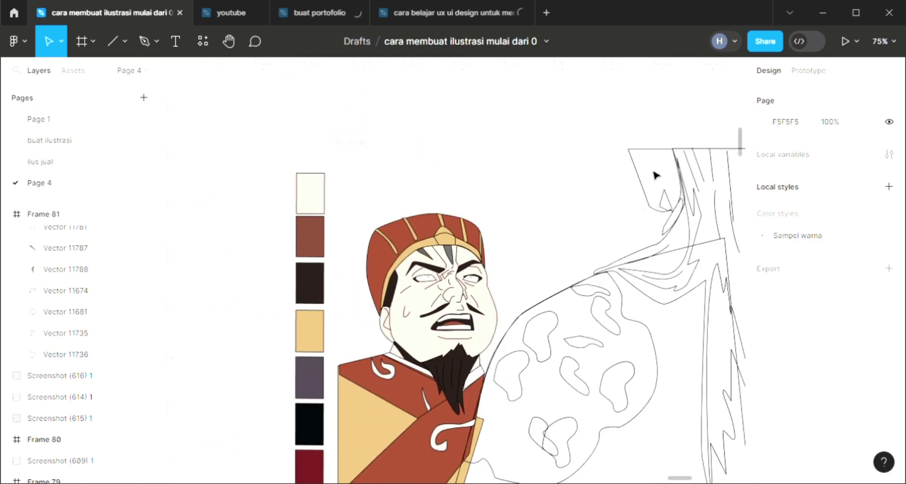
click(889, 341)
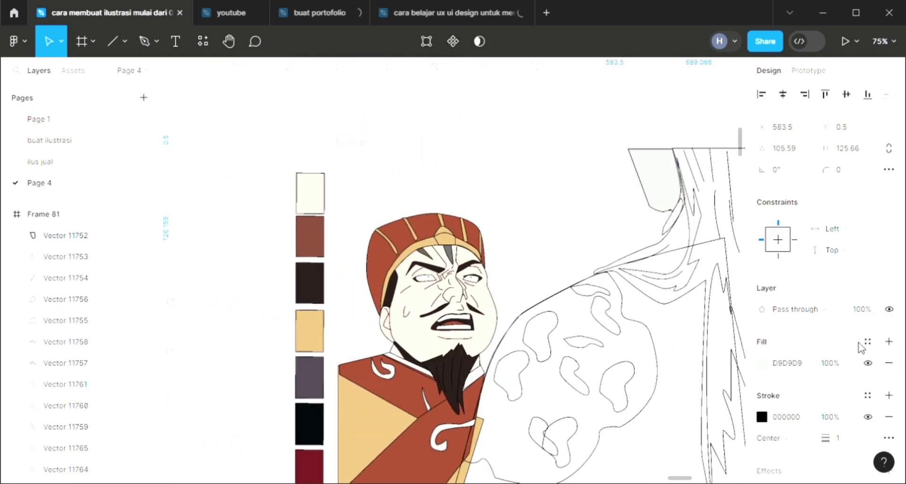
key(i)
click(313, 201)
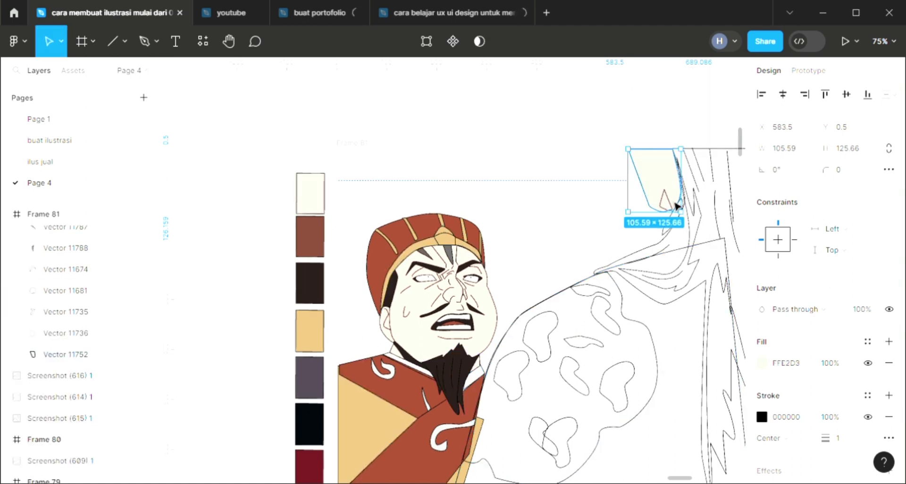
click(666, 202)
click(889, 342)
key(i)
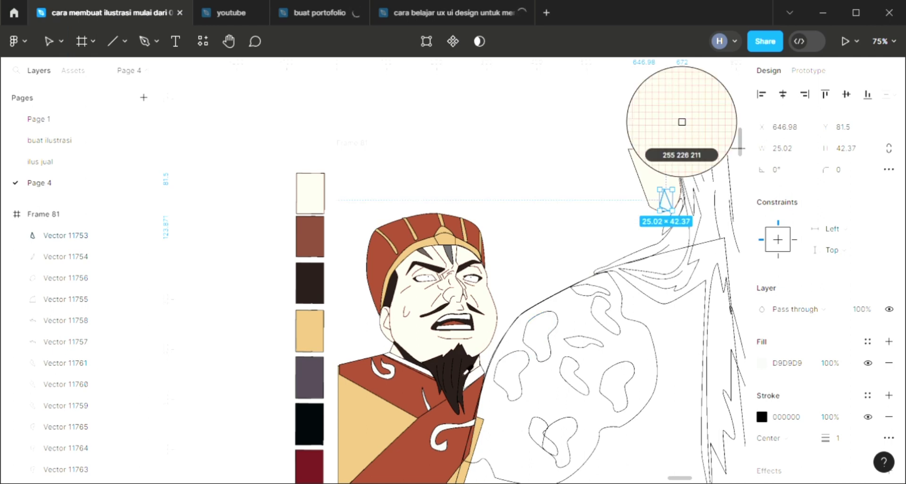
click(681, 122)
click(538, 141)
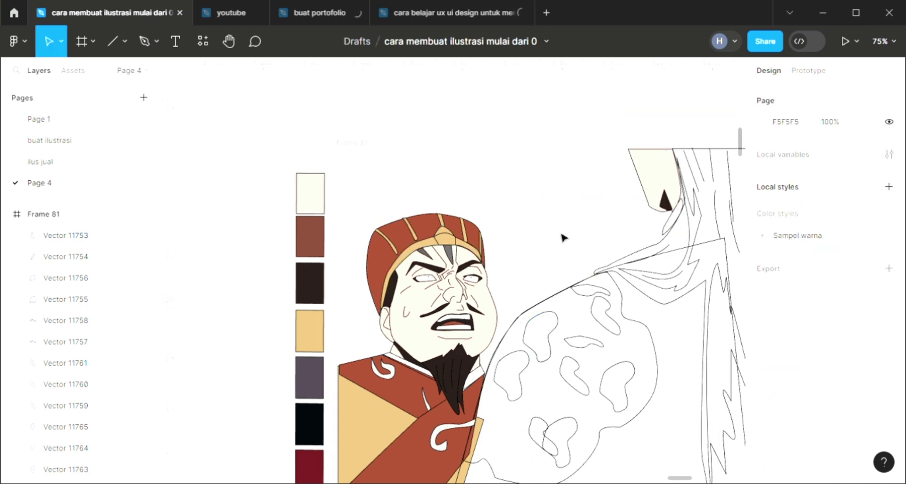
Give the thin sliver a light fill and the curved hair streak the purple swatch.
click(670, 236)
click(888, 341)
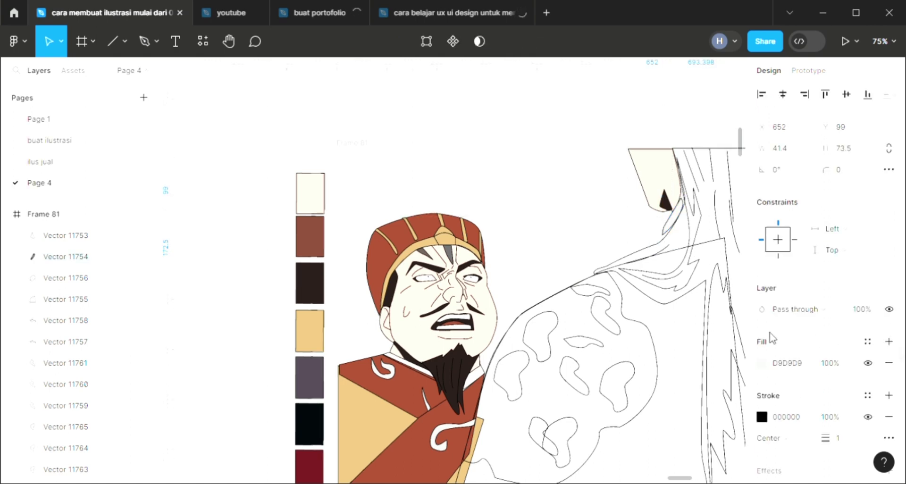
key(i)
click(679, 120)
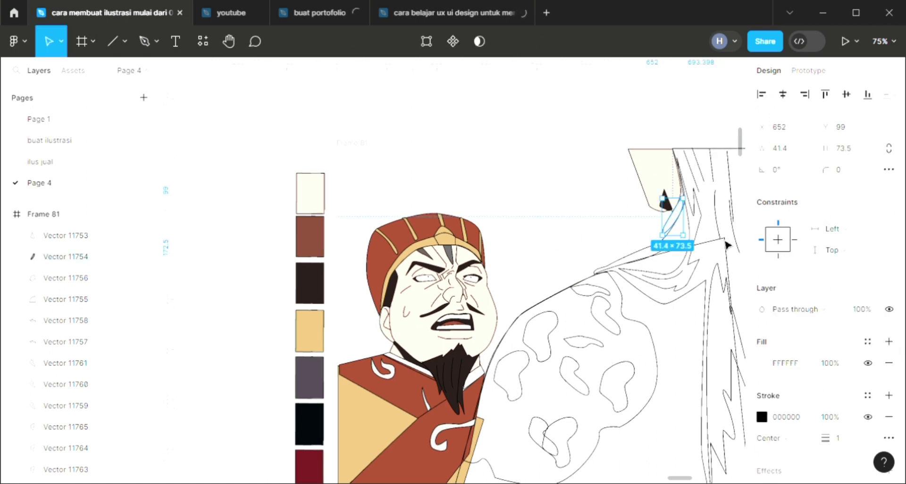
click(689, 289)
click(692, 290)
click(889, 342)
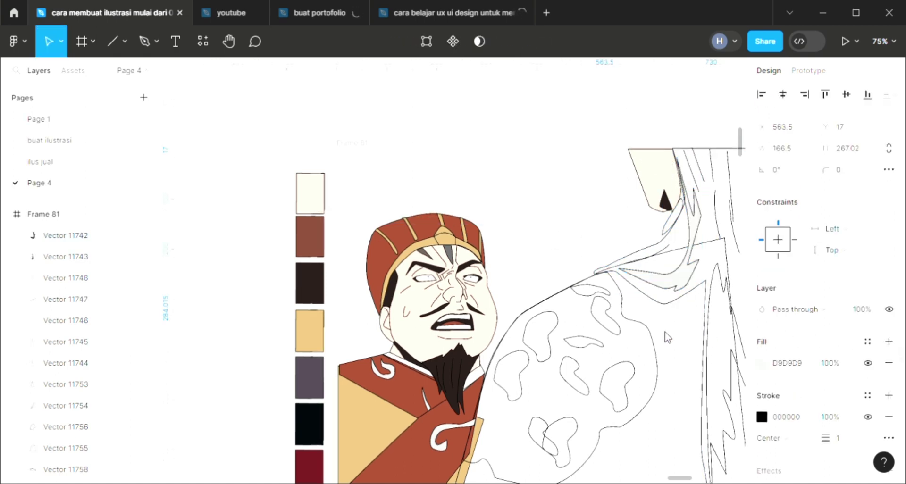
key(i)
click(679, 118)
Fill the tall narrow hair shape with the purple swatch.
scroll(644, 379, right, 1)
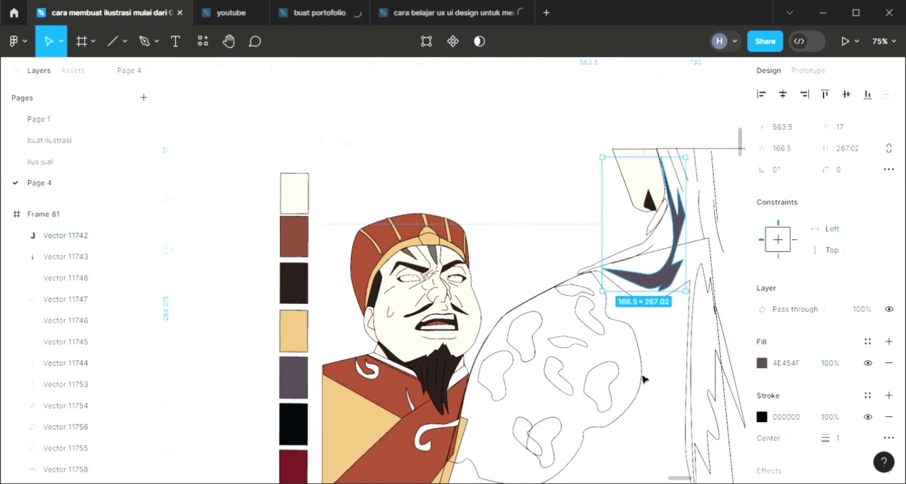
scroll(645, 379, right, 1)
click(712, 433)
click(888, 342)
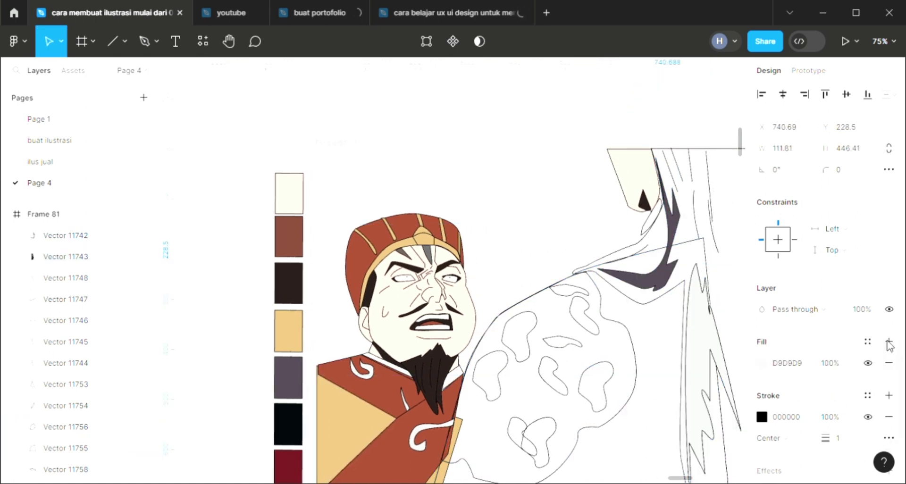
key(i)
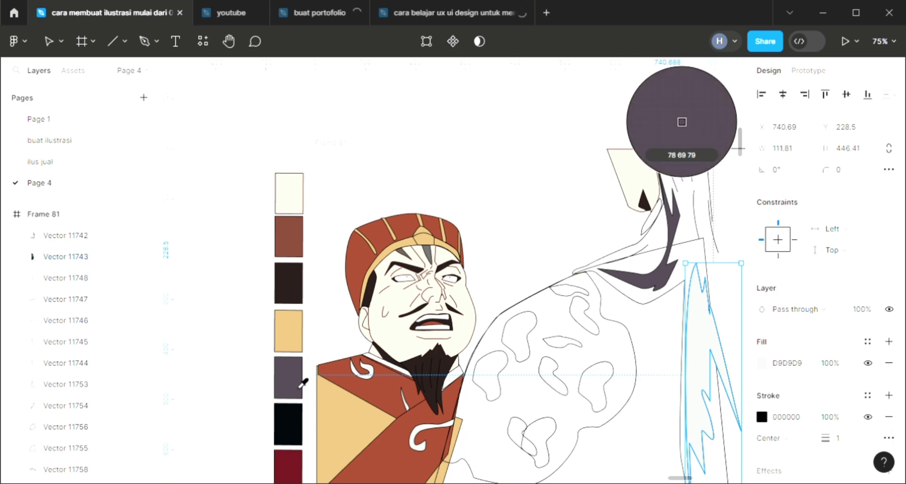
click(300, 386)
Fill the large hair shape dark purple 3E2E40 and send it behind the artwork.
click(630, 309)
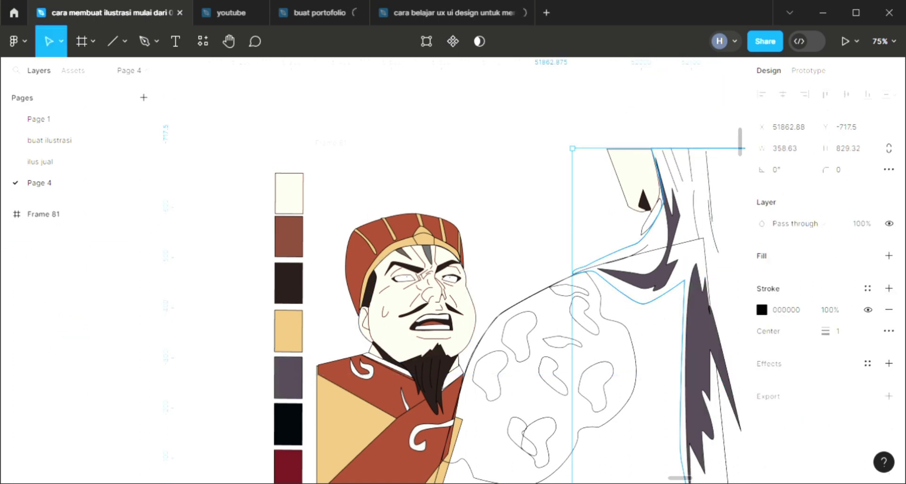
key(i)
click(289, 287)
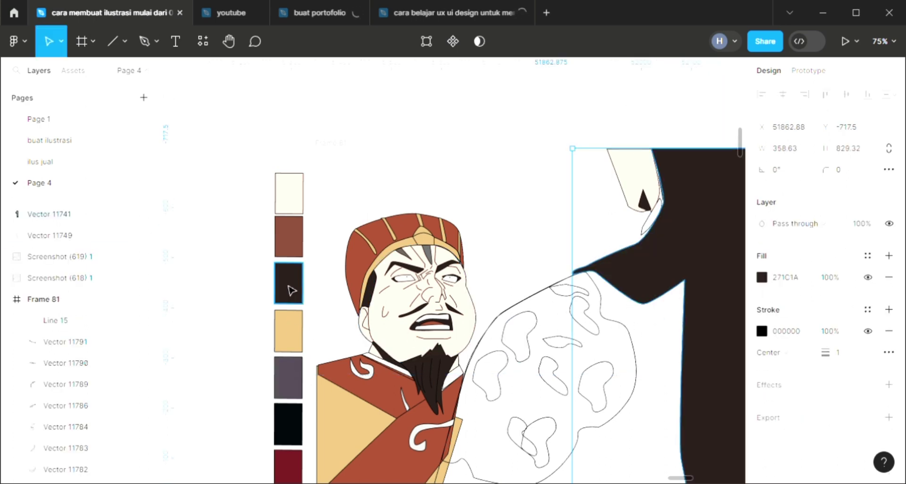
key(ctrl+shift+bracketleft)
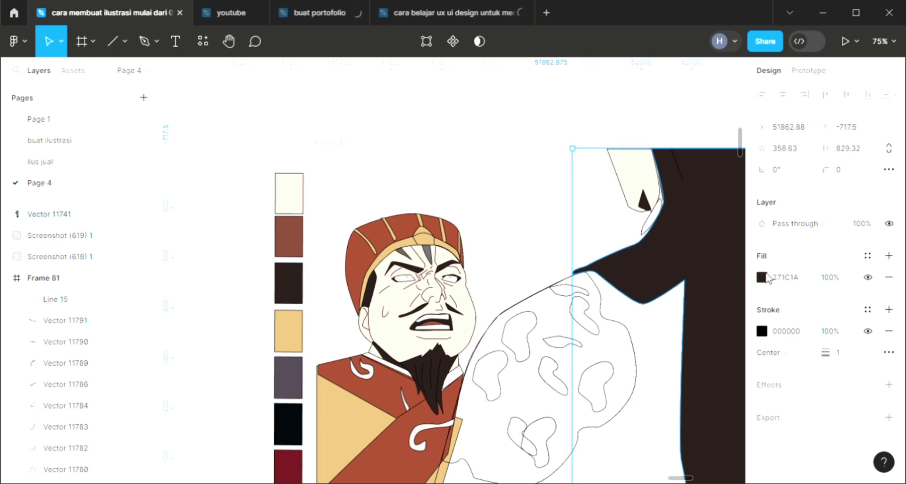
click(762, 278)
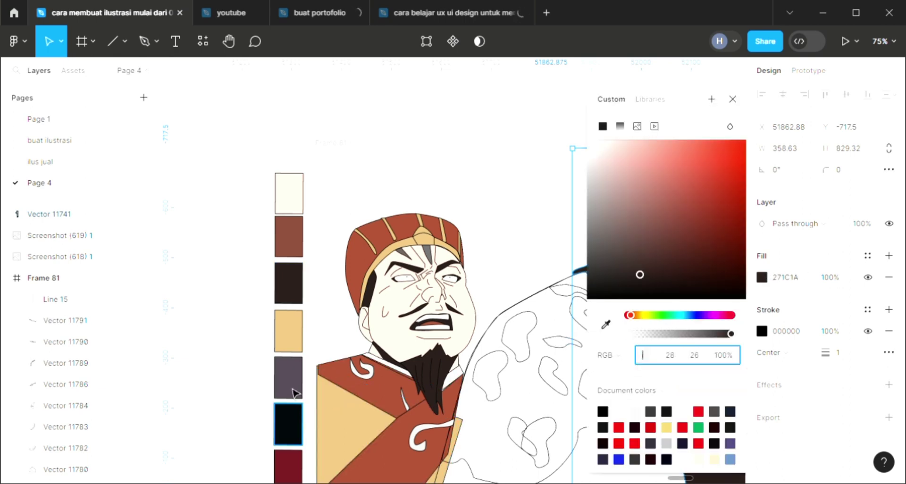
key(Escape)
key(i)
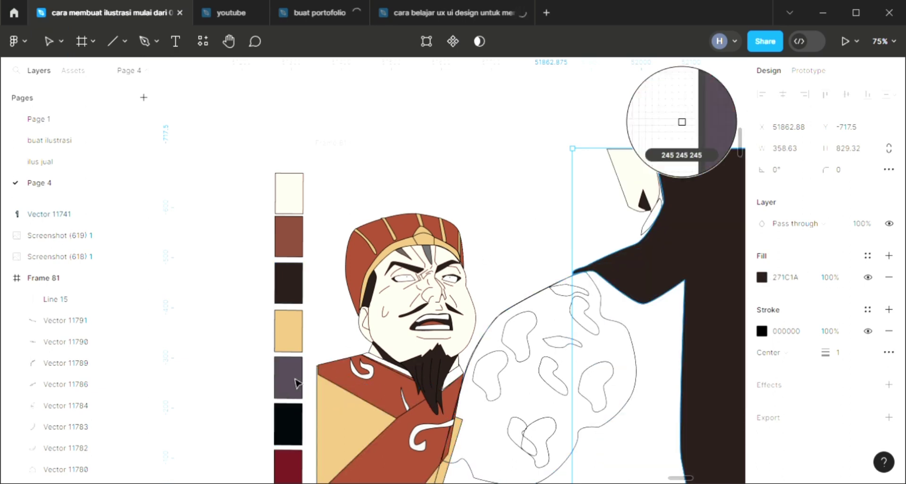
click(299, 378)
click(762, 278)
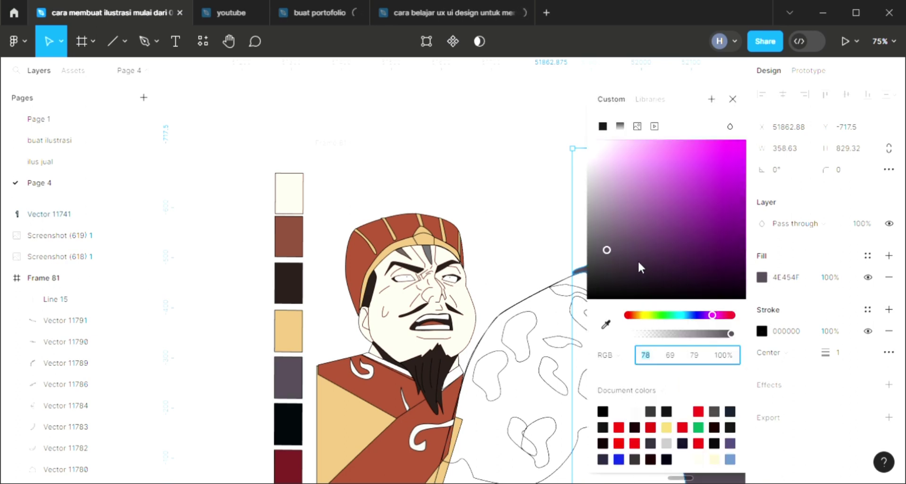
click(633, 253)
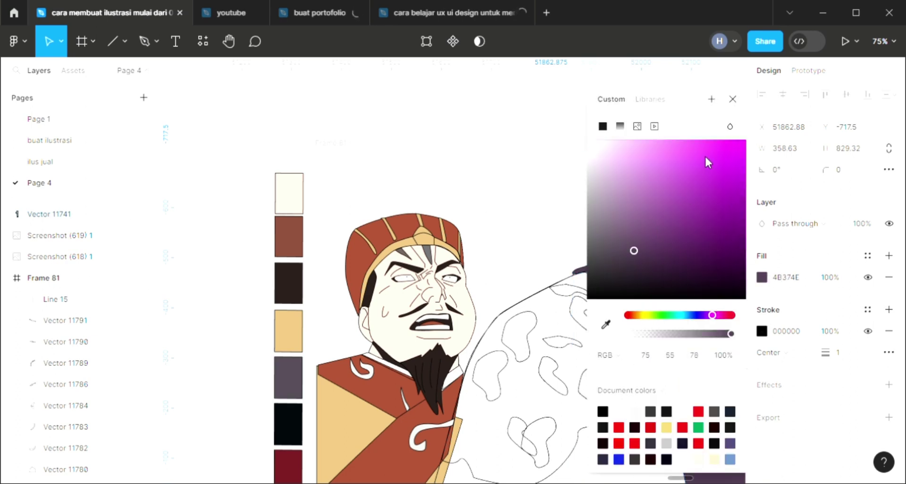
click(733, 99)
key(bracketleft)
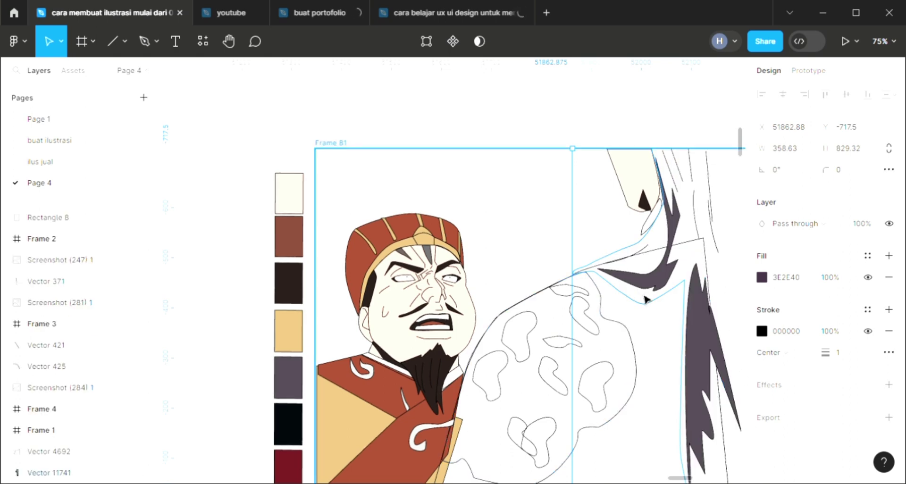
Test the hair shape's stacking order and fill with undo/redo, keeping the purple fill.
key(ctrl+bracketright)
key(ctrl+bracketright)
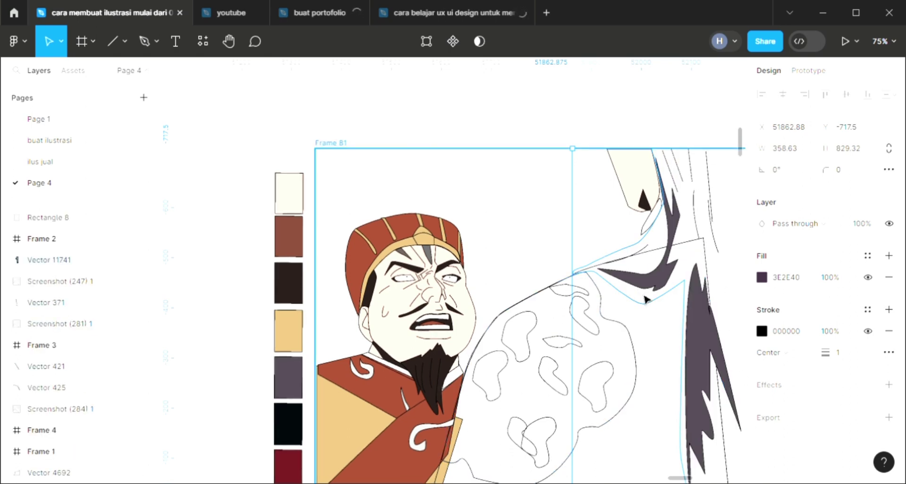
key(ctrl+alt+bracketright)
key(ctrl+z)
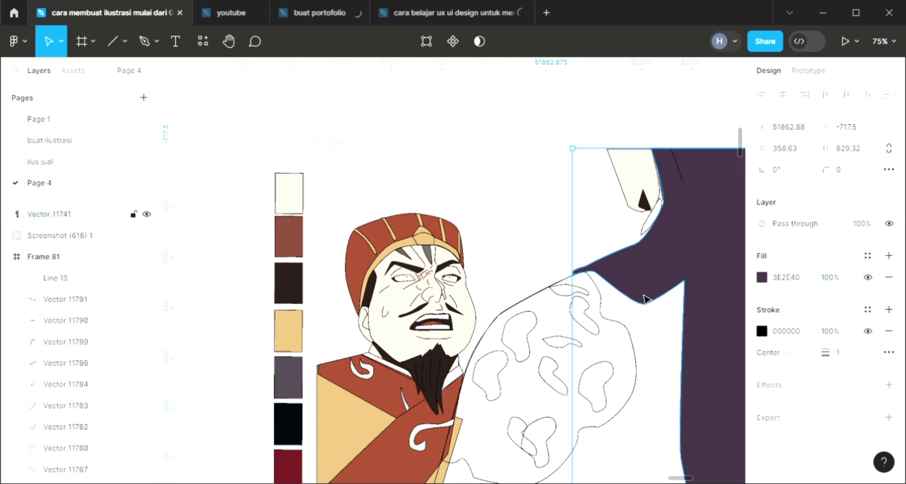
key(ctrl+z)
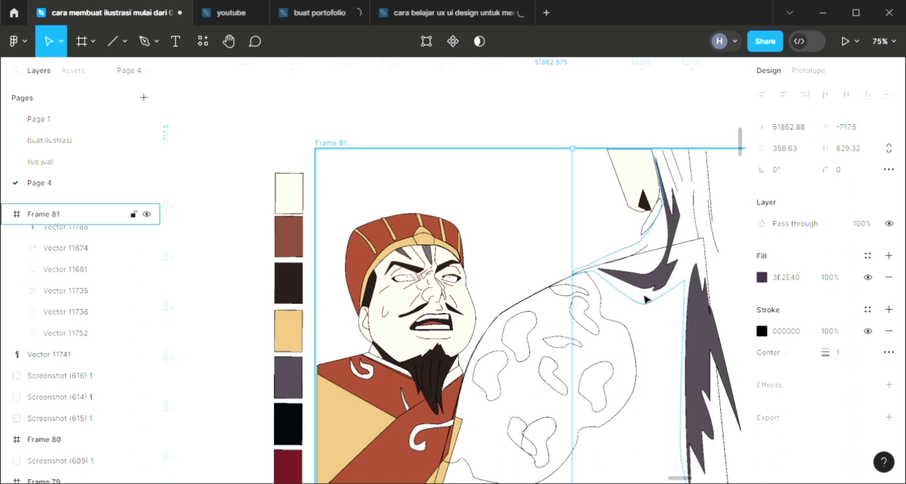
key(ctrl+shift+z)
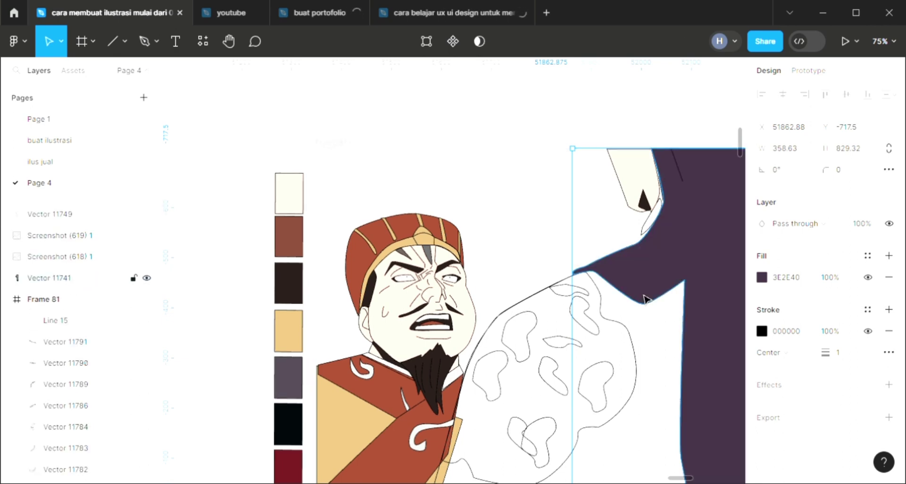
key(ctrl+z)
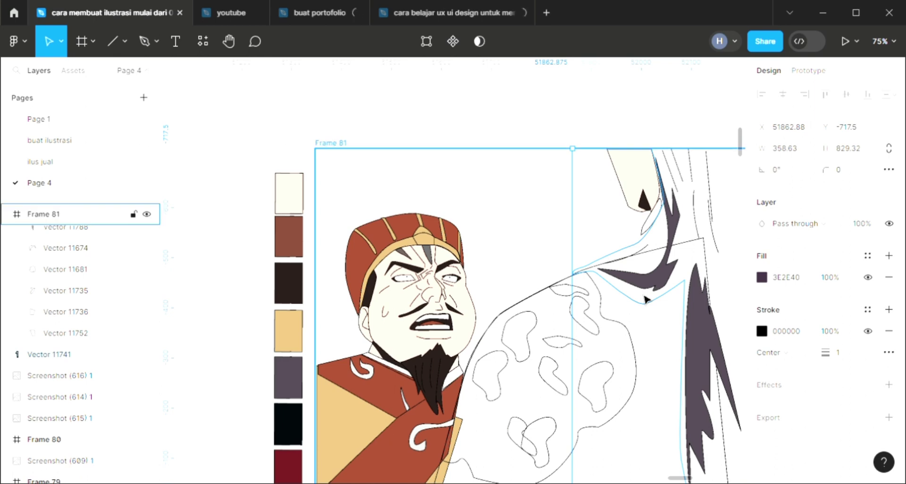
key(ctrl+shift+z)
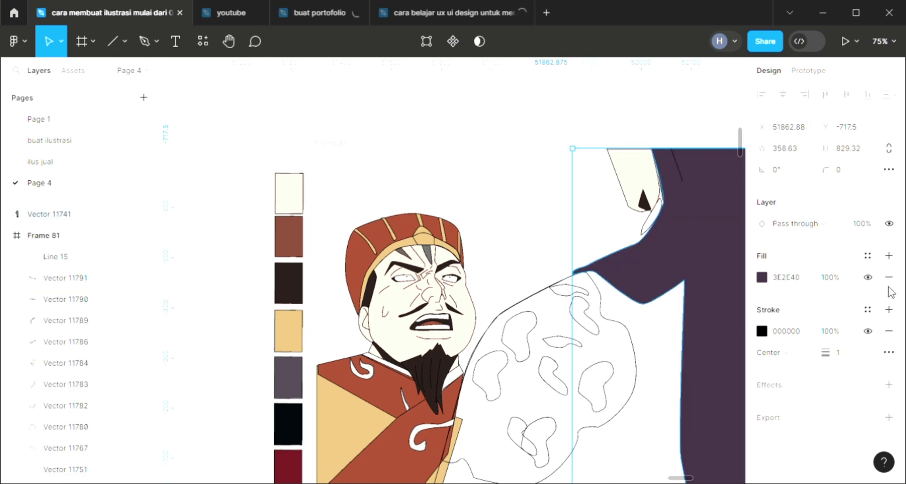
Remove the large hair shape's fill and bring the grey-purple hair spikes to the front.
click(890, 277)
click(659, 288)
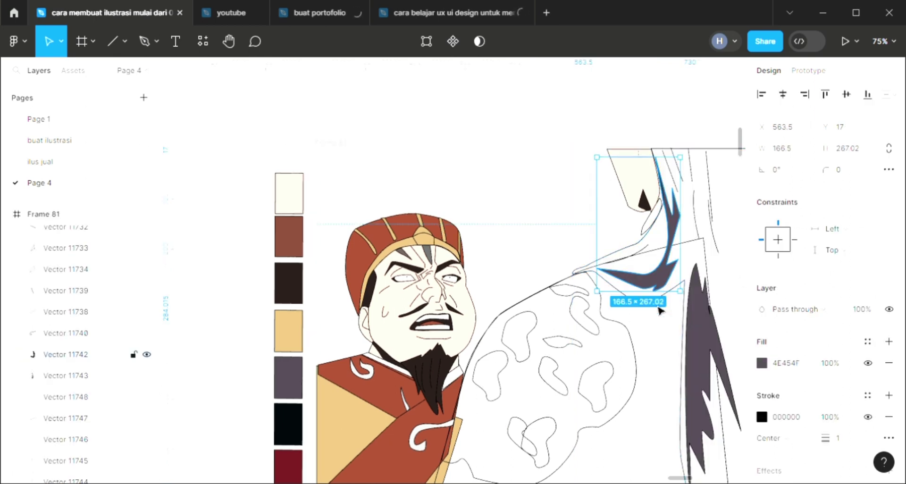
right_click(652, 285)
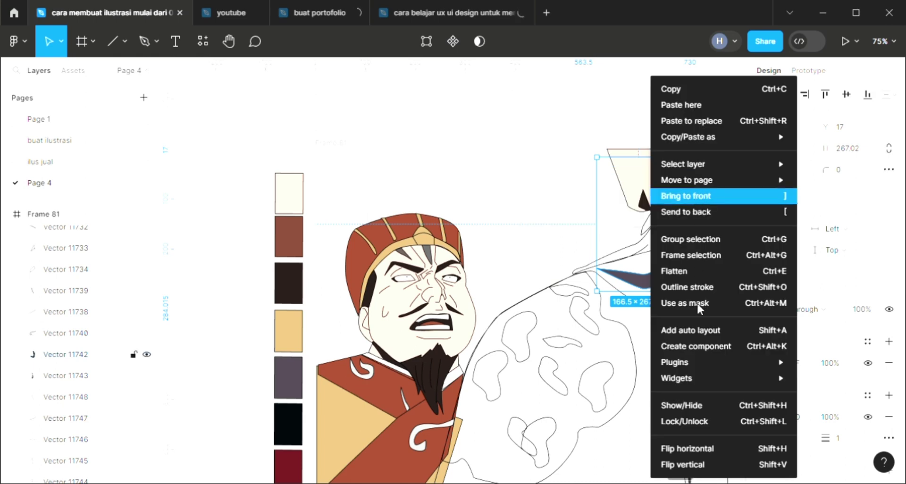
click(698, 305)
right_click(654, 293)
click(686, 196)
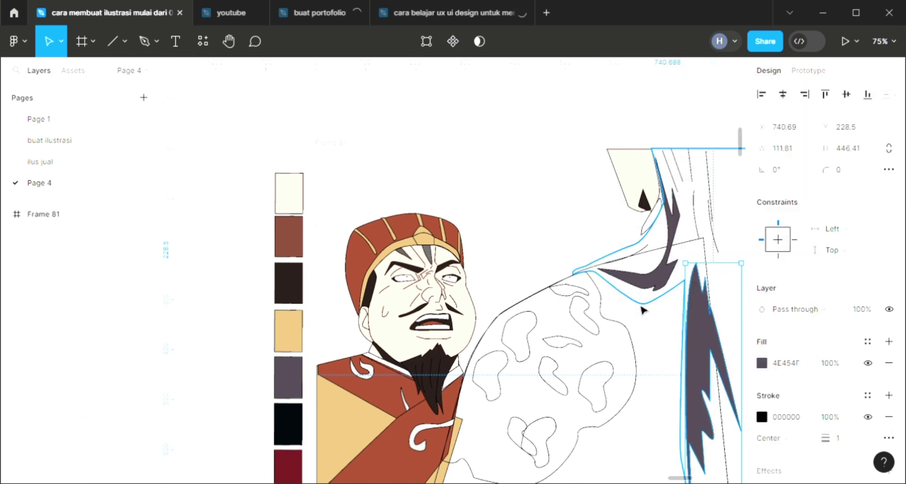
click(643, 310)
click(890, 256)
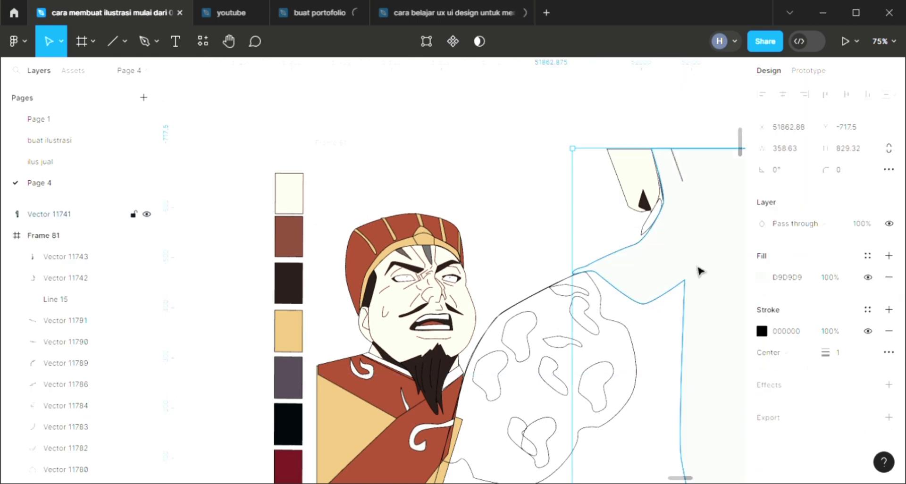
key(ctrl+z)
Send the tall hair spike to the back, trying then undoing a grey fill.
click(704, 335)
right_click(705, 335)
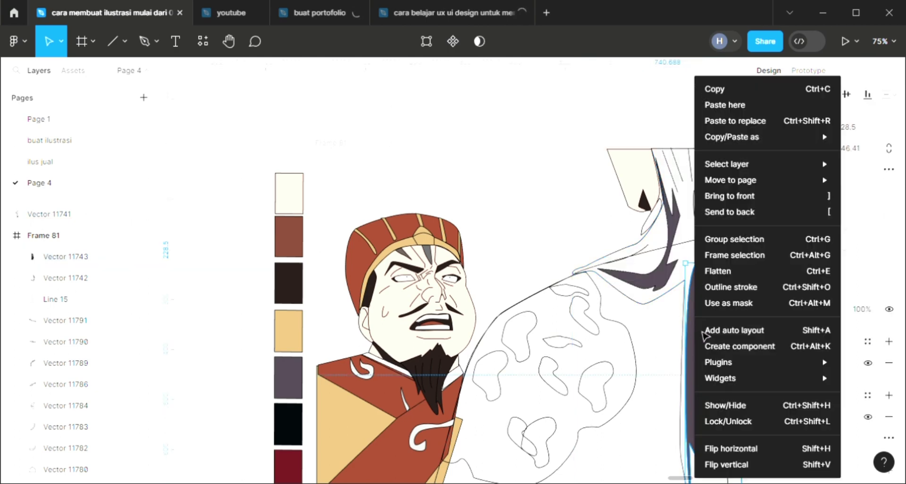
click(725, 214)
click(663, 307)
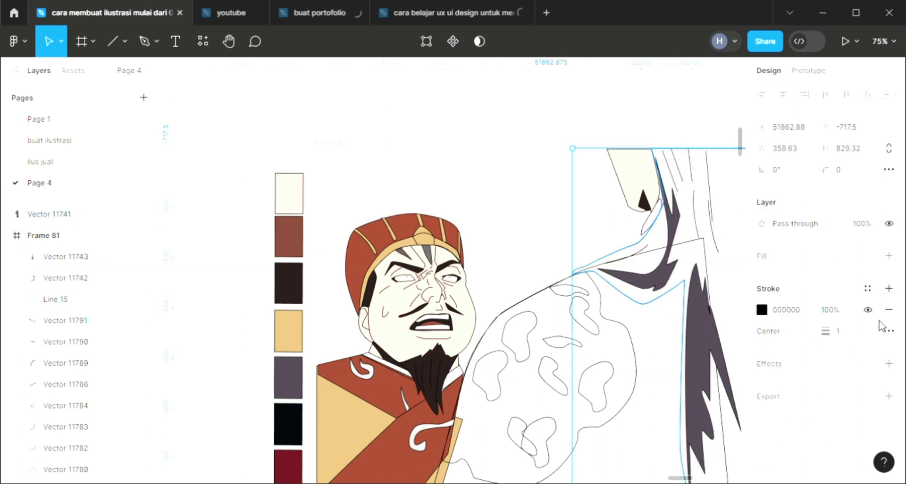
click(890, 256)
key(ctrl+z)
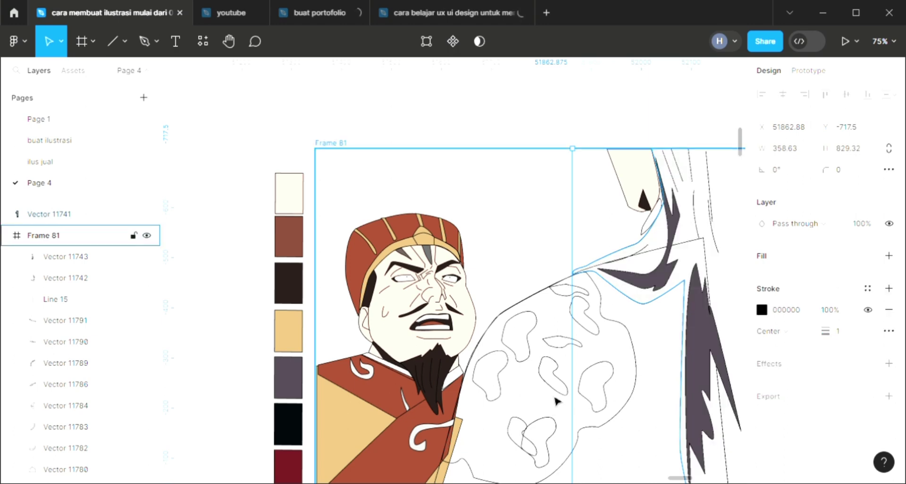
Move the large hair shape into Frame 81 and reorder the tall spike.
scroll(622, 320, right, 3)
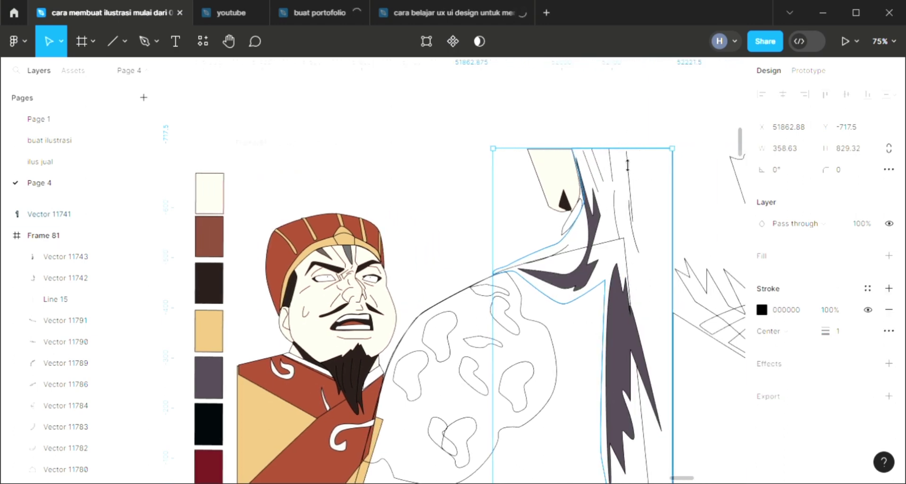
scroll(645, 315, down, 3)
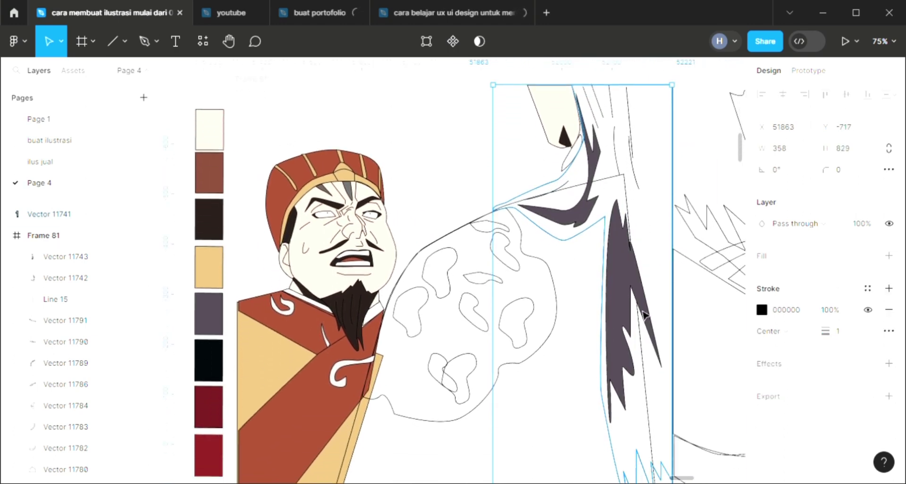
drag(61, 259, 57, 238)
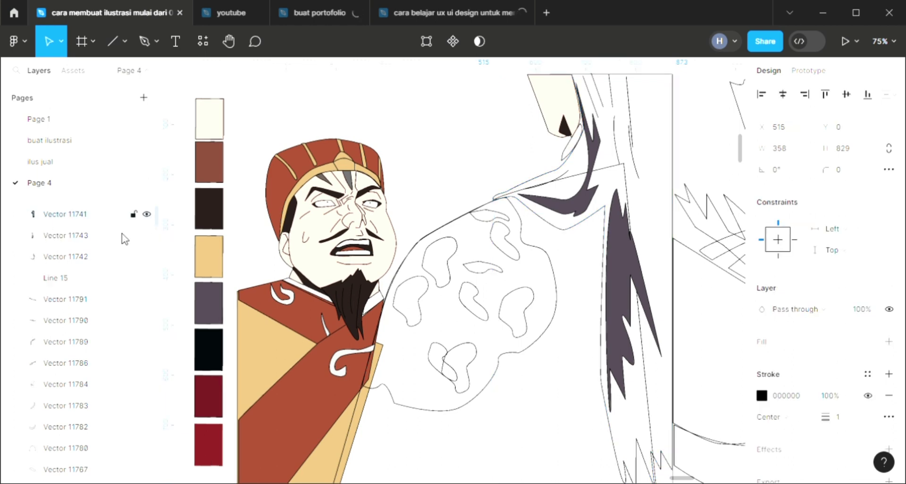
click(622, 276)
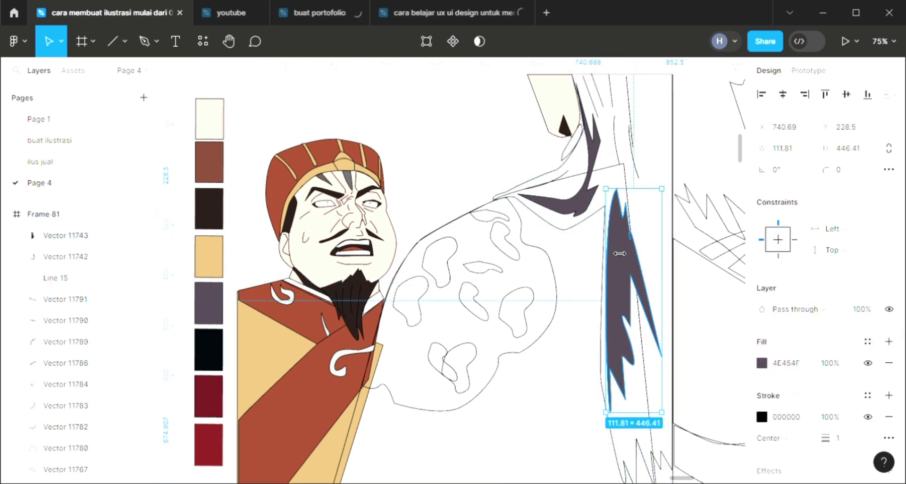
right_click(620, 254)
click(628, 195)
Send the upper spike to the back and give the large shape a D9D9D9 fill.
click(585, 214)
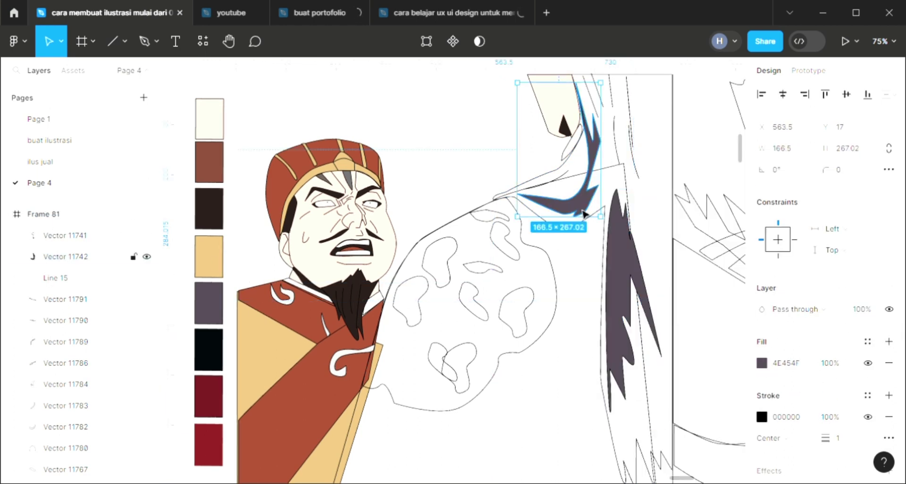
right_click(584, 214)
click(596, 209)
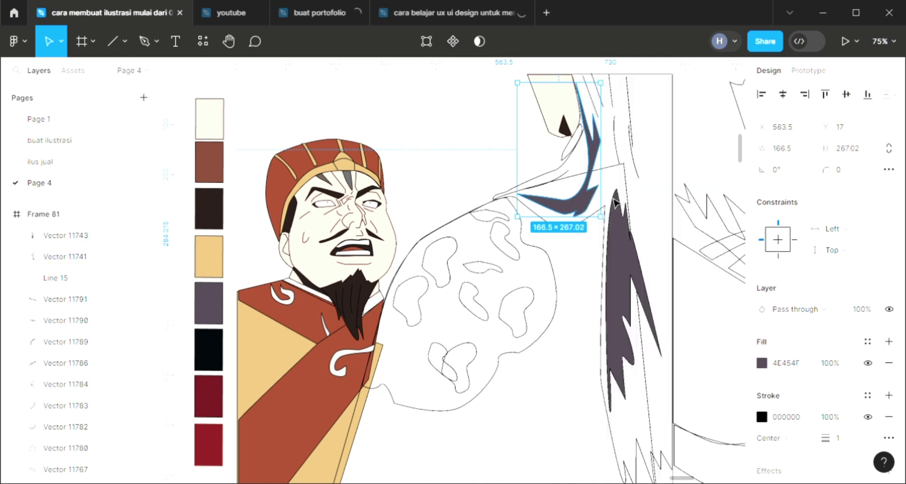
click(616, 448)
click(890, 342)
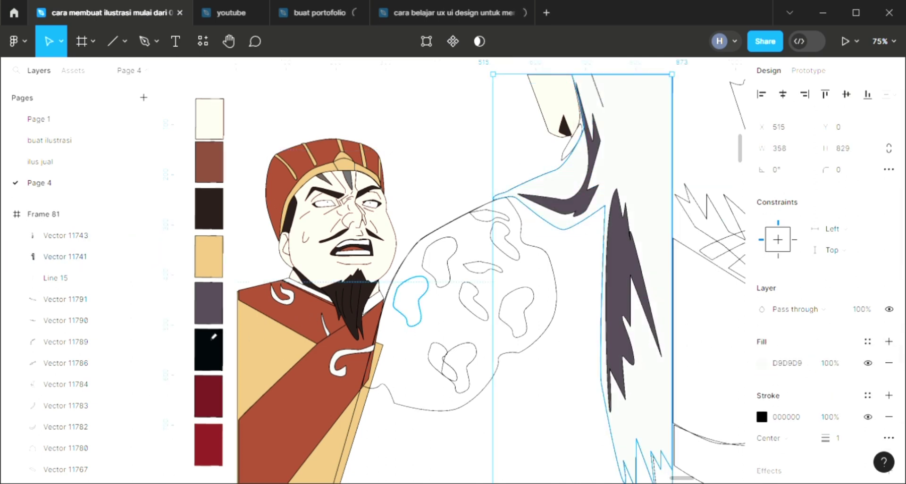
Recolour the large hair shape from the grey-purple swatch to 522F56, then to 412F43.
click(669, 115)
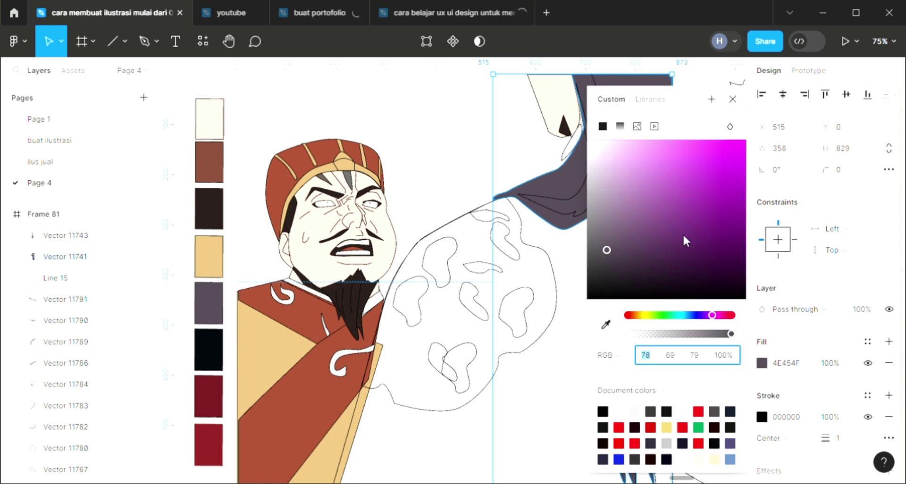
click(659, 246)
click(733, 99)
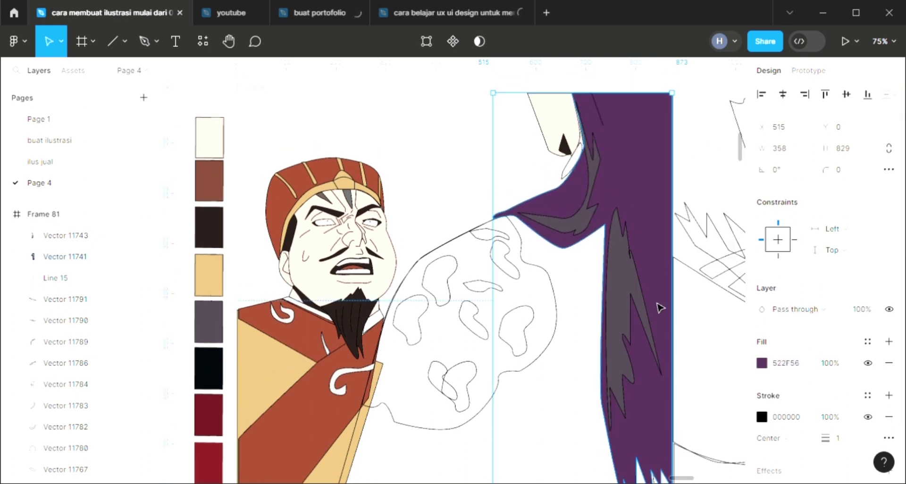
scroll(659, 304, up, 2)
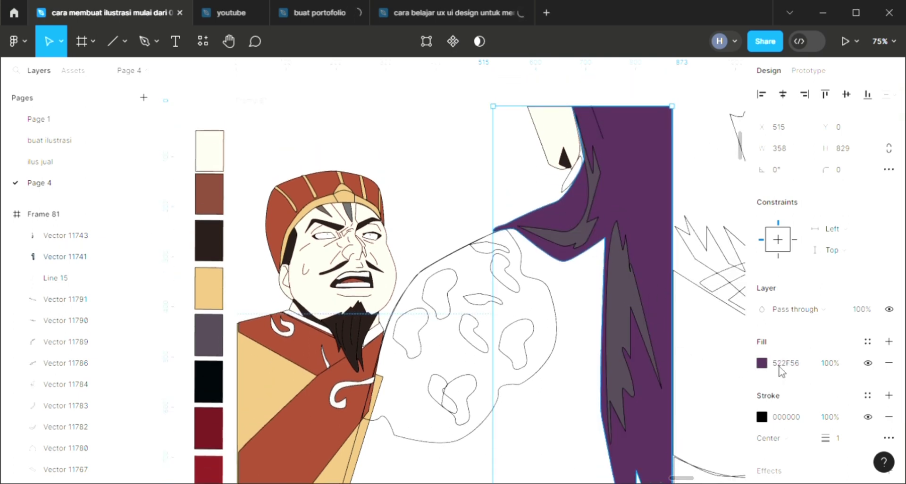
click(636, 258)
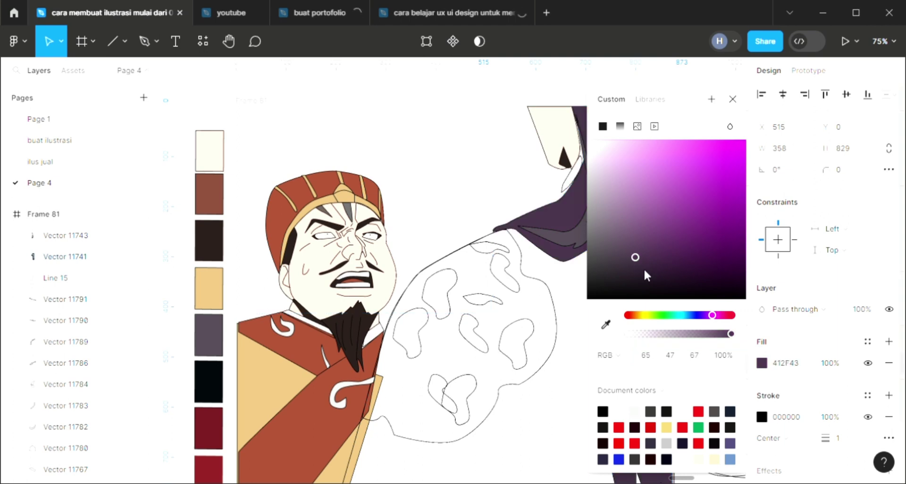
click(733, 97)
scroll(554, 263, up, 2)
click(462, 202)
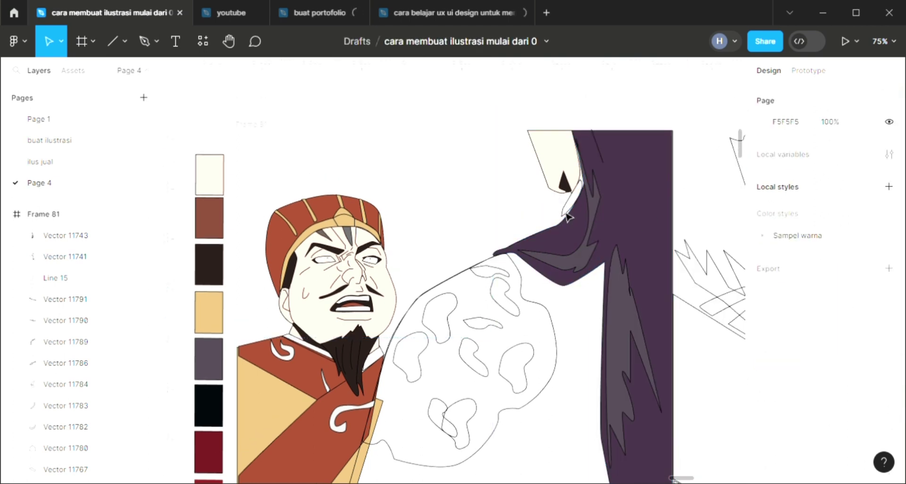
scroll(504, 283, down, 3)
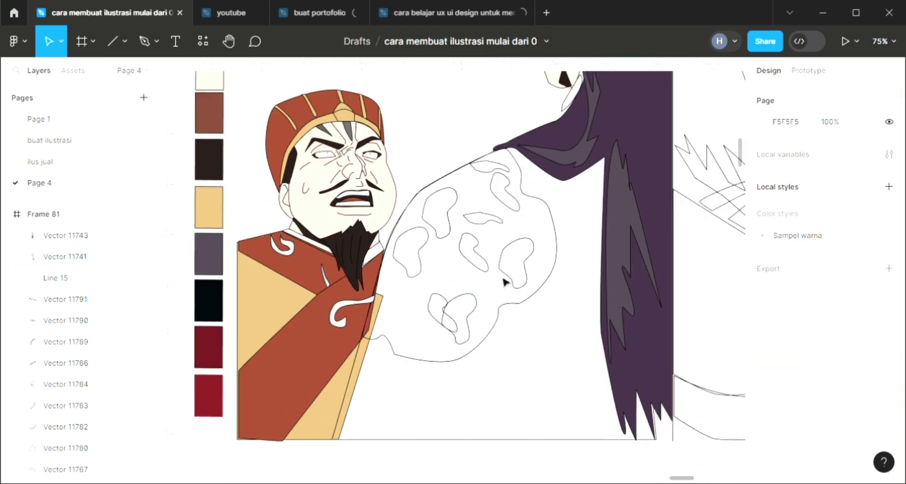
Fill the first four spots on the round object with the black swatch.
click(453, 219)
click(888, 344)
key(i)
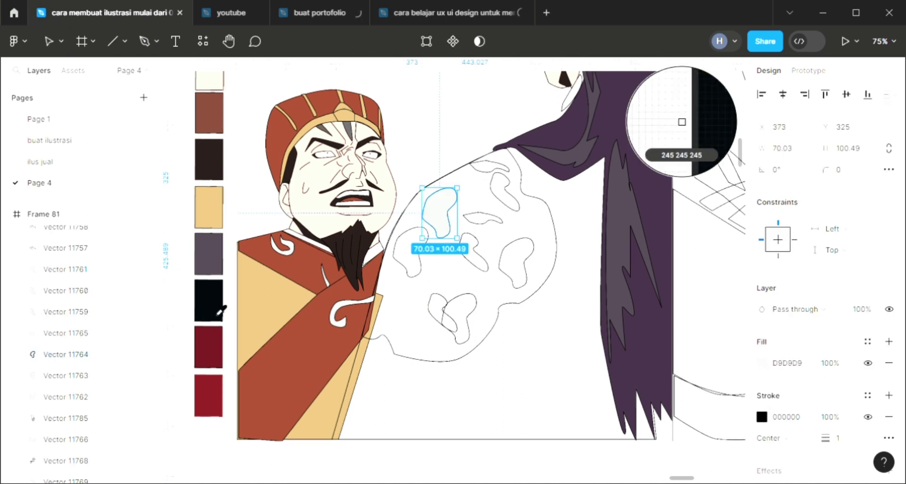
click(221, 312)
click(397, 250)
key(i)
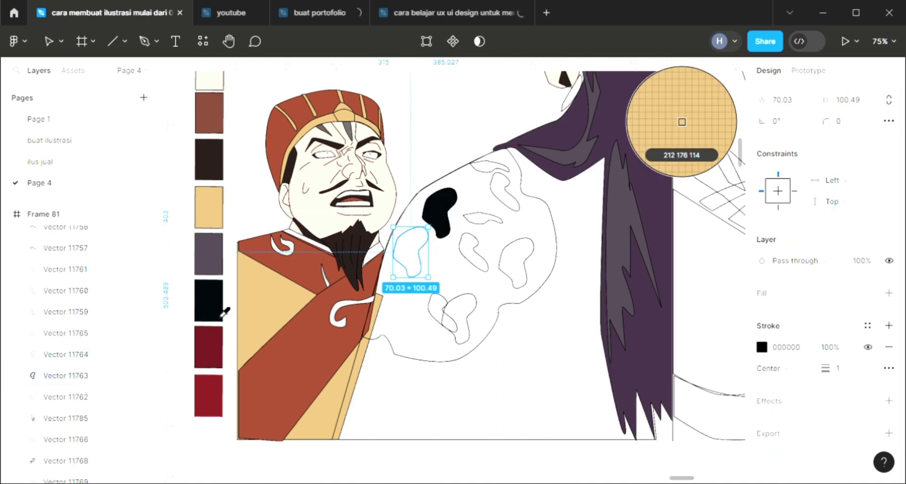
click(223, 311)
click(451, 321)
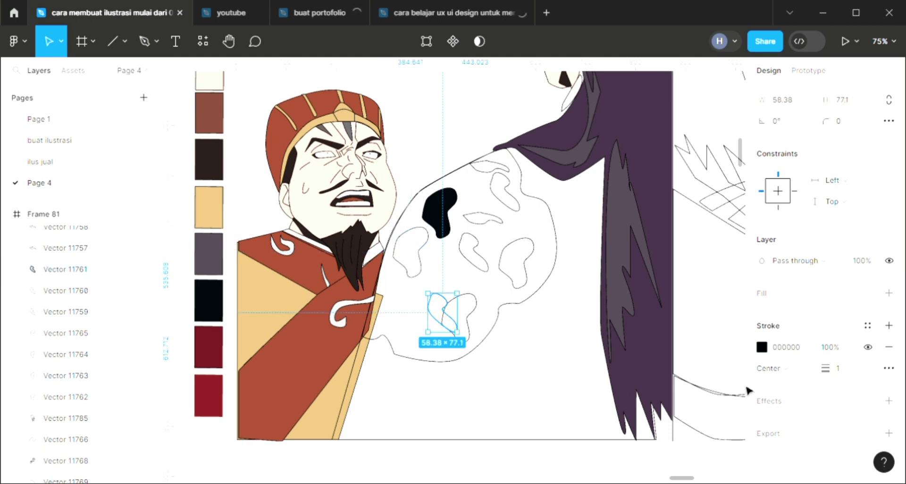
click(889, 293)
key(i)
click(208, 300)
click(410, 252)
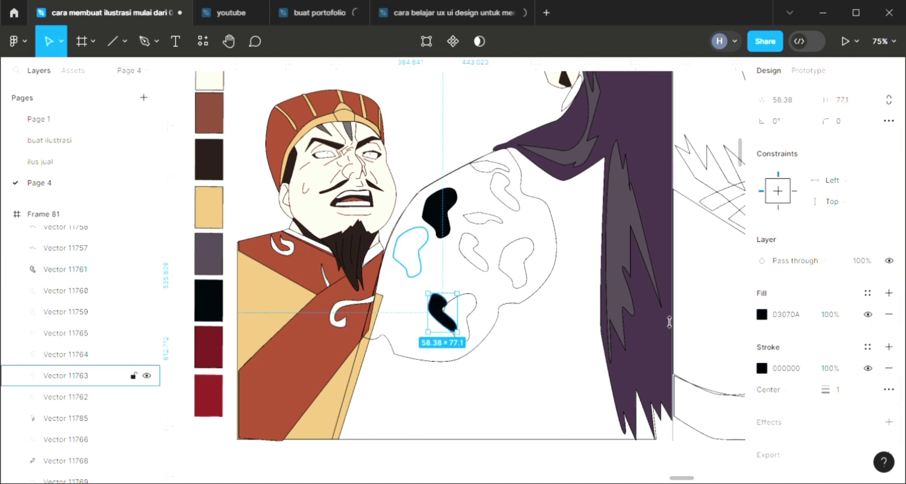
key(i)
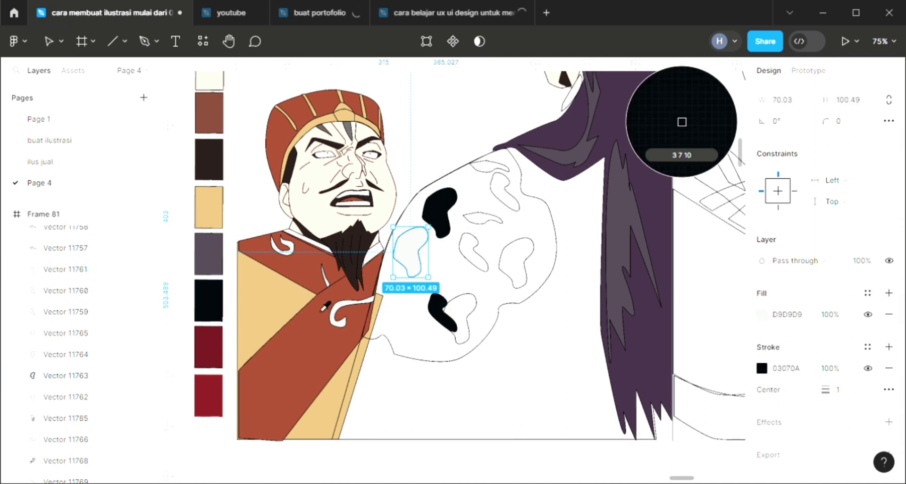
click(223, 312)
click(498, 280)
Fill the remaining spots on the round object with black, moving between them with Tab.
click(486, 265)
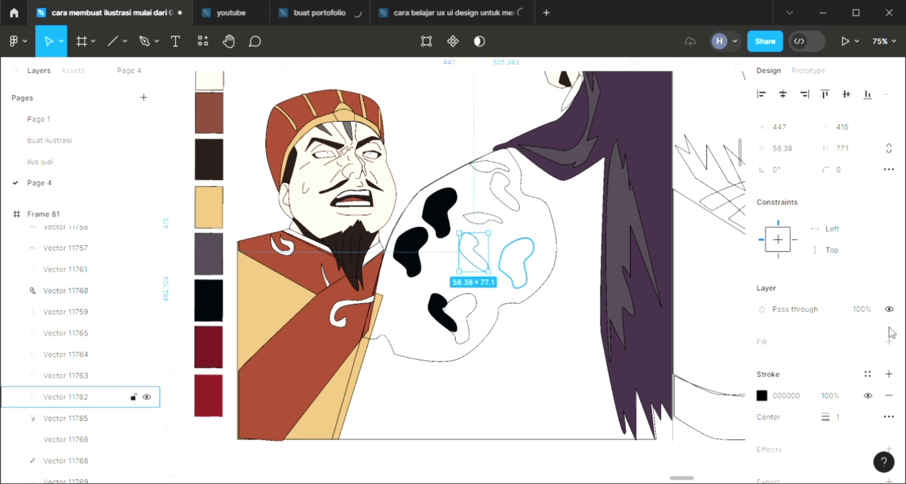
key(i)
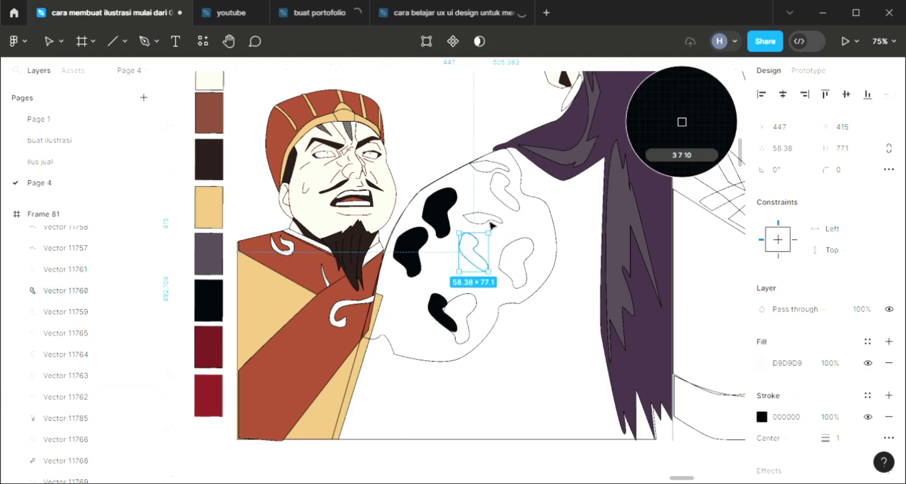
click(681, 122)
key(Tab)
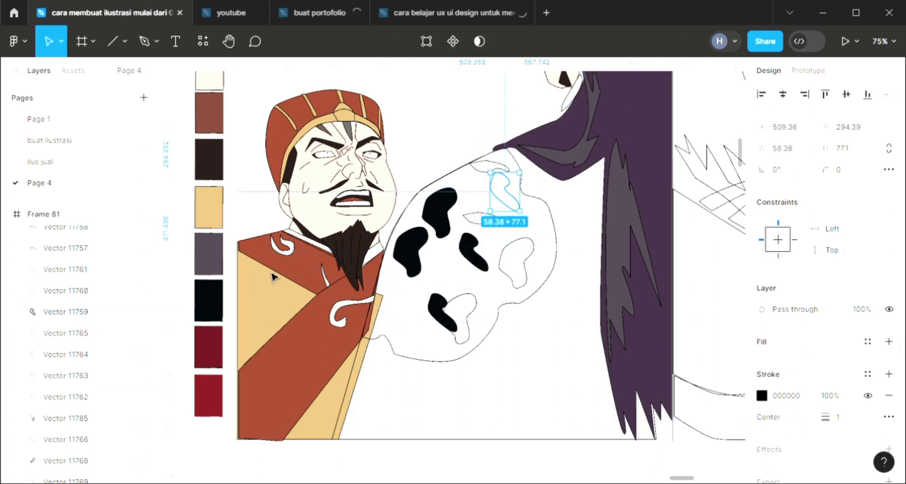
key(i)
click(681, 123)
key(Tab)
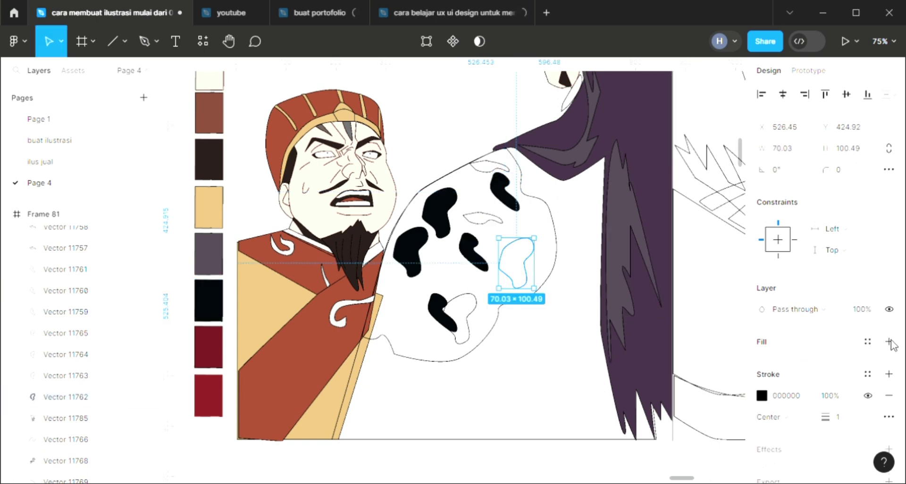
key(i)
click(219, 304)
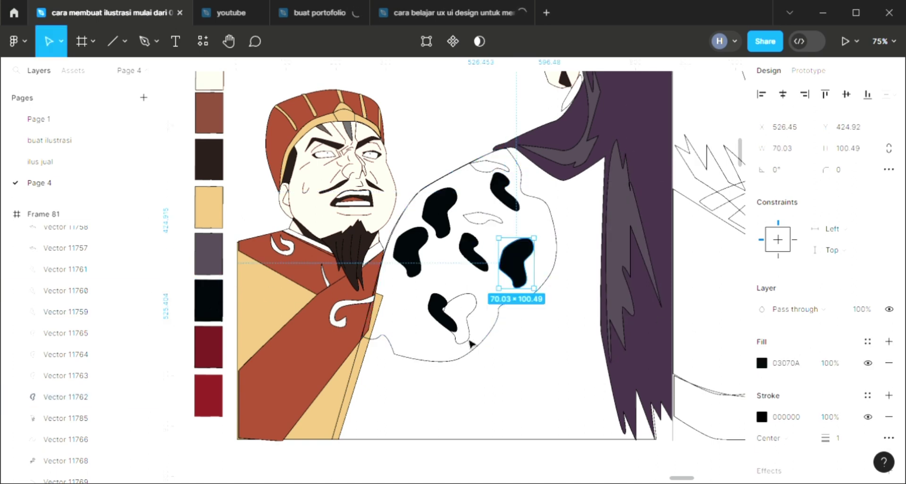
click(470, 343)
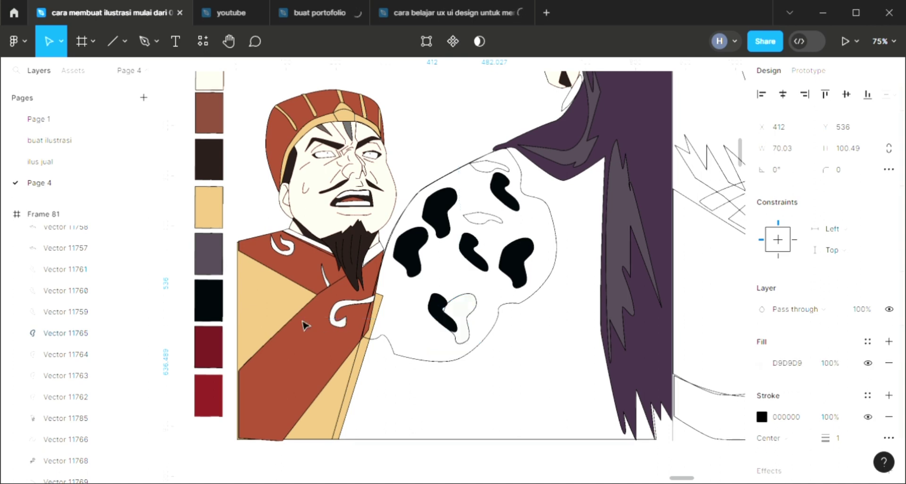
key(i)
click(681, 122)
key(Tab)
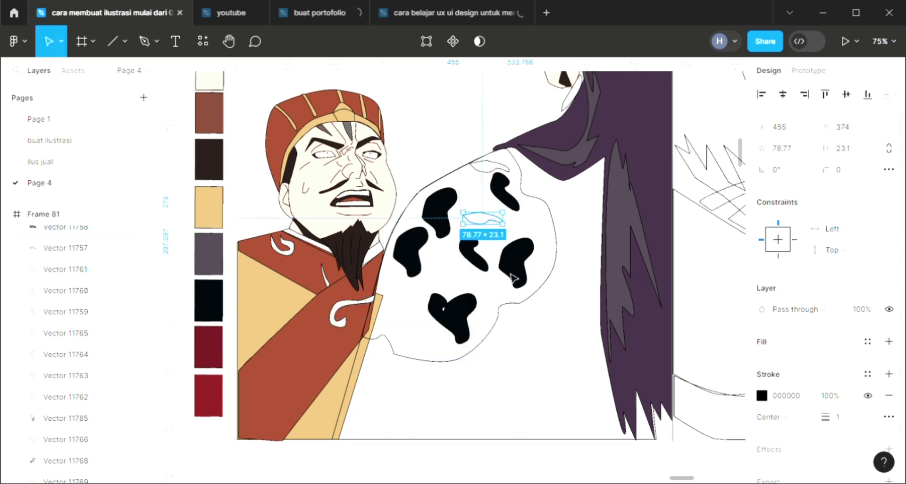
key(i)
click(220, 302)
key(Tab)
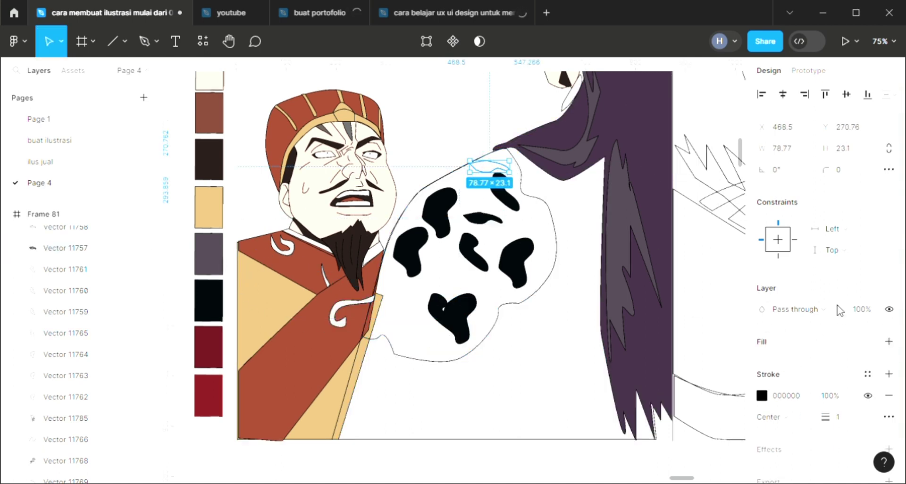
key(i)
click(219, 302)
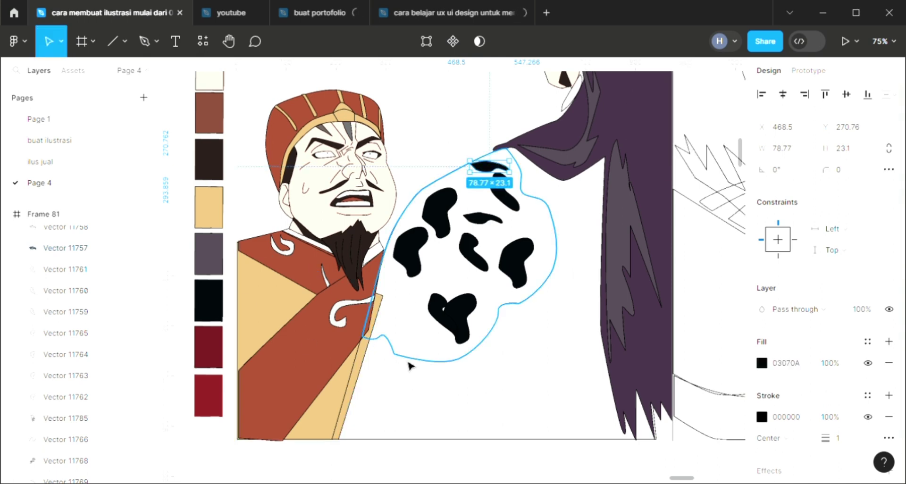
Fill the round object tan and send it behind its spots.
click(409, 362)
key(i)
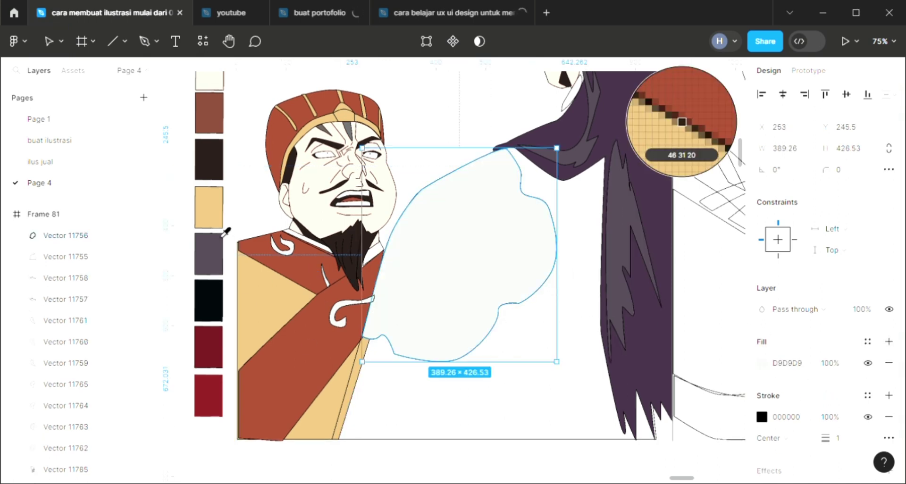
click(214, 217)
key(ctrl+shift+bracketleft)
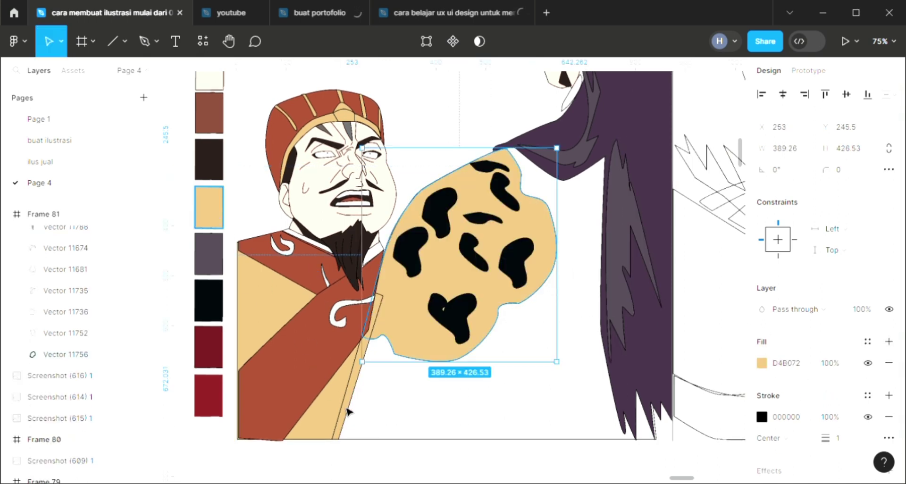
Fill the large shape behind the object black and send it to the back.
click(345, 418)
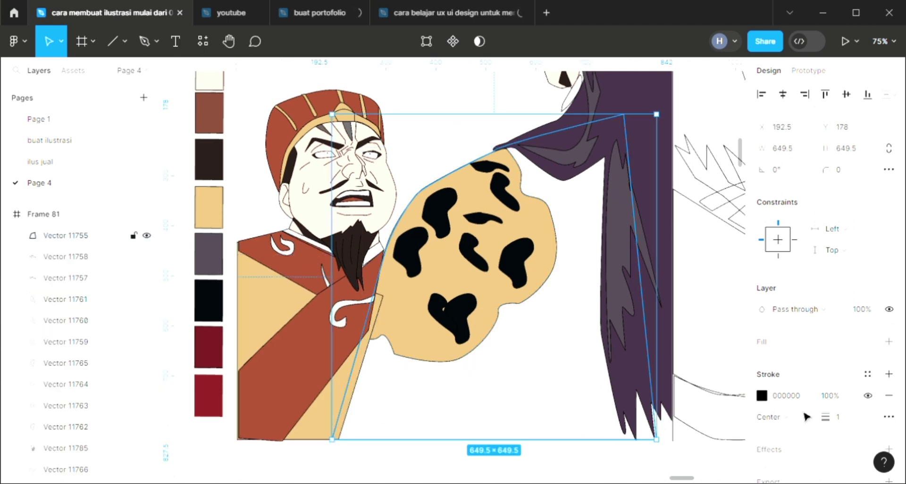
click(889, 342)
key(i)
click(222, 321)
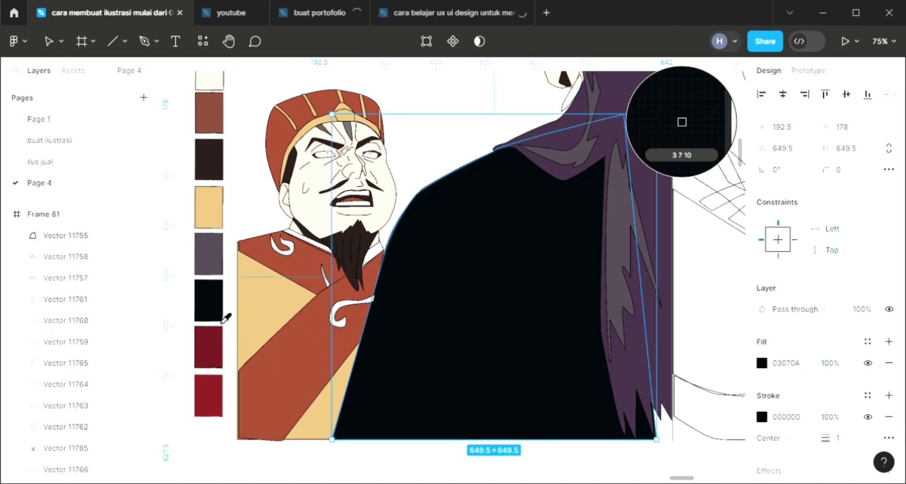
key(ctrl+shift+bracketleft)
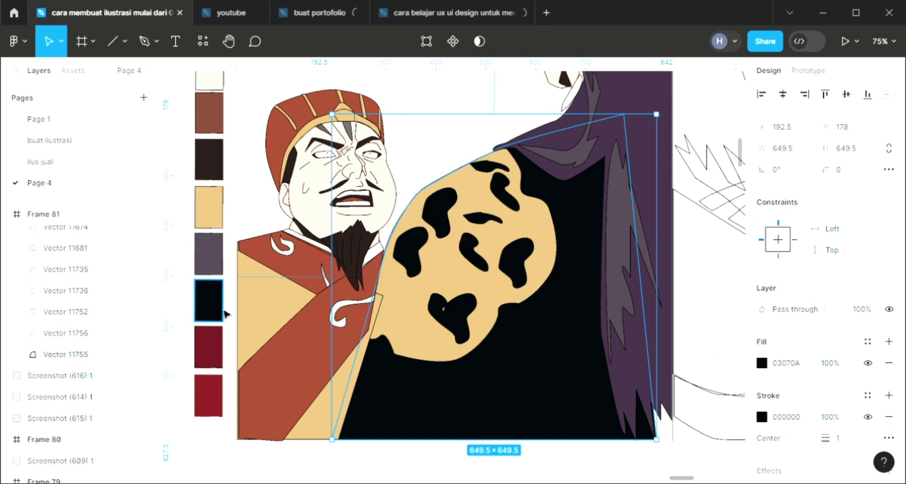
key(Escape)
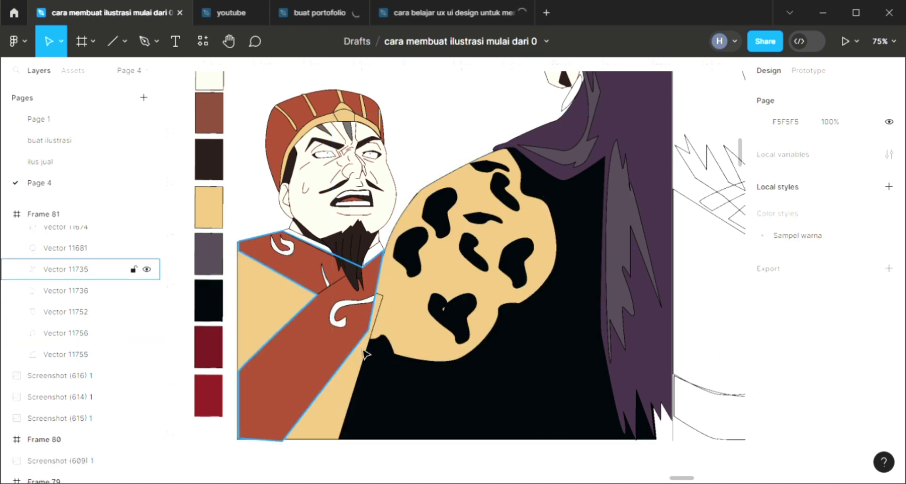
Send the turbaned man's tan chest shape to the back.
click(368, 368)
key(ctrl+shift+bracketleft)
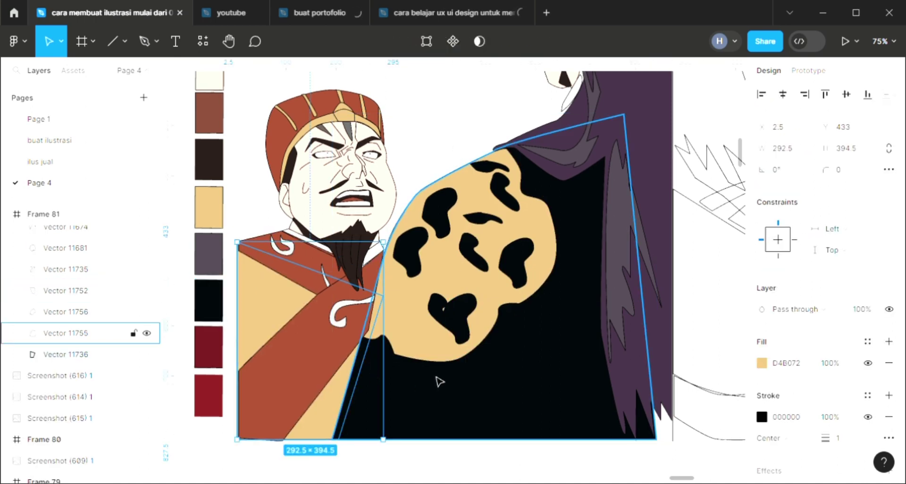
ctrl+scroll(642, 204, down, 3)
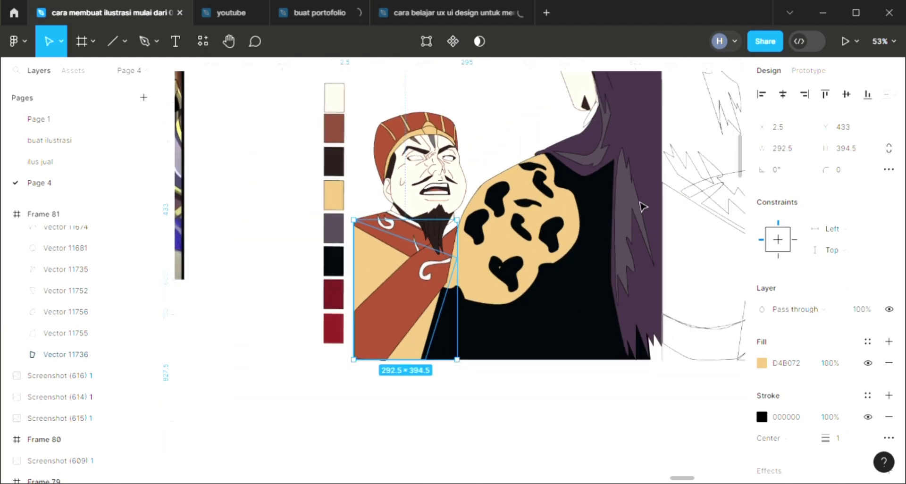
scroll(642, 205, right, 3)
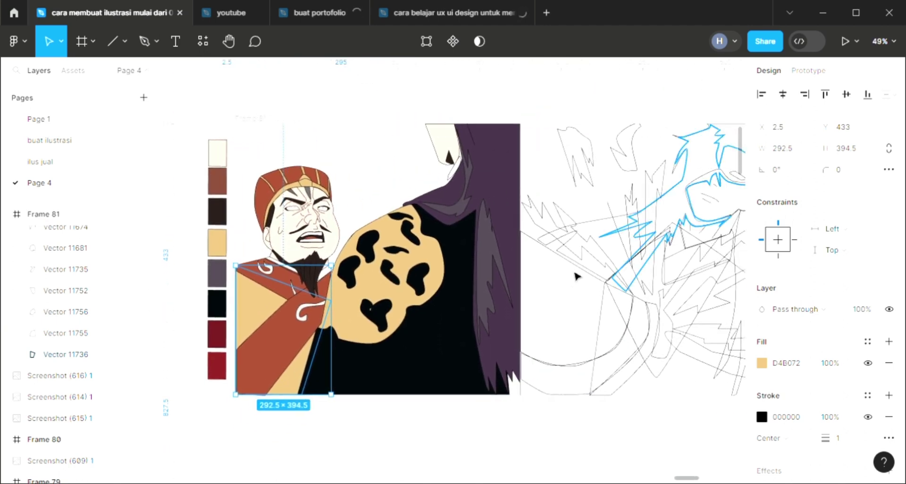
ctrl+scroll(607, 245, down, 1)
Fill the masked figure's hair sketch shape with black.
scroll(606, 246, right, 2)
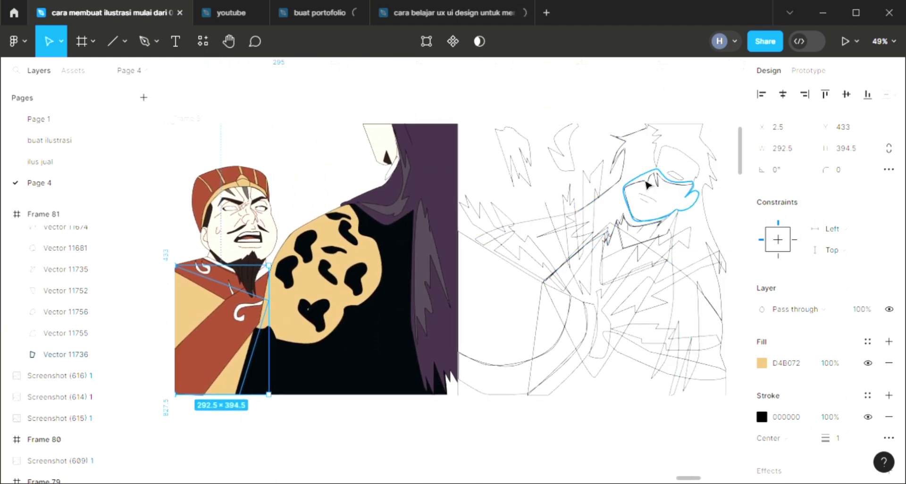
click(663, 147)
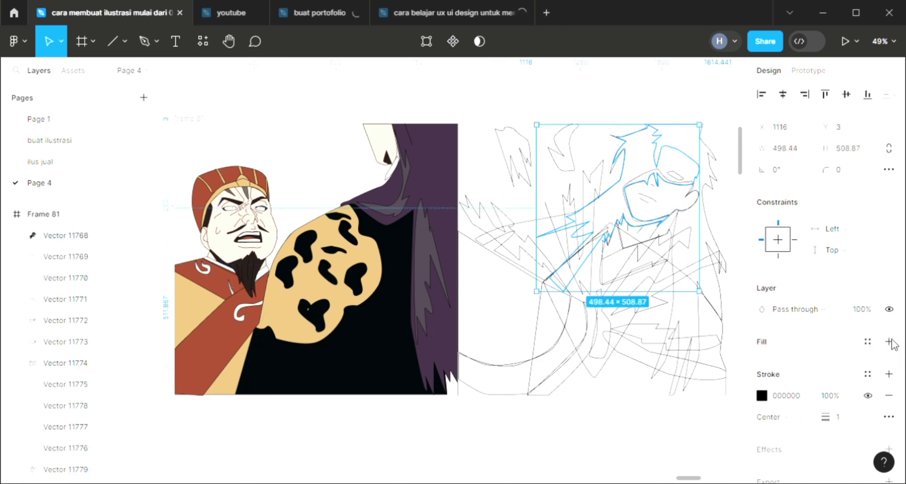
click(890, 341)
key(i)
click(416, 264)
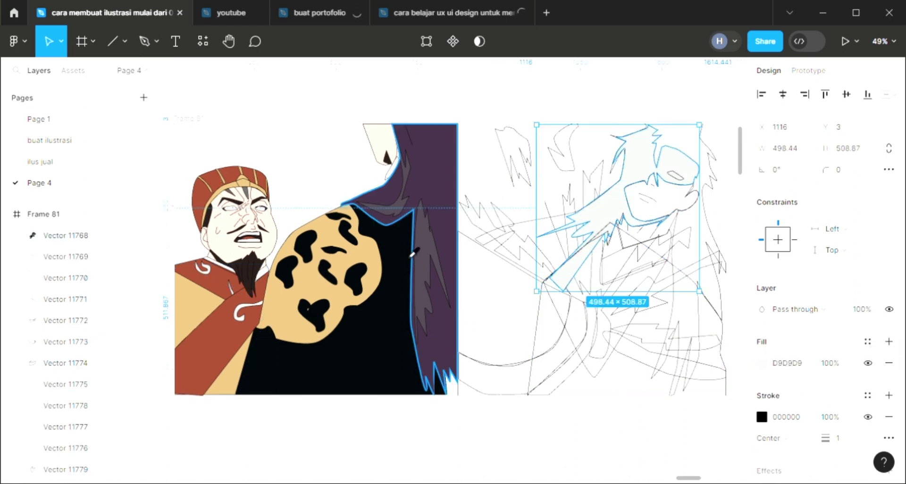
click(679, 175)
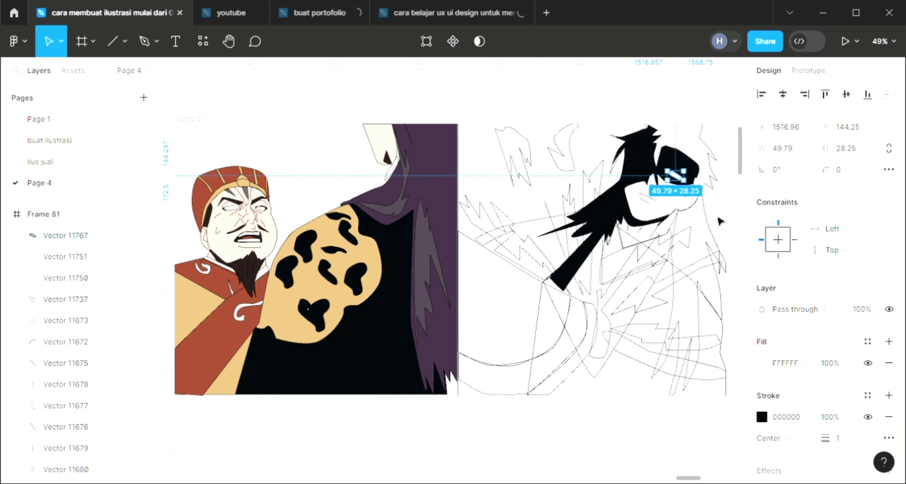
key(Escape)
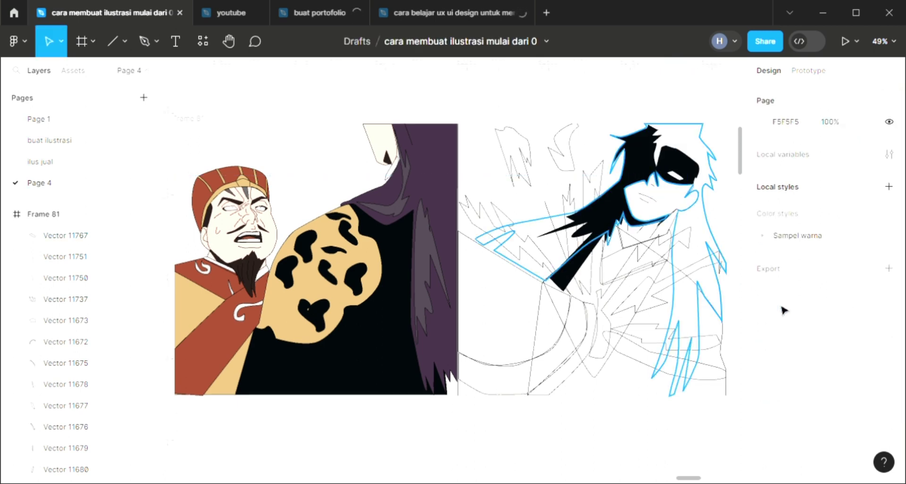
Fill the long back hair outline with the sampled dark purple.
click(718, 302)
click(890, 342)
key(i)
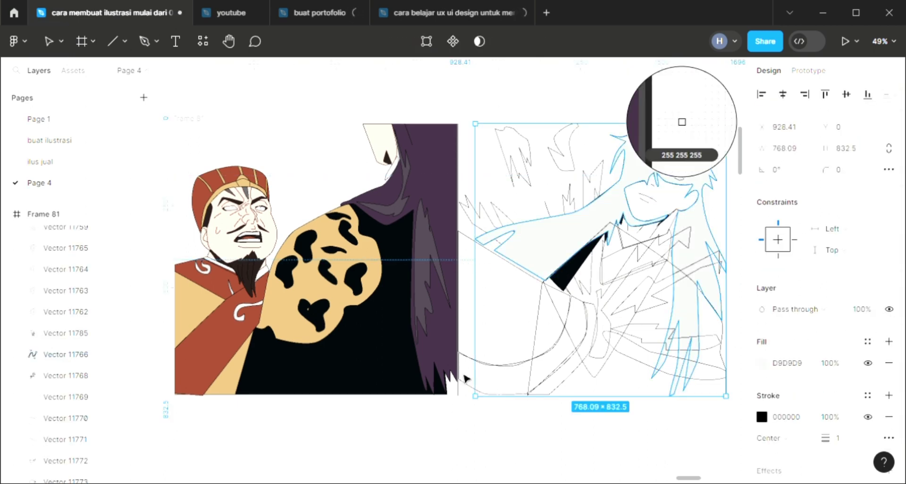
click(452, 368)
key(Escape)
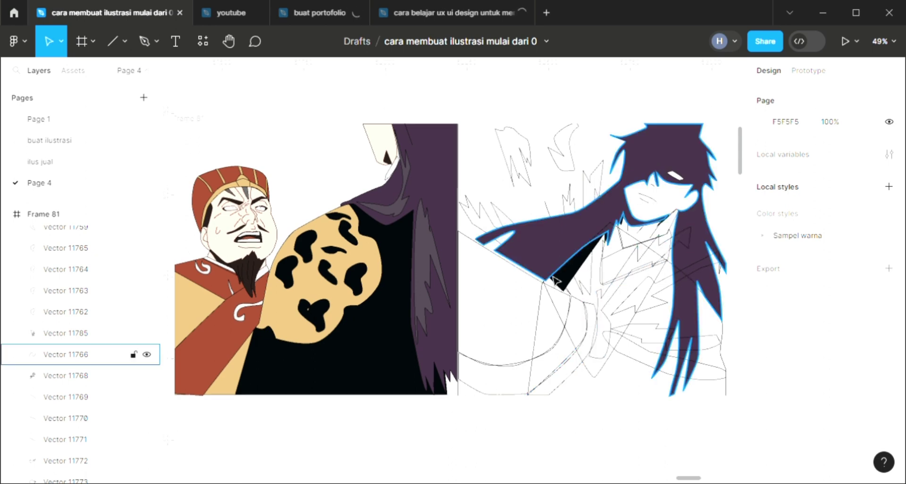
Bring the black front hair shapes forward via the right-click menu.
click(567, 282)
right_click(568, 283)
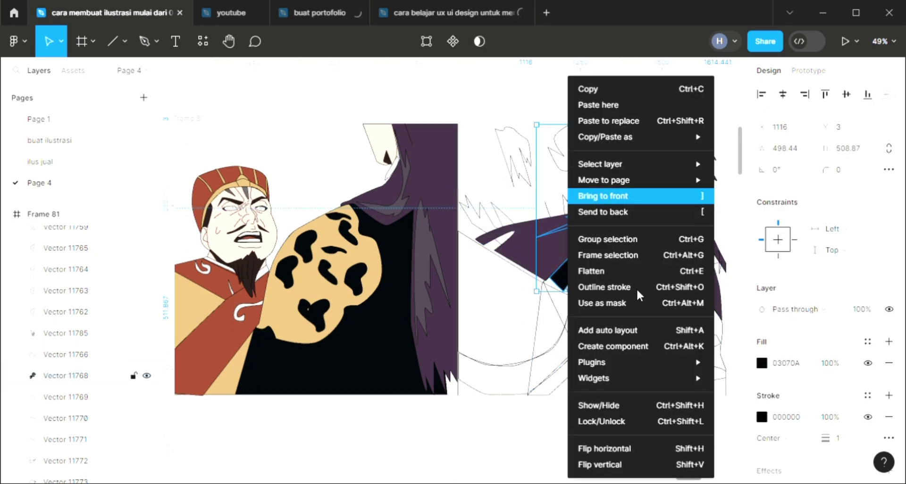
key(bracketright)
key(Escape)
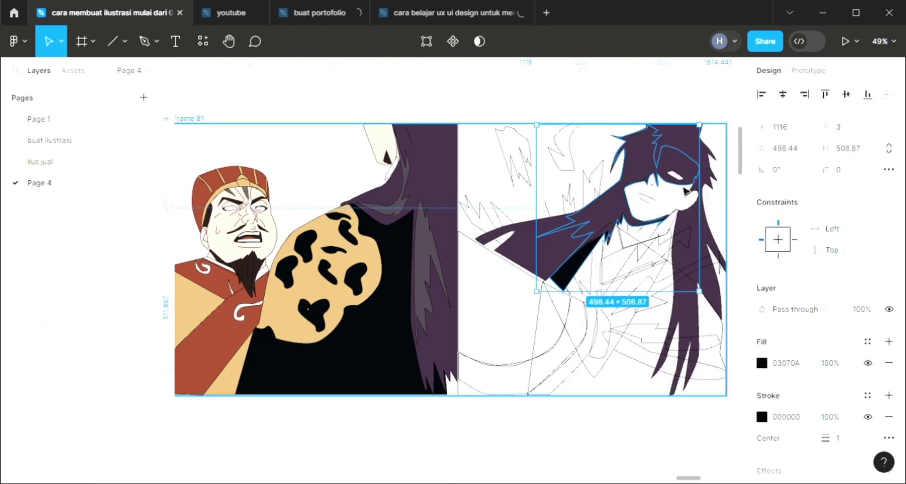
click(669, 176)
right_click(671, 178)
click(688, 197)
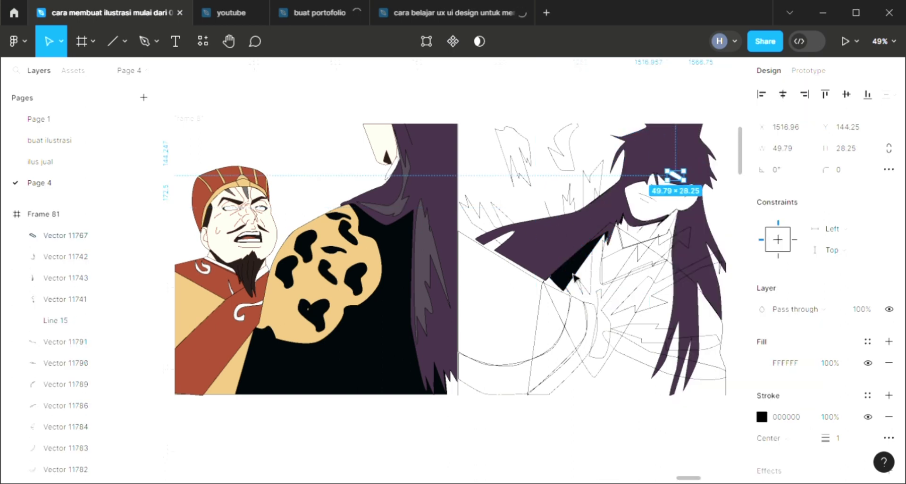
Reorder the large black hair shape so it sits in front of the purple hair.
click(575, 277)
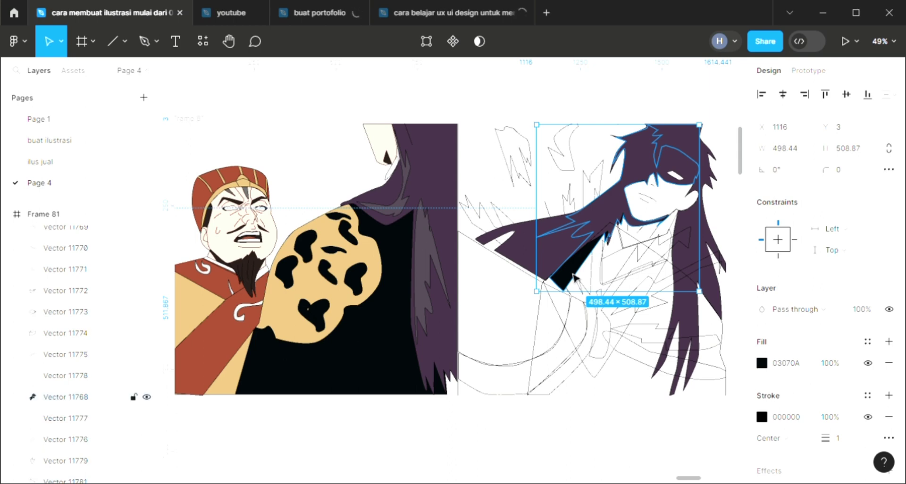
key(bracketleft)
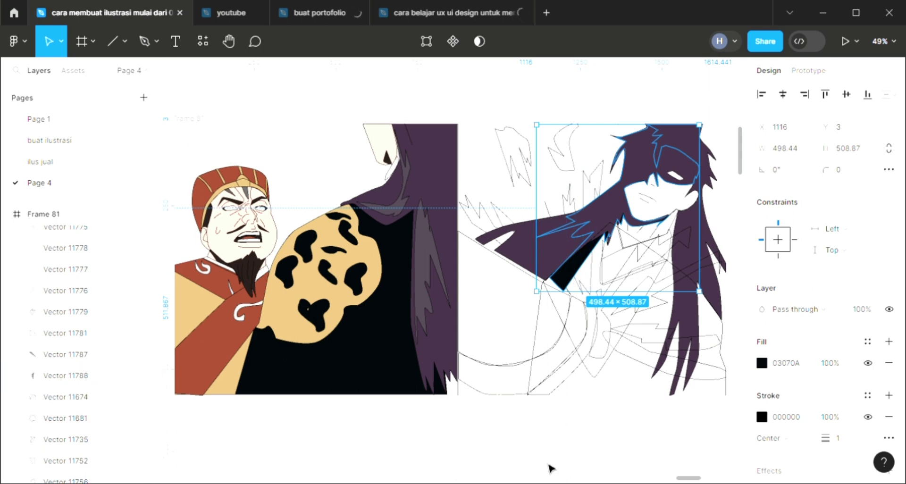
click(598, 321)
click(571, 269)
right_click(566, 264)
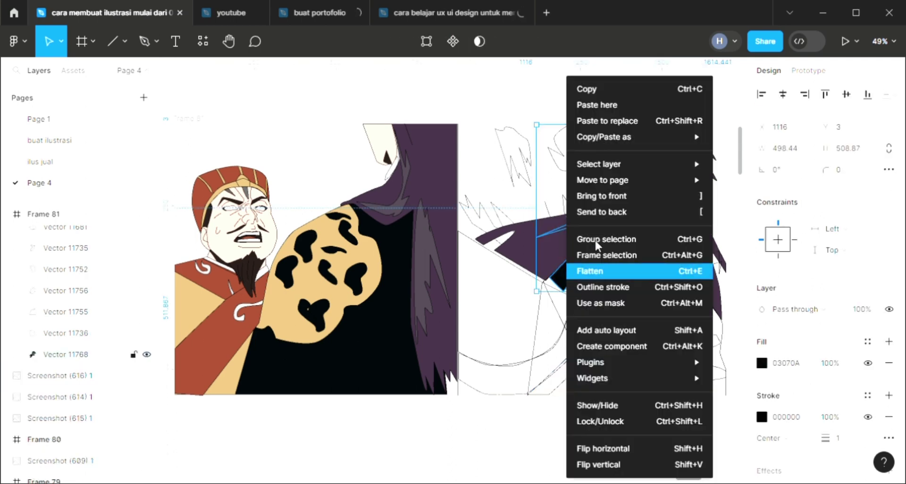
click(614, 195)
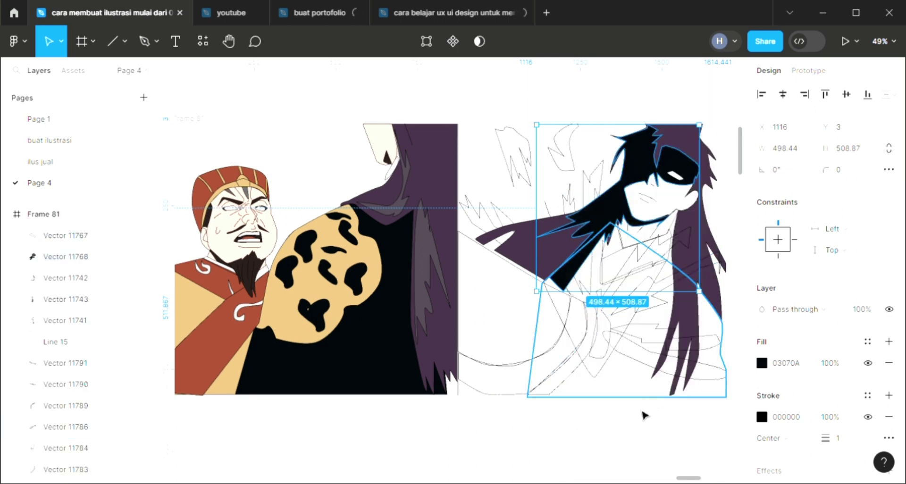
click(640, 382)
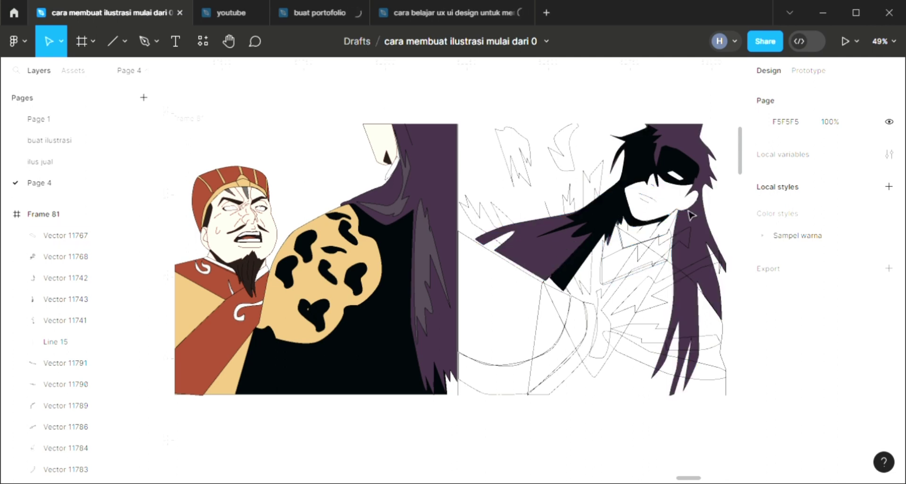
scroll(632, 226, up, 2)
scroll(632, 226, up, 5)
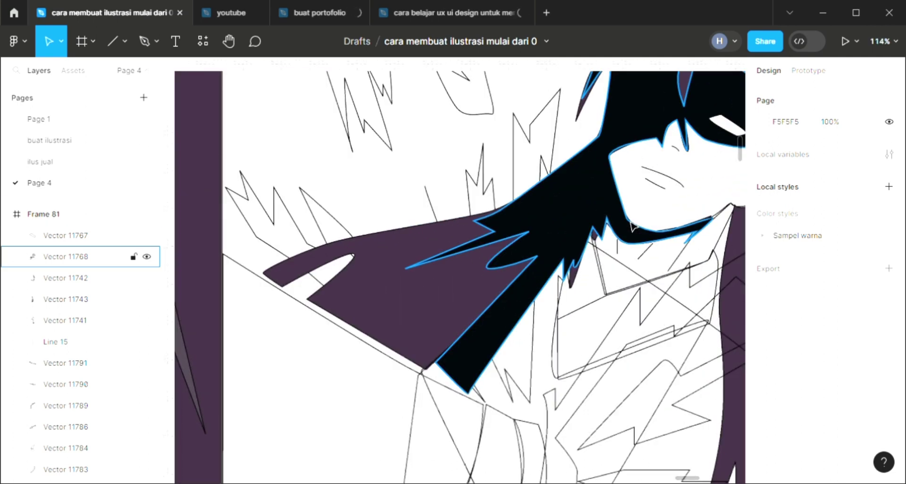
Remove the extra 20% 000000 fill from the black hair shape.
click(719, 225)
scroll(718, 226, down, 5)
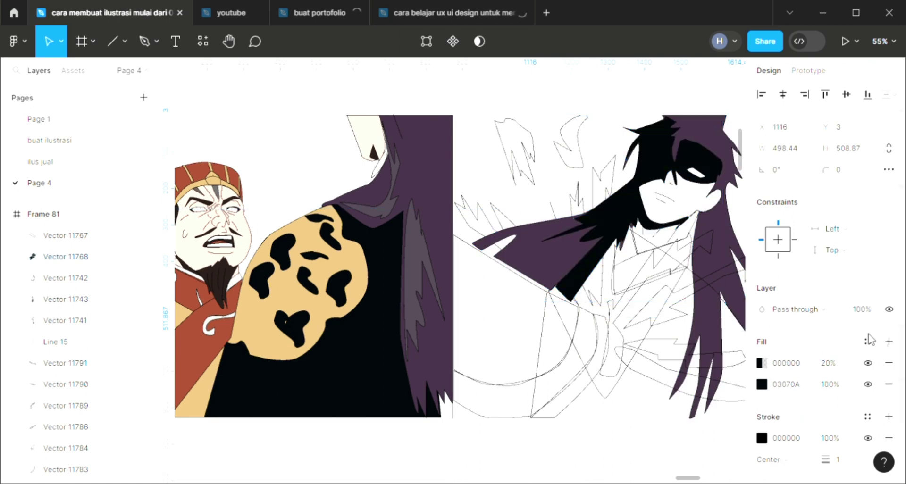
click(890, 363)
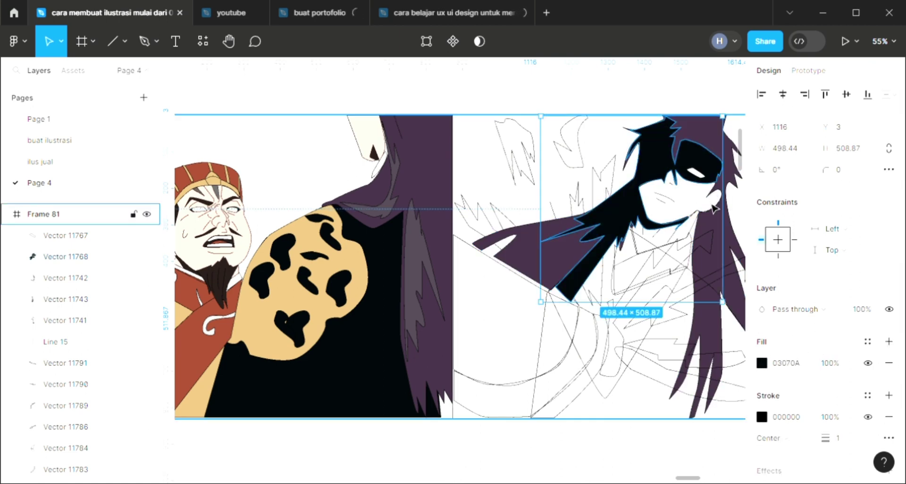
scroll(705, 217, up, 3)
scroll(705, 217, up, 5)
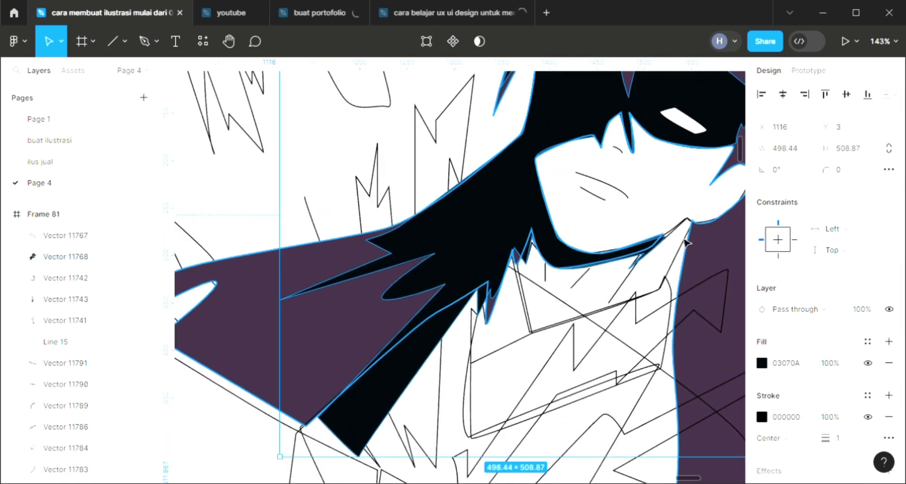
Fill the neck shape with the sampled cream skin colour.
click(678, 237)
scroll(678, 237, down, 2)
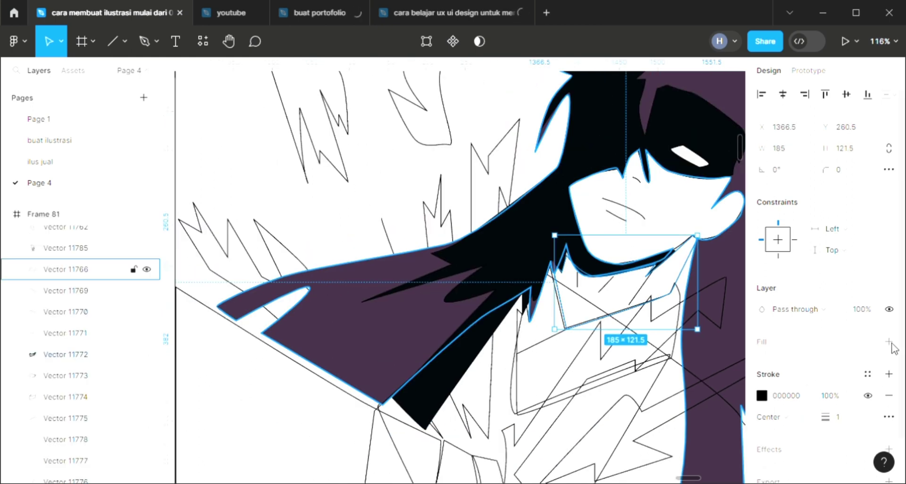
click(890, 342)
scroll(587, 342, down, 3)
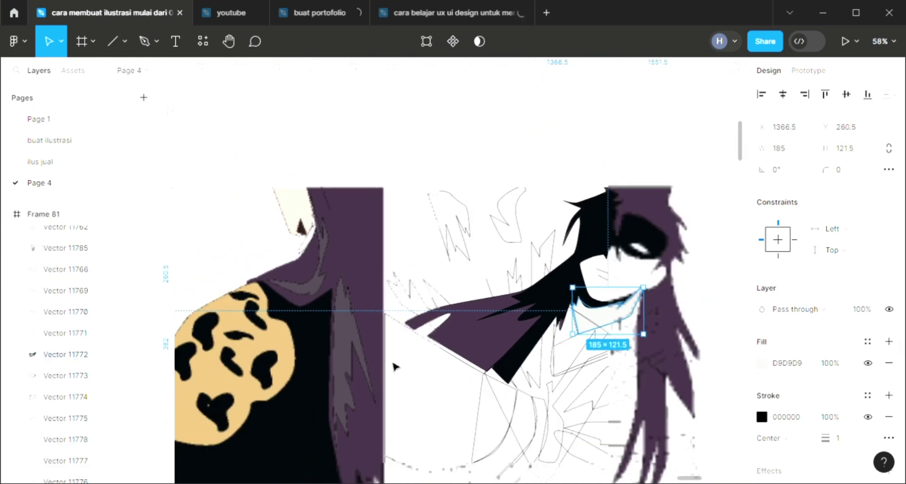
key(i)
click(678, 120)
scroll(670, 361, up, 2)
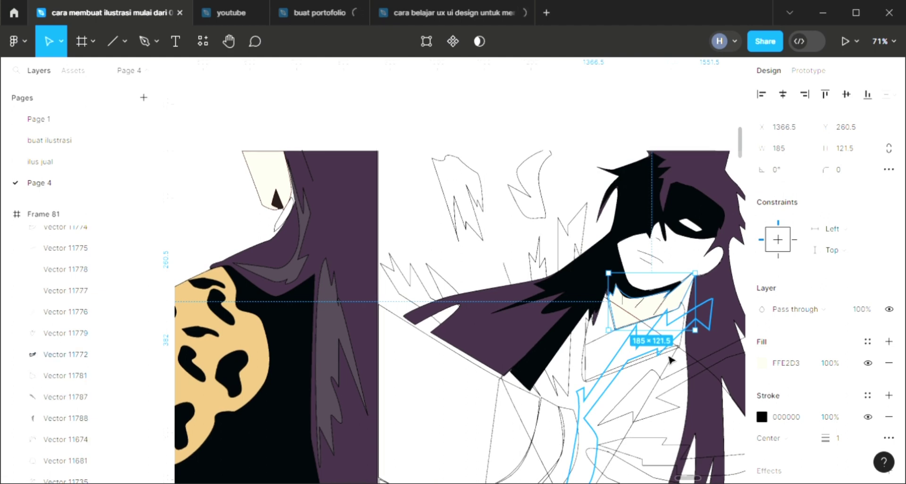
key(Escape)
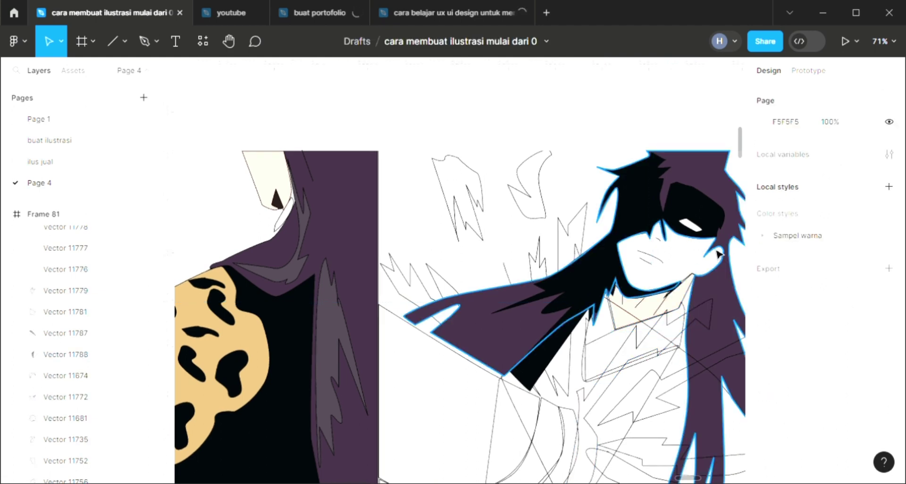
scroll(703, 259, up, 3)
scroll(713, 256, up, 2)
scroll(715, 255, up, 3)
Fill the face shape with the cream skin tone FFE2D3.
click(630, 360)
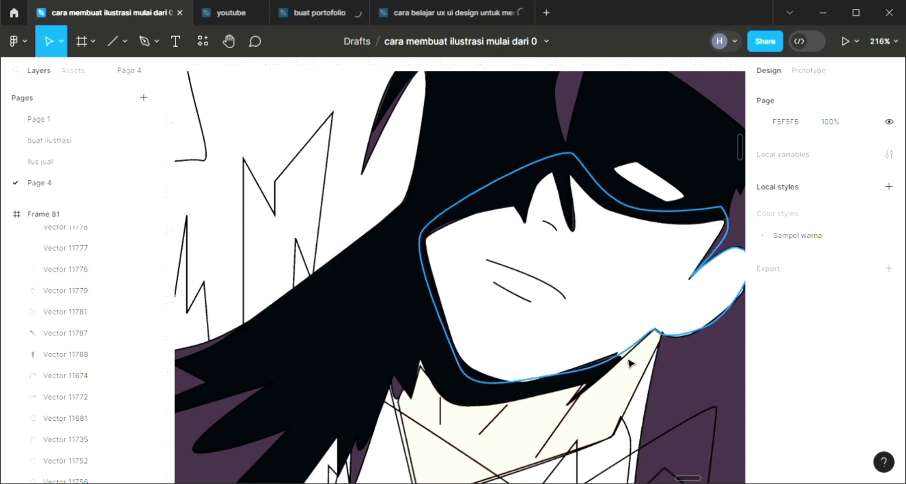
scroll(629, 362, down, 3)
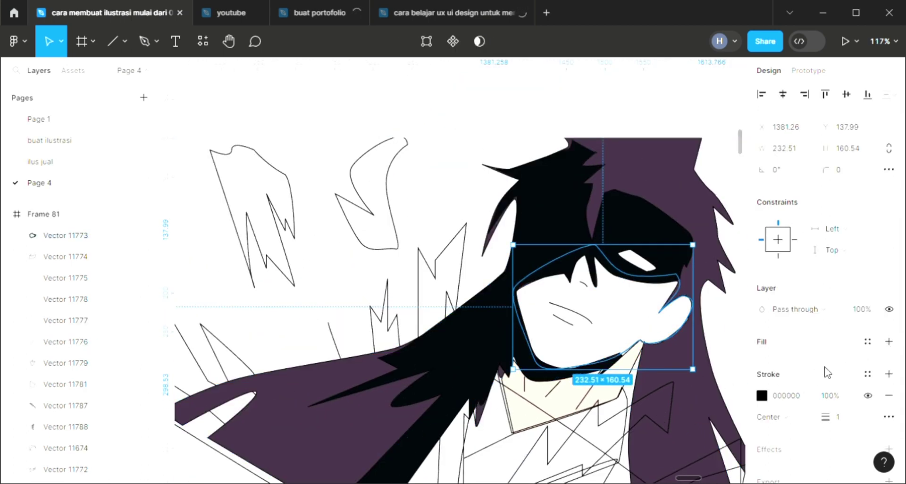
click(888, 341)
key(i)
click(557, 329)
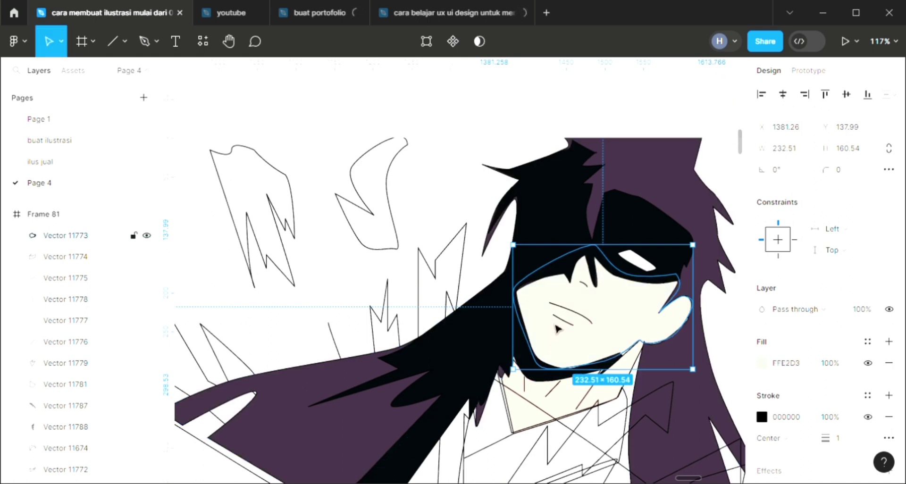
scroll(557, 329, down, 3)
scroll(559, 324, down, 2)
scroll(538, 344, down, 1)
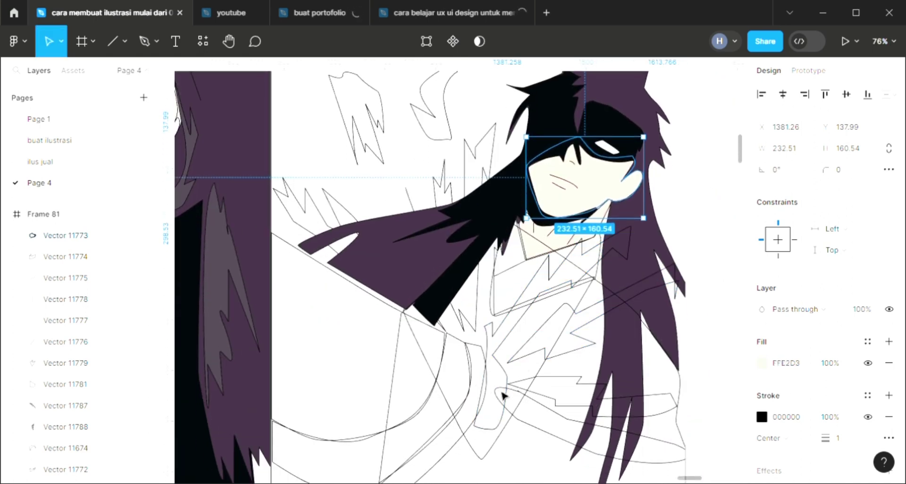
Add a default D9D9D9 fill to the collar shape.
click(537, 270)
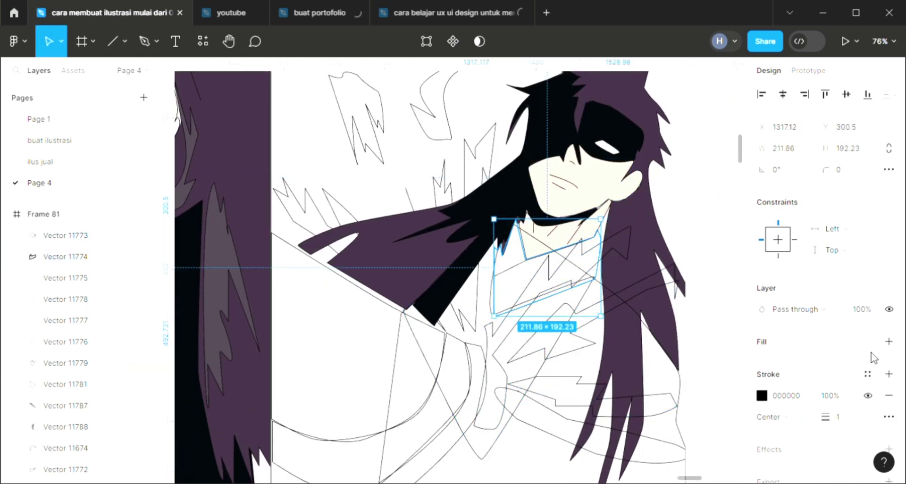
click(890, 342)
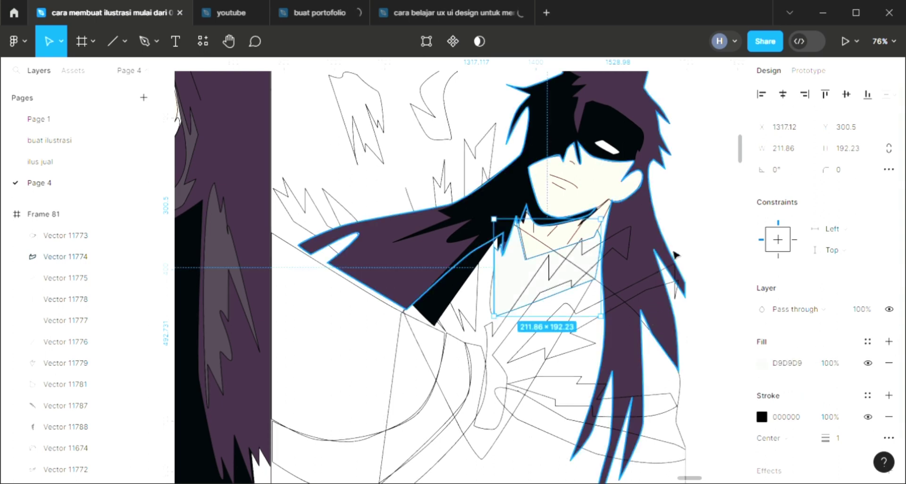
click(681, 198)
Recolour the collar with sampled white.
key(i)
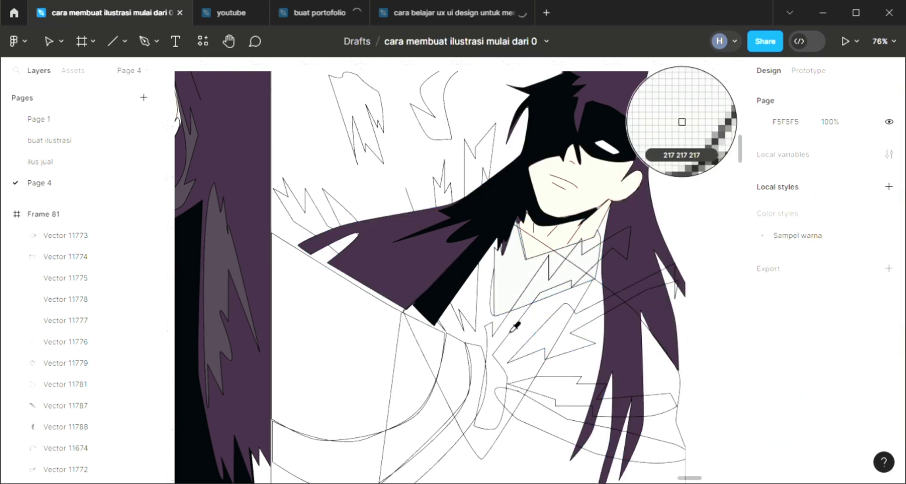
click(517, 318)
click(680, 242)
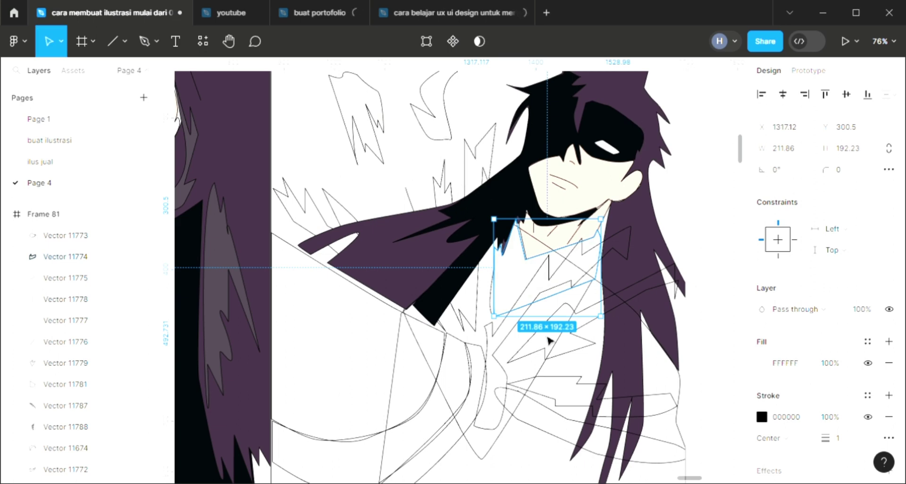
click(546, 340)
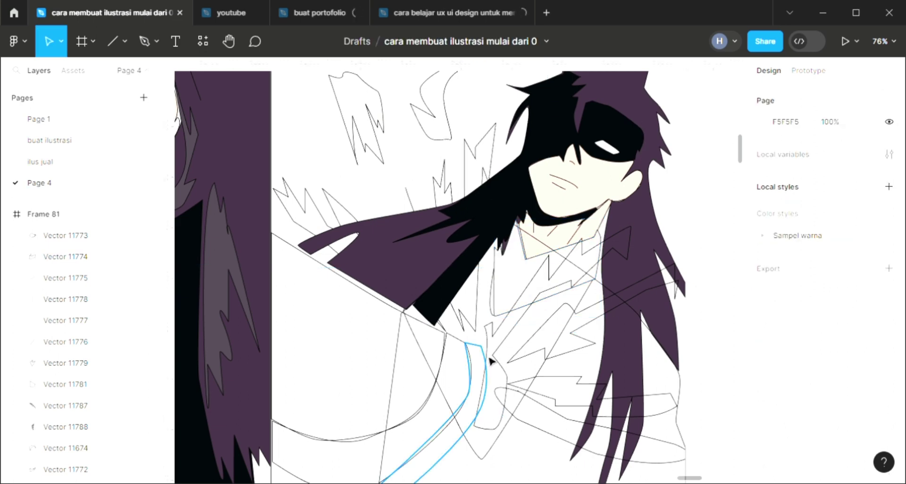
Fill the garment shape below the collar with the dark red swatch.
click(504, 443)
click(889, 342)
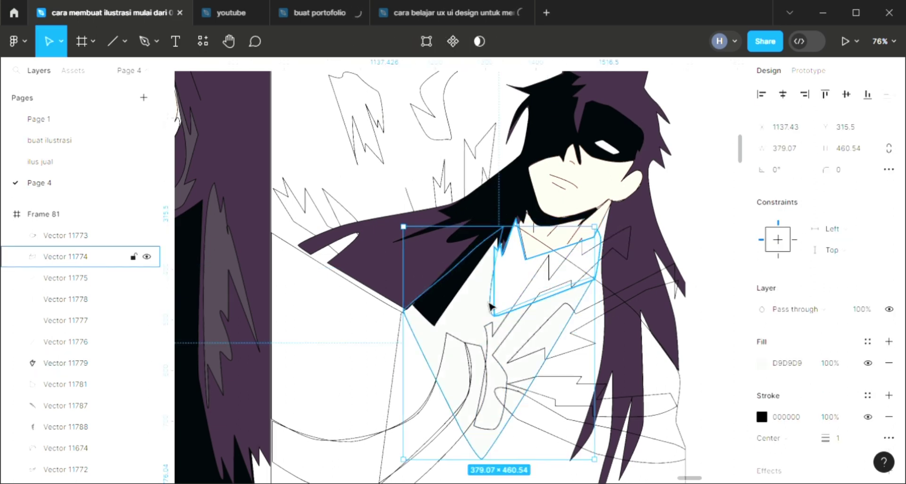
key(i)
scroll(404, 314, down, 2)
scroll(404, 316, down, 2)
scroll(330, 330, left, 5)
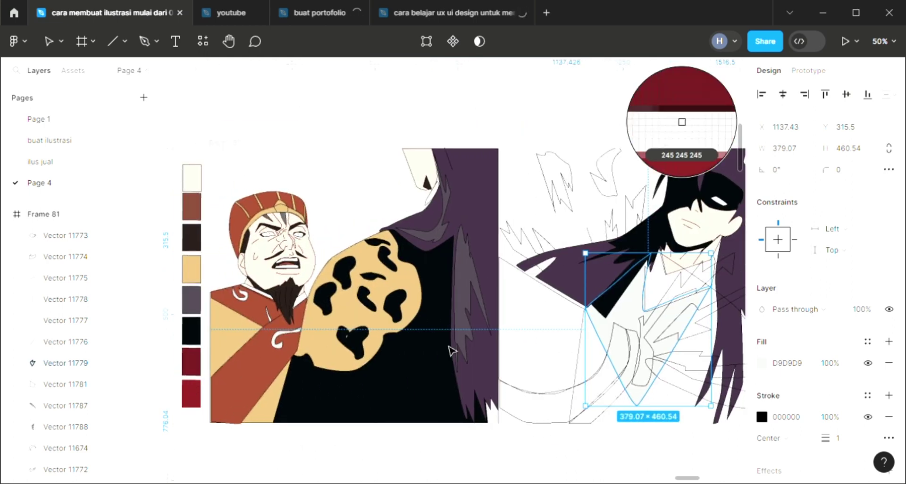
click(192, 379)
scroll(519, 401, right, 2)
click(615, 448)
scroll(615, 443, up, 2)
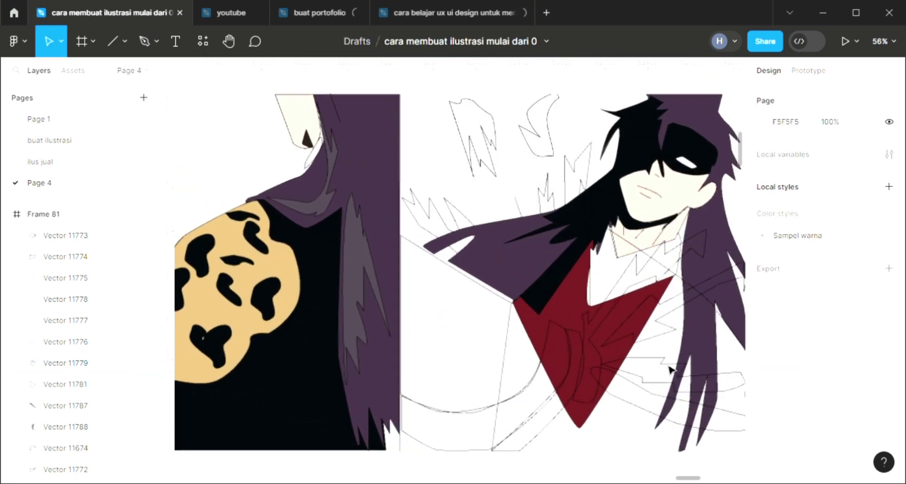
scroll(614, 434, down, 1)
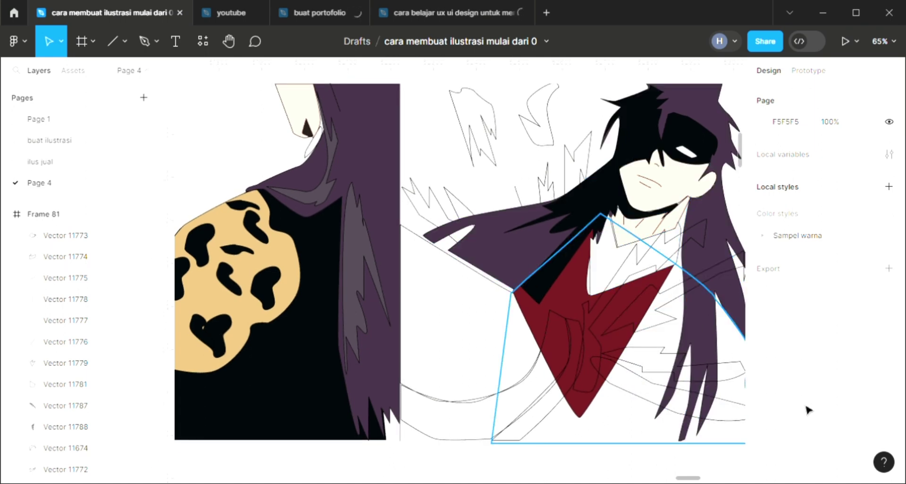
Give the shirt outline a light fill and layer the red V shape above it.
click(729, 325)
click(889, 342)
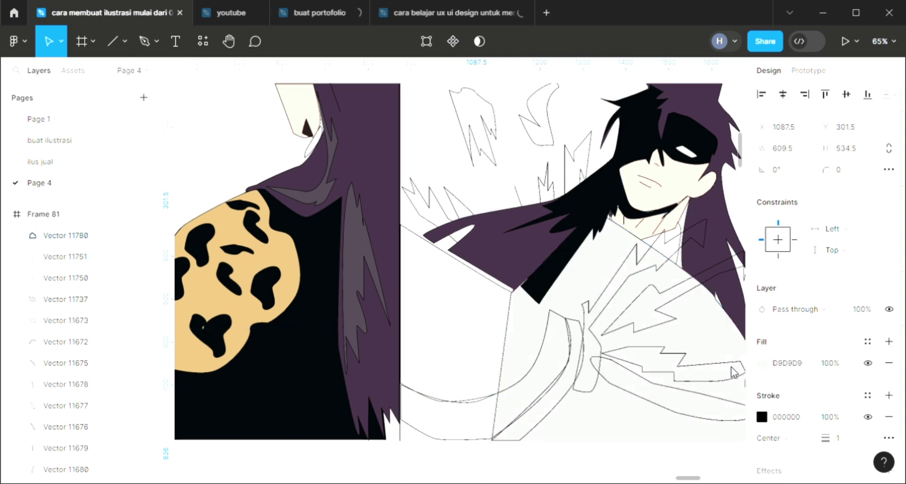
key(bracketleft)
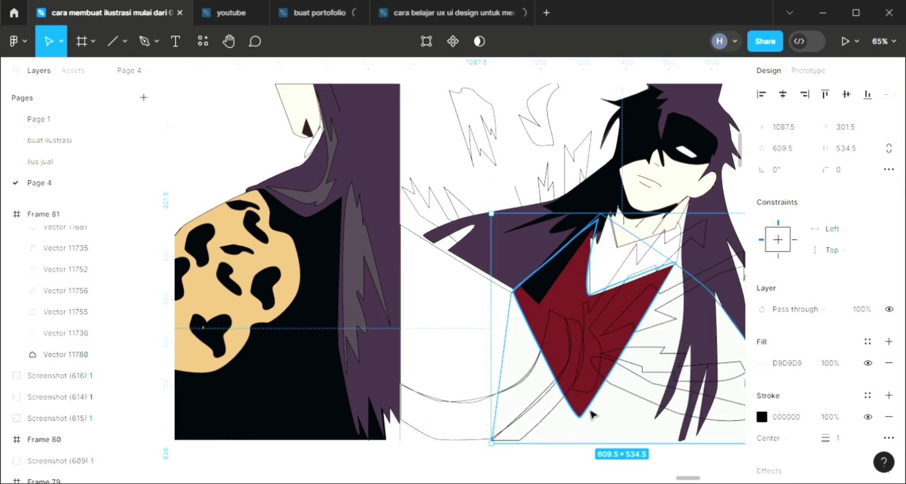
click(590, 412)
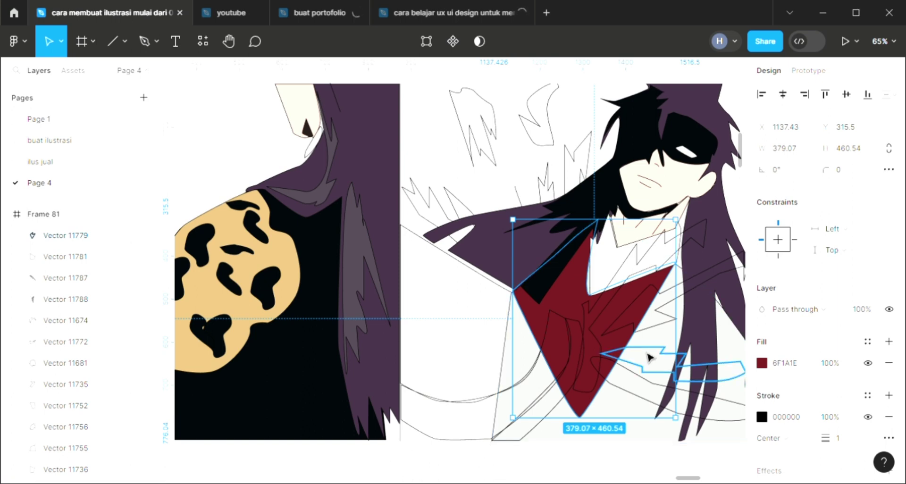
key(ctrl+bracketleft)
key(ctrl+shift+bracketleft)
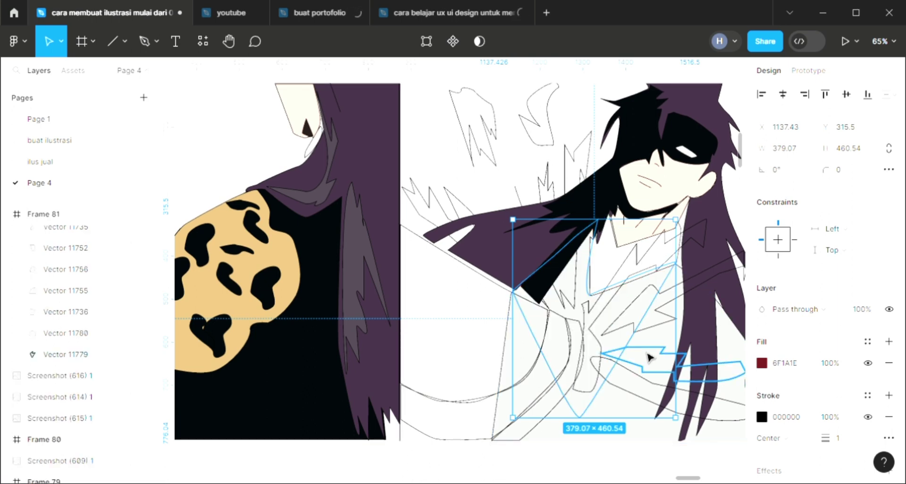
key(ctrl+z)
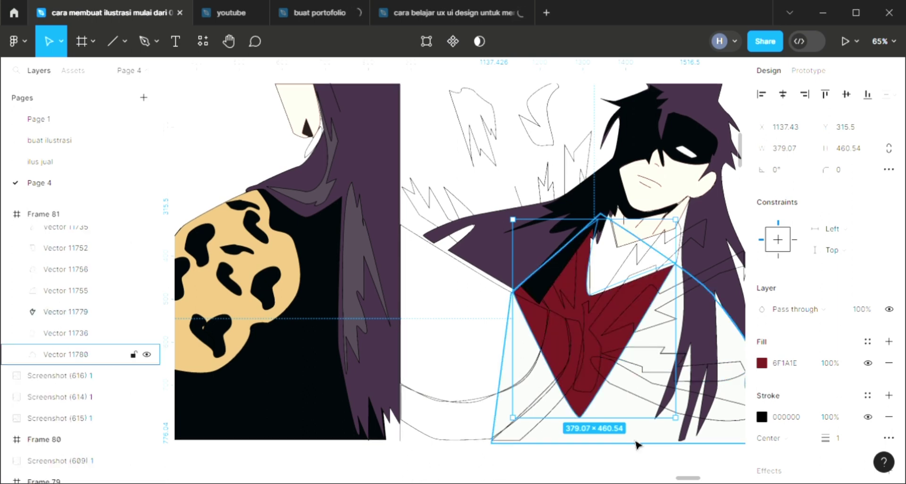
Fill the curved arm shape with the tan D4B072 skin colour.
scroll(628, 448, down, 1)
click(633, 469)
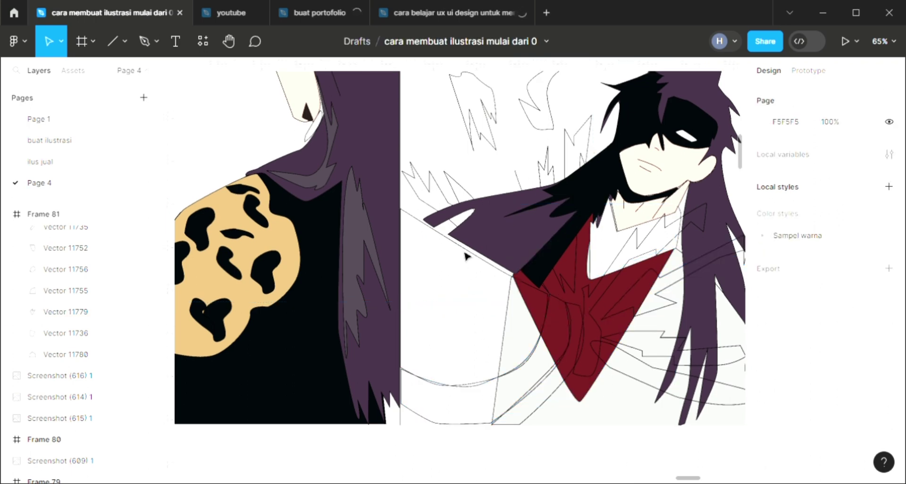
click(482, 266)
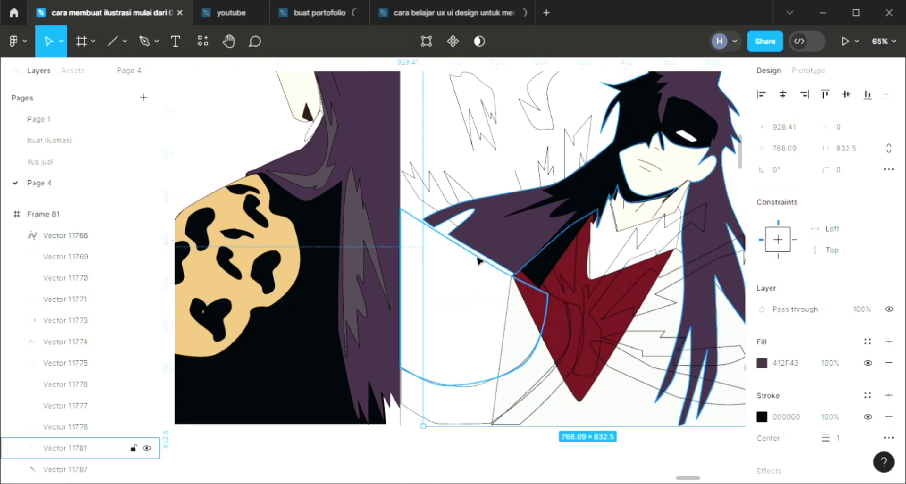
click(477, 258)
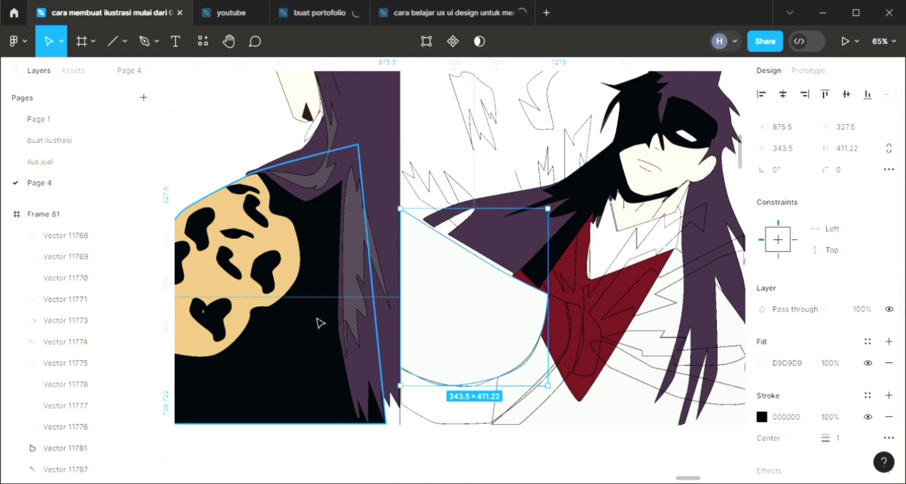
click(276, 249)
key(Escape)
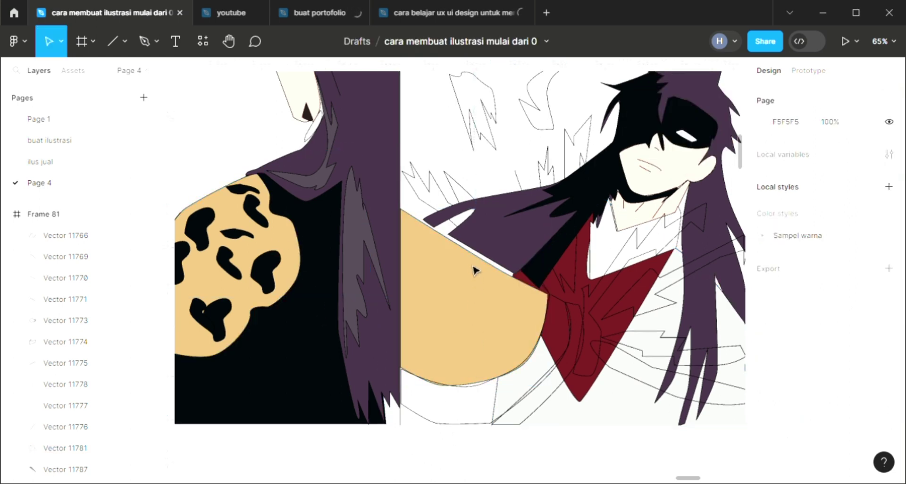
Lower the hair shape's edge to close the gap above the arm.
click(477, 256)
double_click(481, 258)
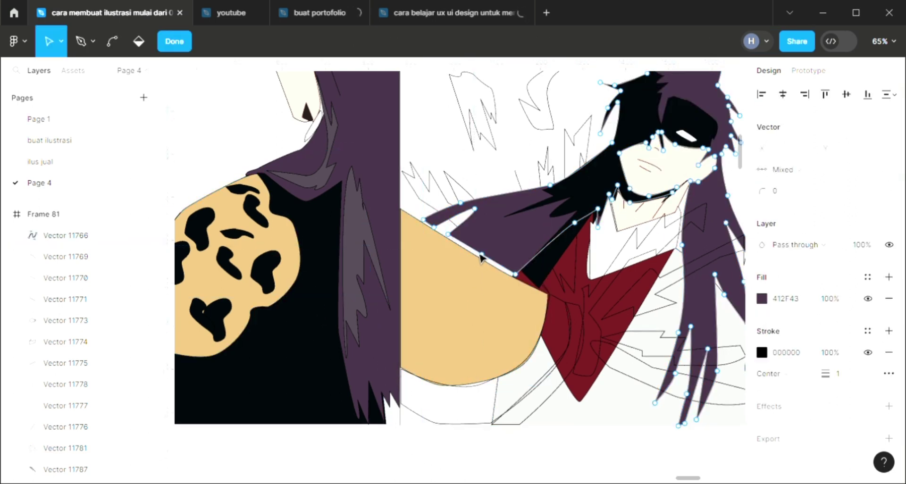
drag(478, 257, 480, 261)
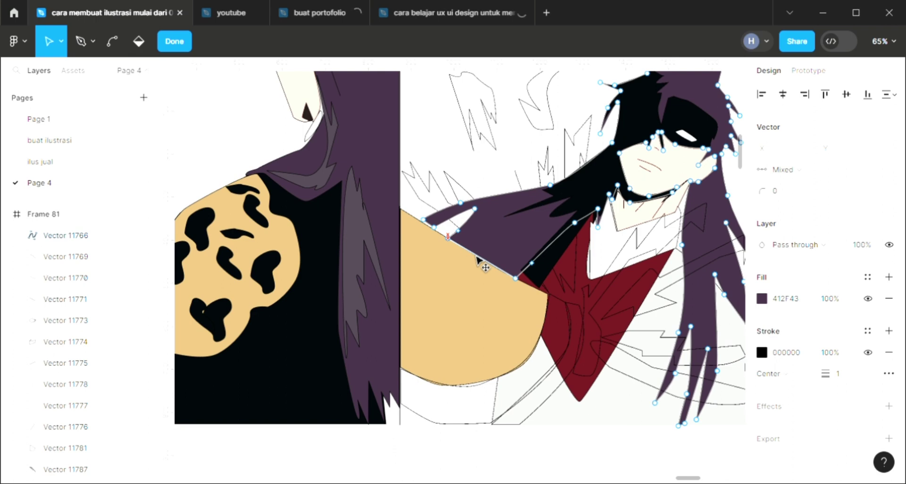
click(432, 236)
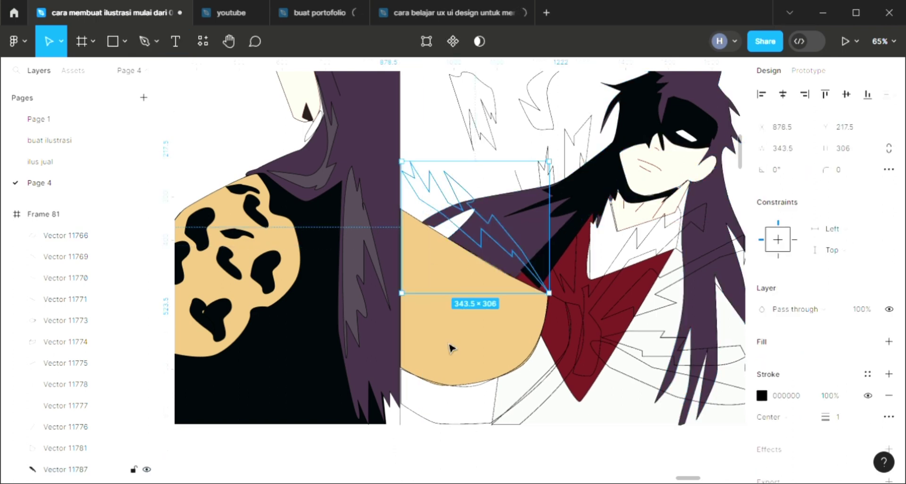
key(Return)
Fill the outline beneath the arm with reddish-brown 9F4A30 sampled from the drawing.
click(462, 427)
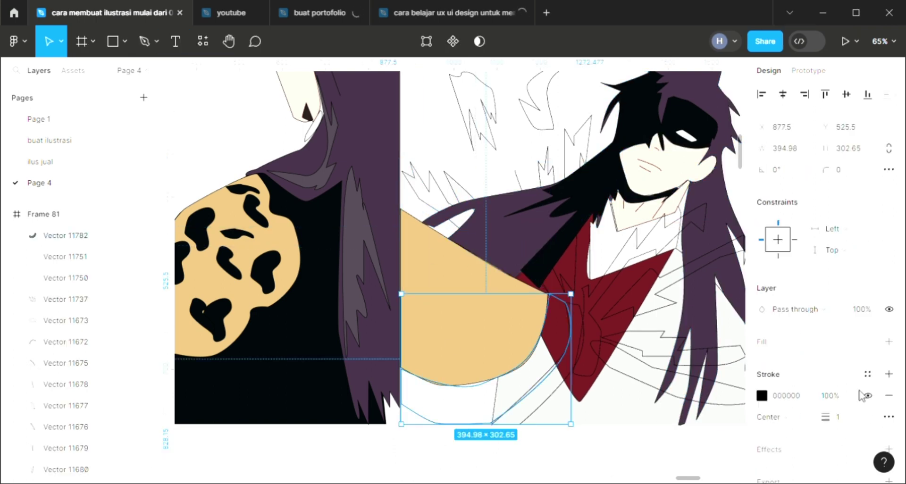
click(889, 341)
key(i)
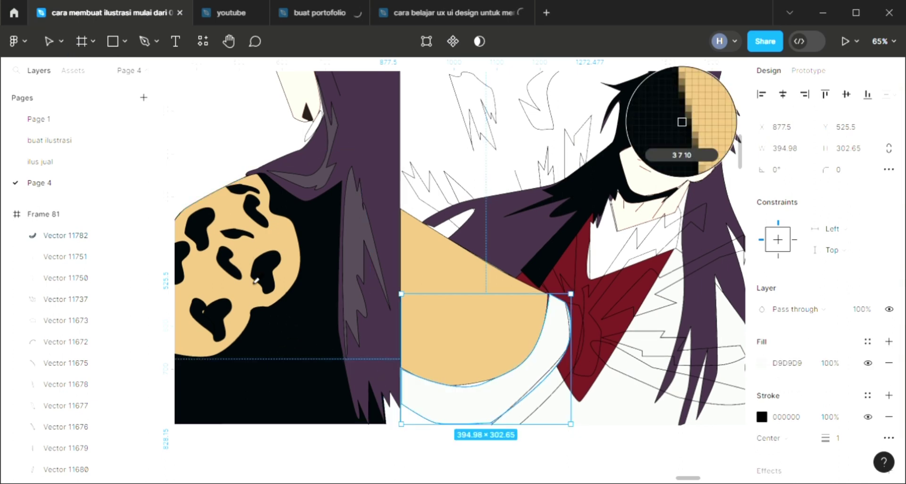
scroll(441, 270, down, 2)
scroll(441, 271, left, 2)
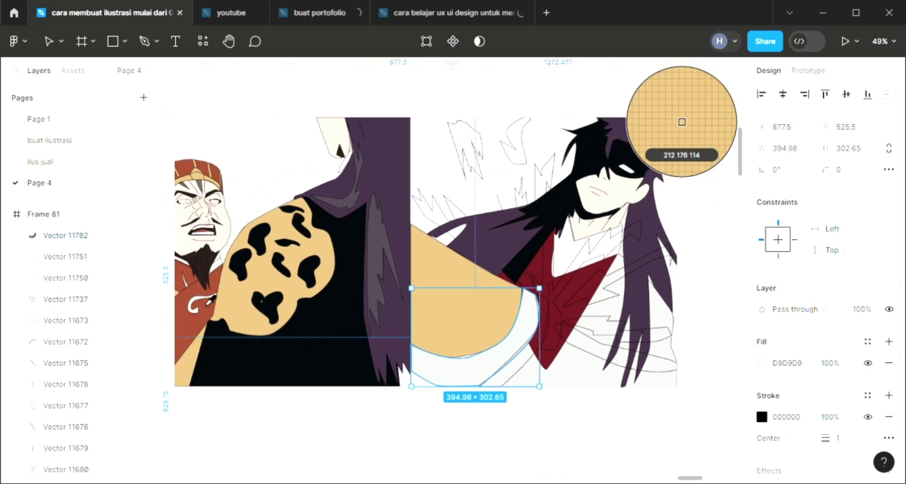
click(187, 283)
click(497, 418)
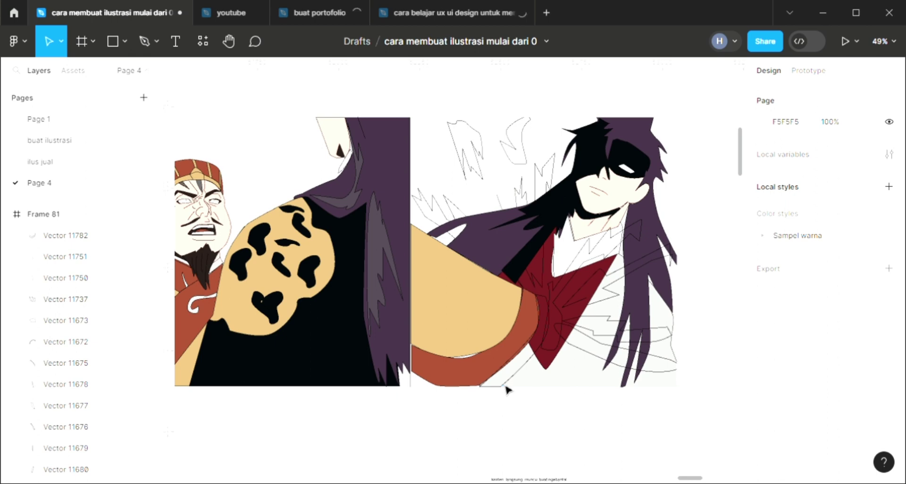
Colour the small shape beside the sleeve brown and nudge its upper curve up-left.
click(503, 394)
click(510, 384)
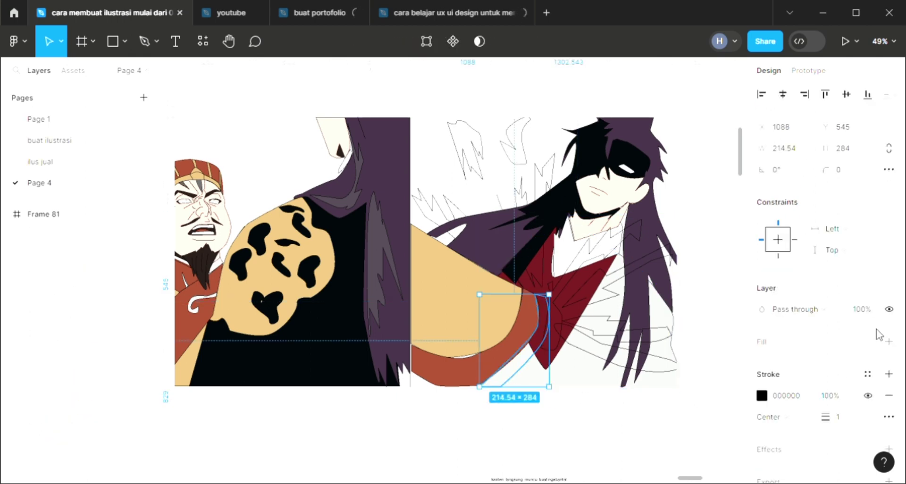
click(889, 342)
key(i)
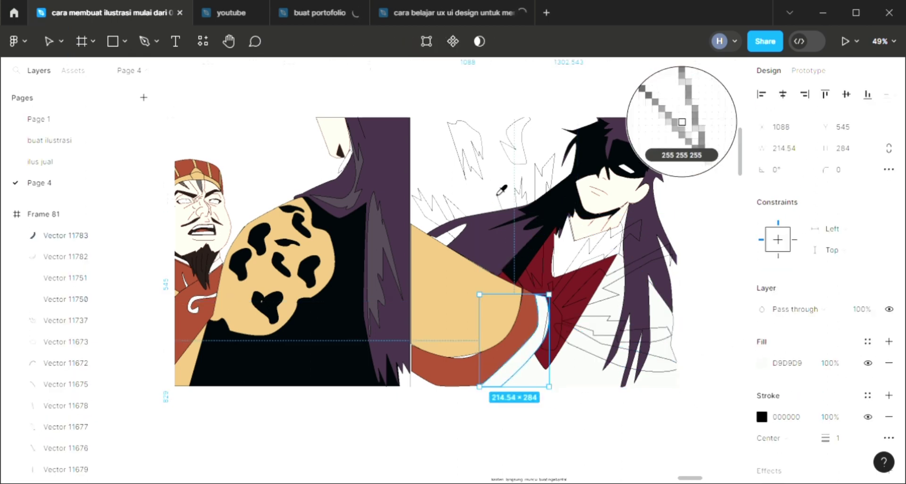
click(474, 371)
scroll(472, 368, up, 2)
double_click(474, 364)
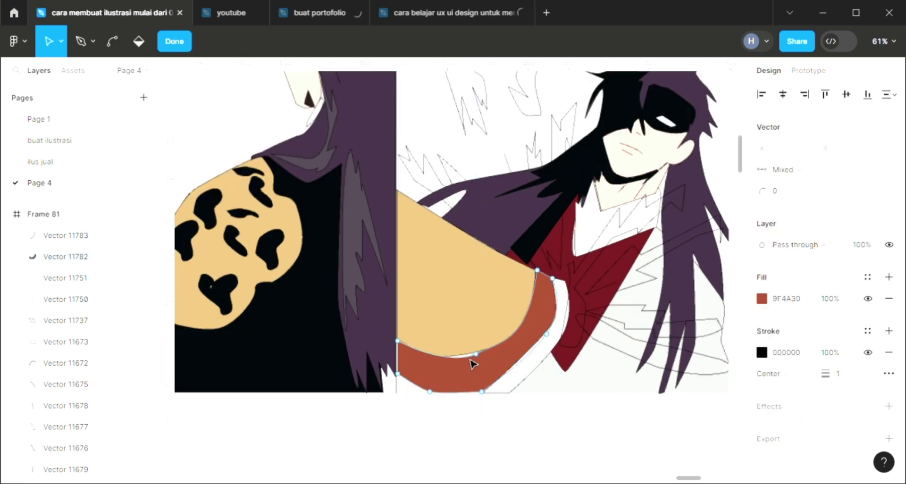
key(shift+Left)
key(shift+Up)
key(Escape)
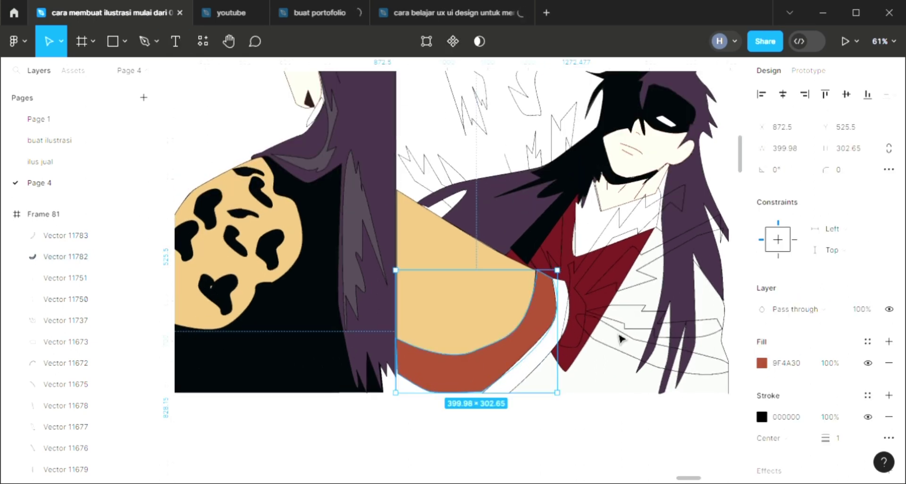
key(Escape)
scroll(630, 330, up, 2)
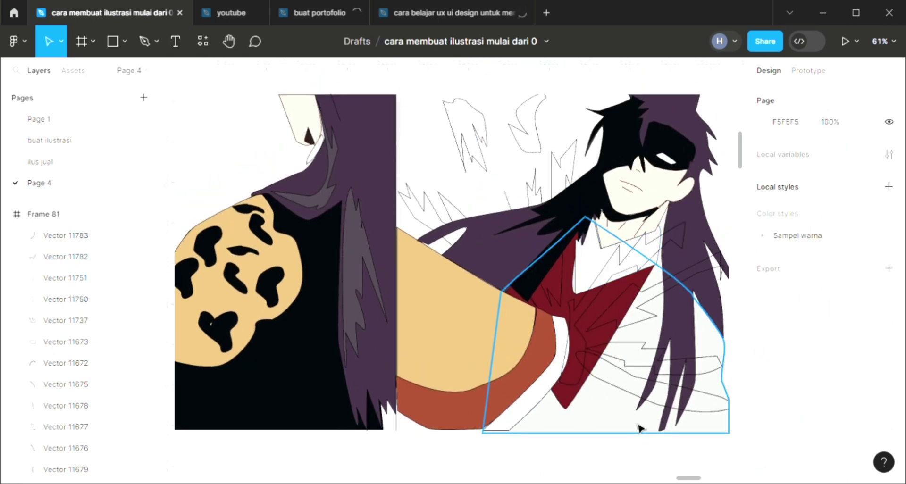
Fill the masked figure's shirt with purple-grey 4E454F, after briefly trying near-black.
click(726, 422)
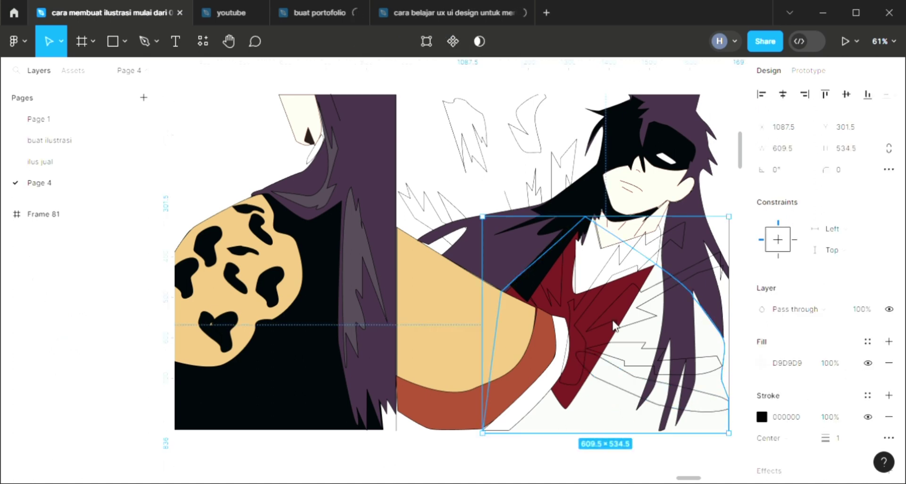
scroll(501, 338, up, 1)
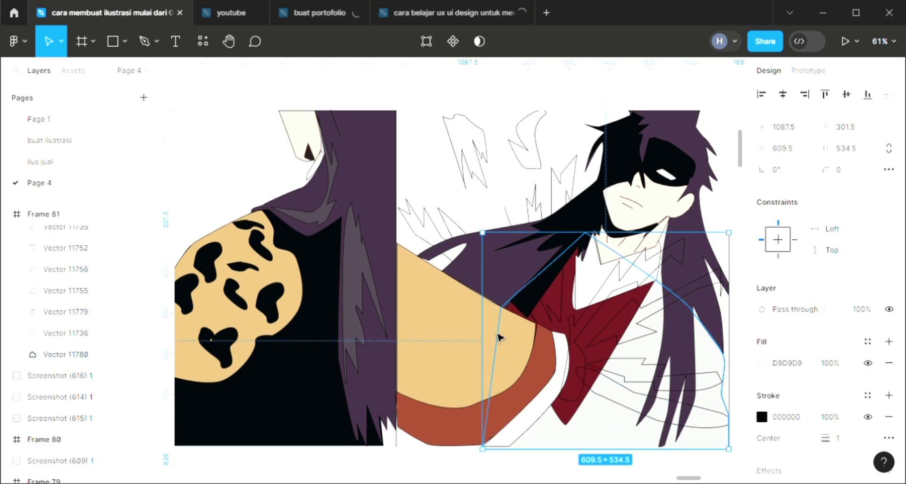
click(354, 274)
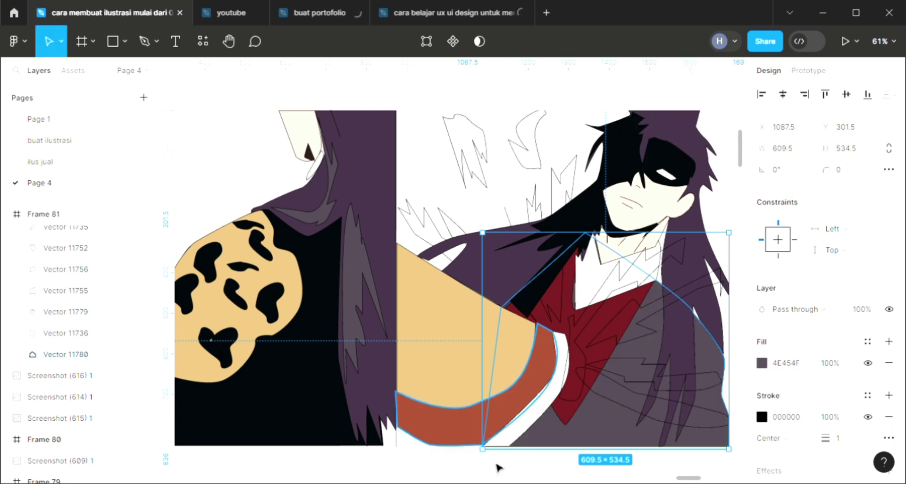
click(359, 418)
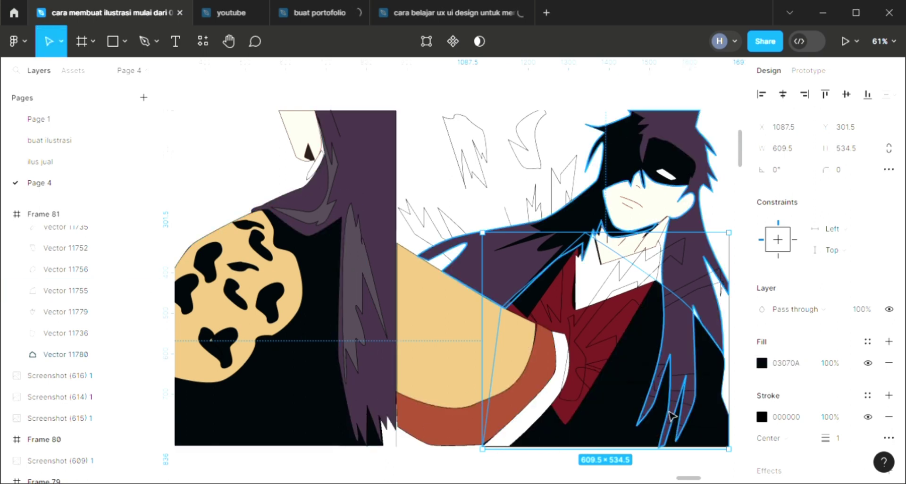
key(i)
click(364, 279)
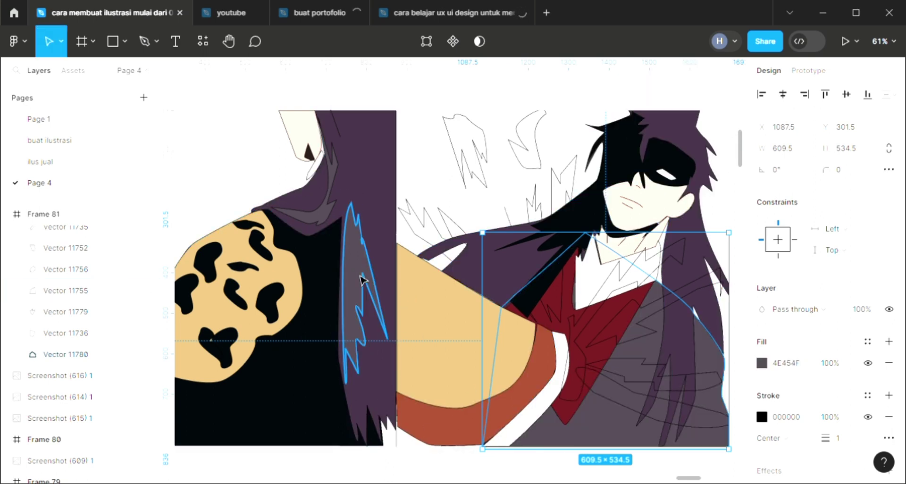
click(545, 156)
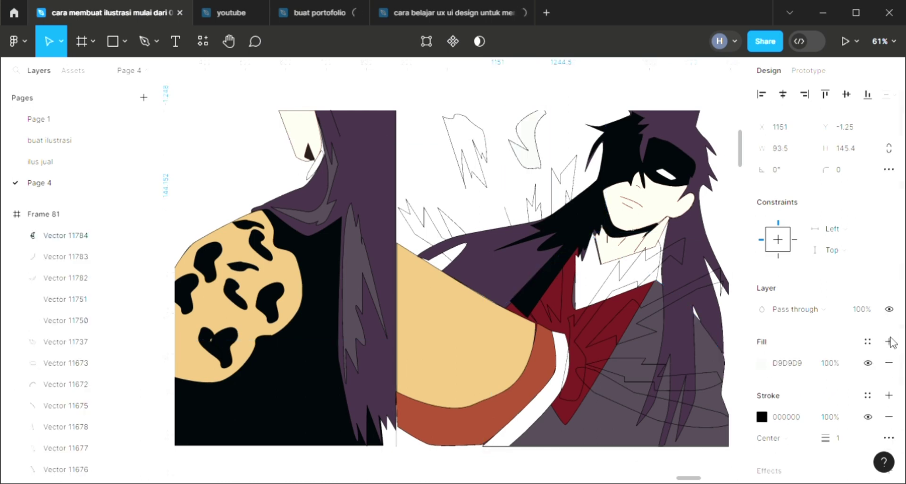
Fill the small curved shape and the outlined hair strand with dark red 6F1A1E.
key(i)
click(602, 300)
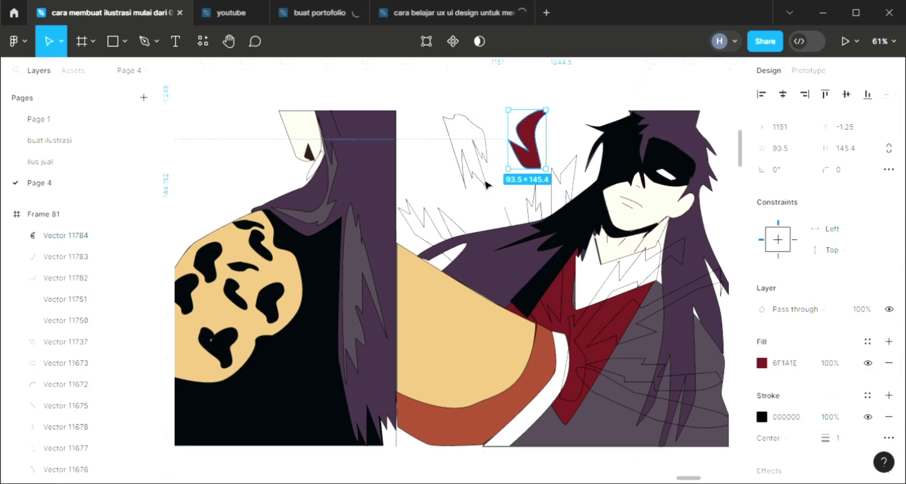
click(489, 188)
click(479, 177)
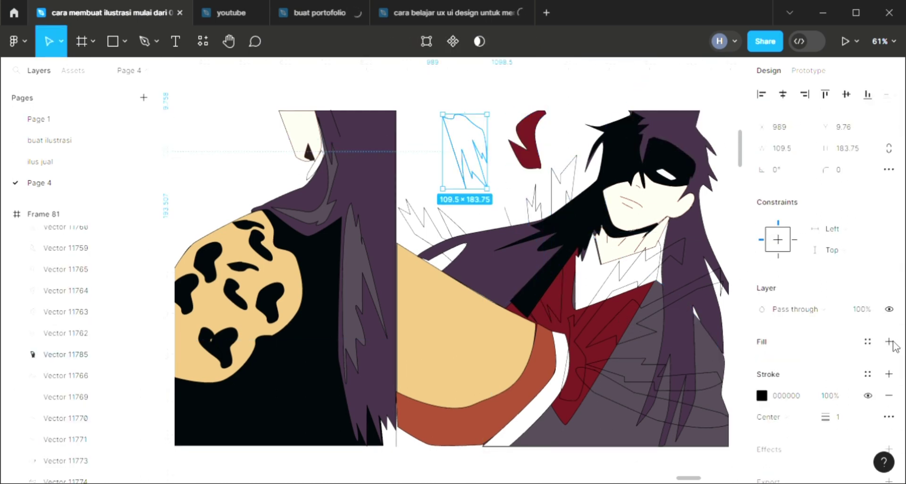
key(i)
click(682, 121)
Fill the first lightning streak dark red and bring it to the front.
click(426, 221)
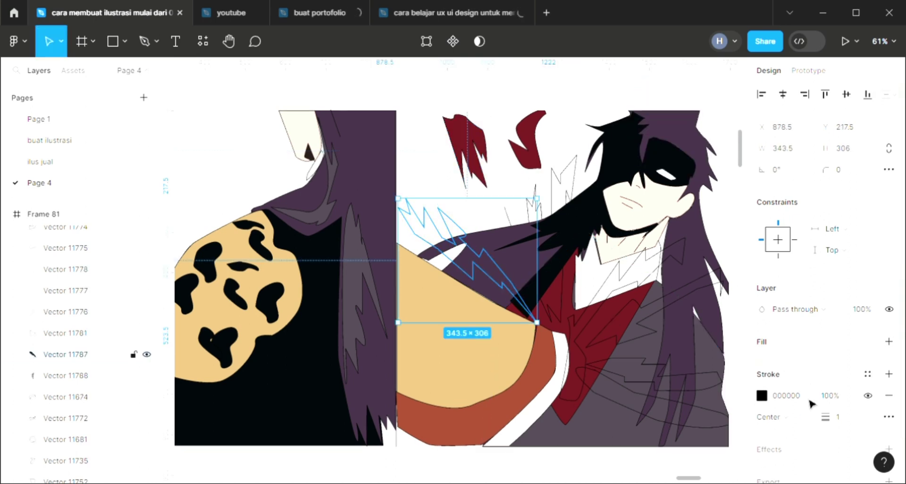
click(889, 341)
key(i)
click(682, 121)
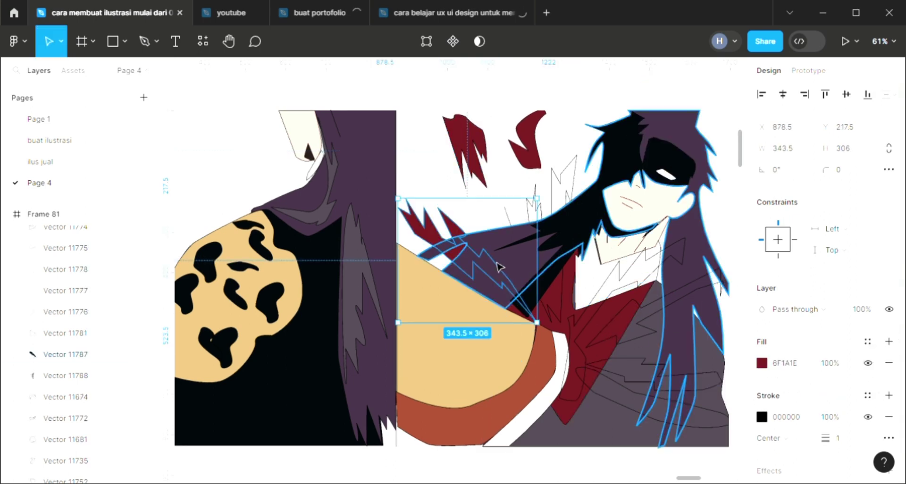
right_click(492, 264)
click(536, 202)
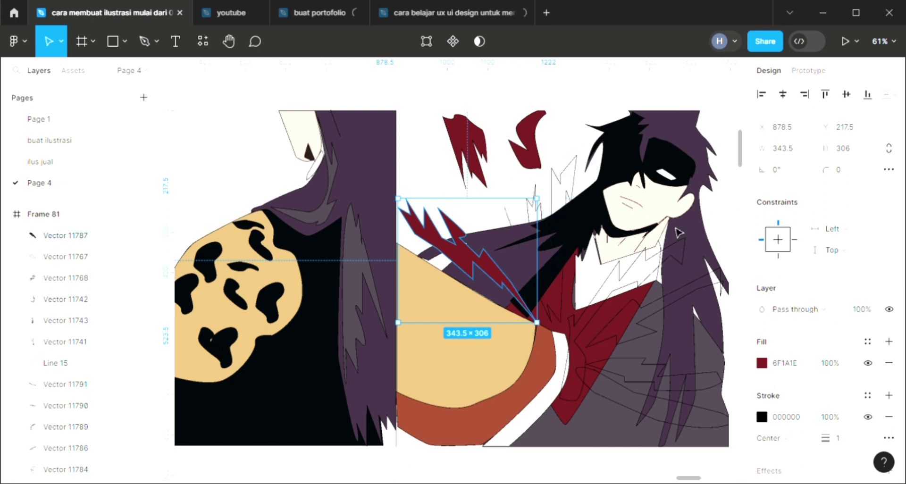
key(Escape)
Fill the tall lightning Vector 11788 dark red and bring it to the front.
click(573, 208)
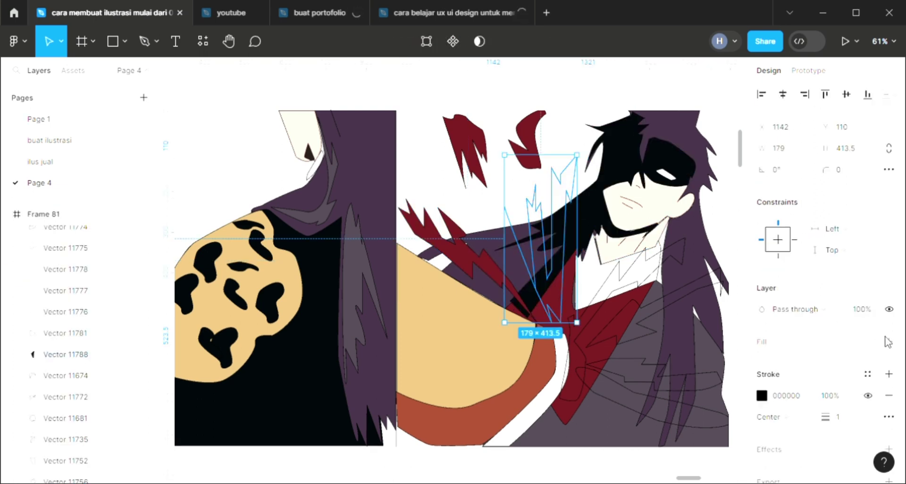
key(i)
click(682, 121)
right_click(546, 222)
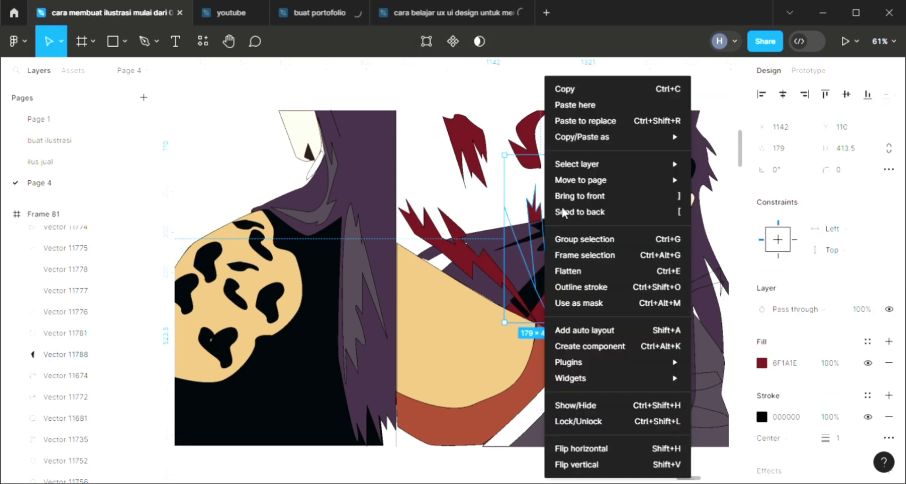
click(573, 204)
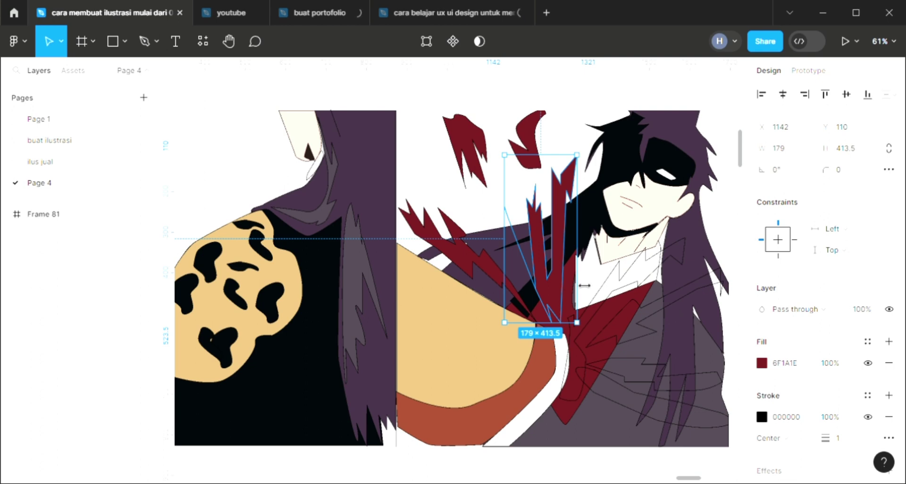
Fill the white swoosh, the next lightning streak and Vector 11790 with dark red.
click(614, 392)
key(i)
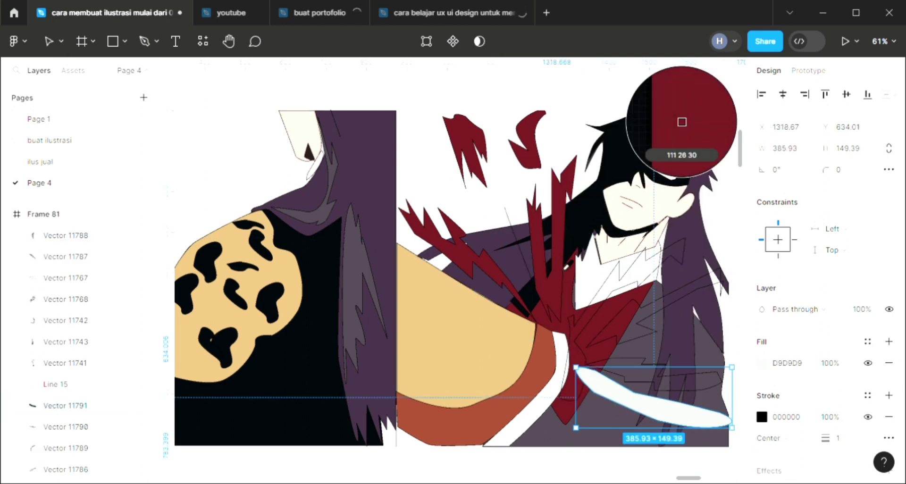
click(682, 122)
click(637, 344)
click(886, 341)
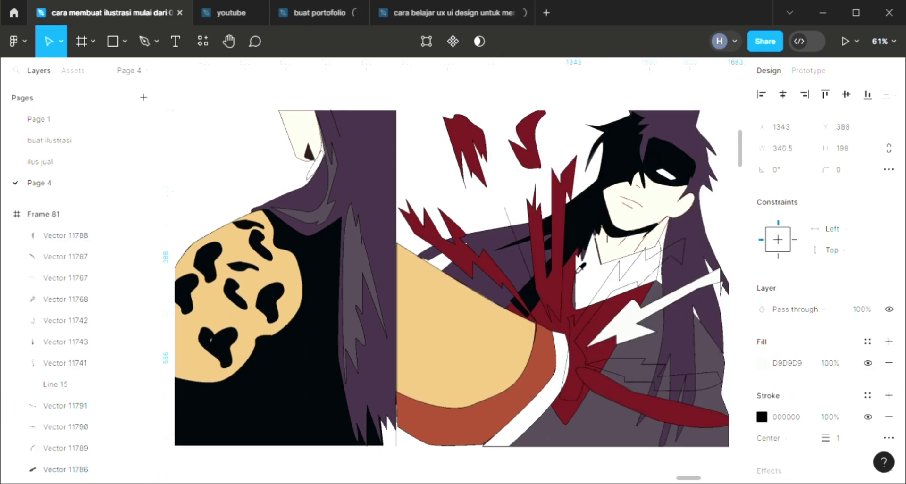
key(i)
click(682, 122)
click(628, 378)
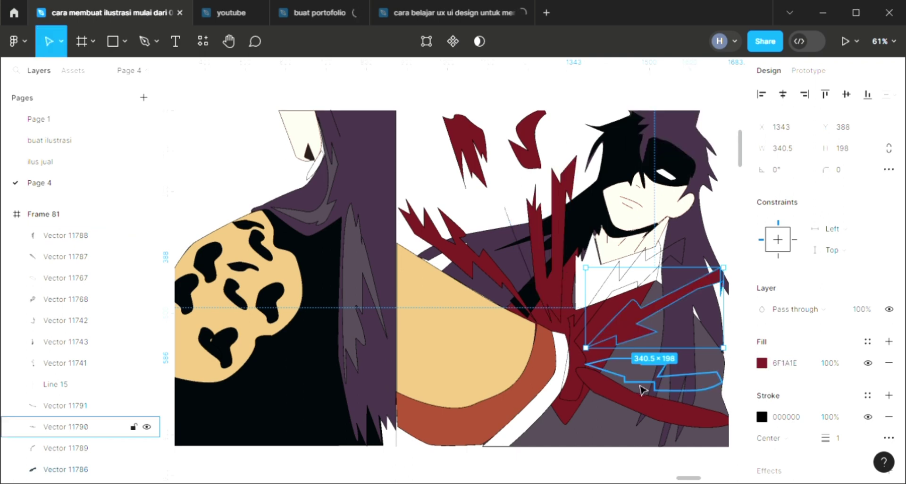
click(887, 342)
key(i)
click(682, 121)
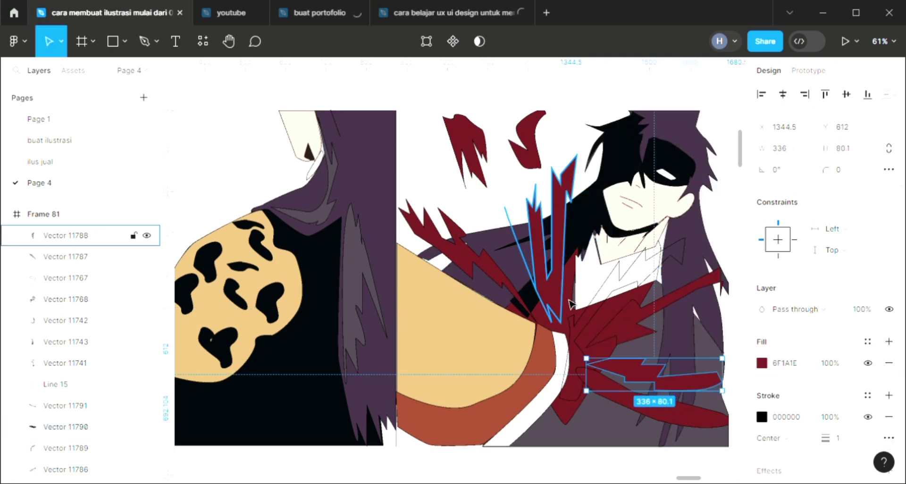
Fill the large lightning streak across the chest with dark red 6F1A1E.
click(648, 289)
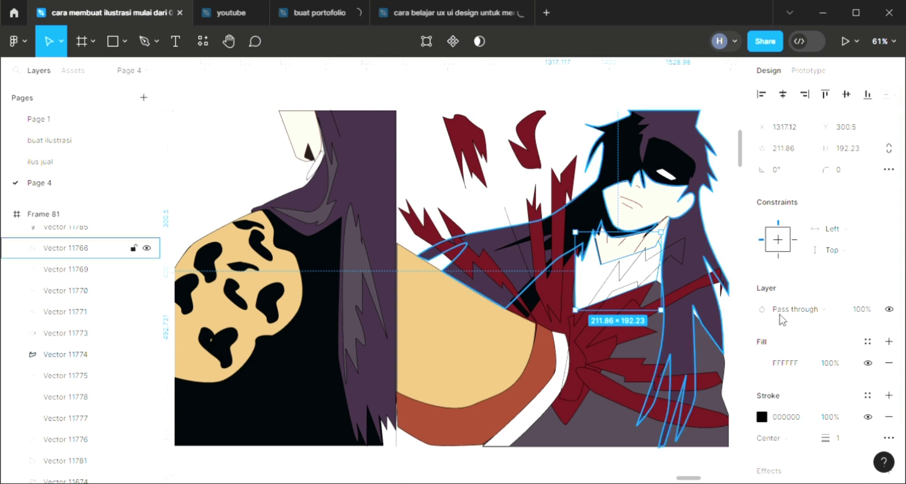
click(615, 286)
click(889, 363)
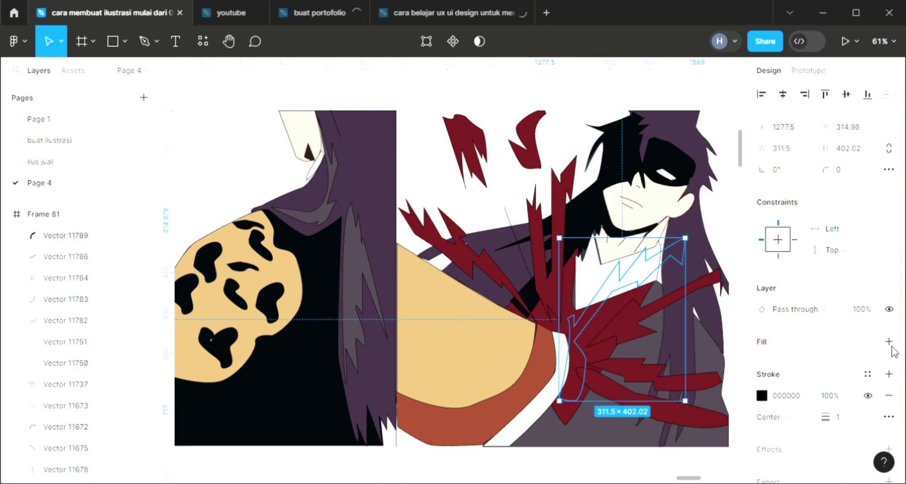
key(i)
click(681, 121)
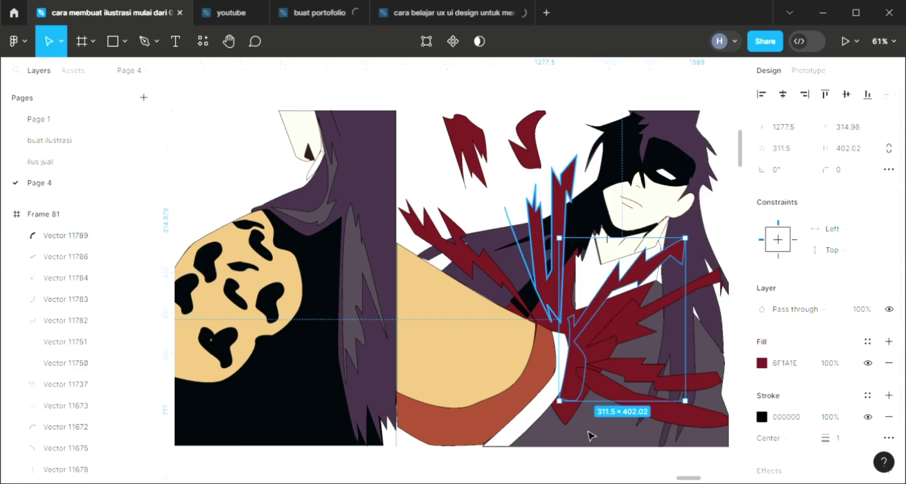
click(590, 469)
scroll(633, 287, down, 5)
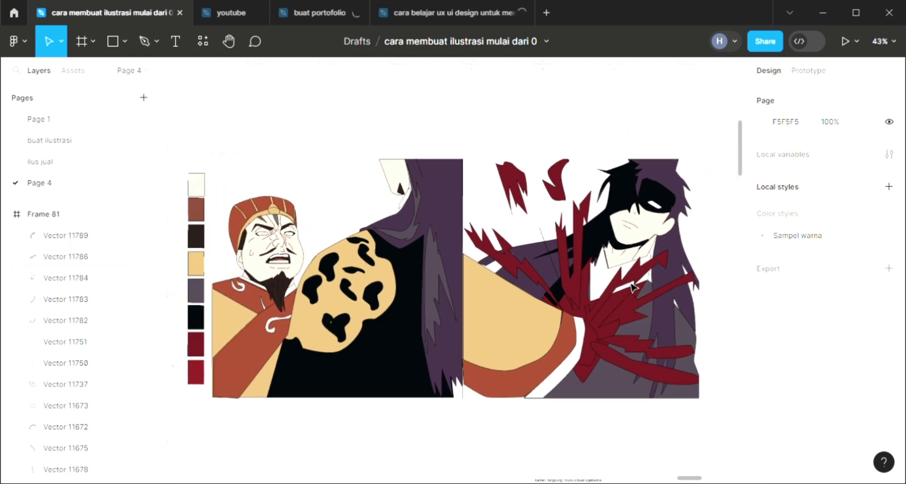
Replace Frame 81's white fill with a pale green 6EFA95 linear gradient.
click(623, 317)
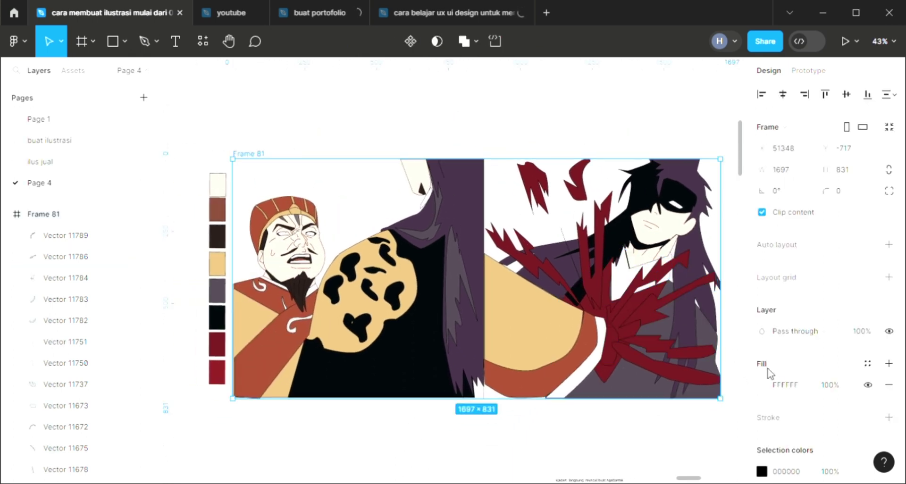
click(762, 384)
scroll(424, 279, right, 3)
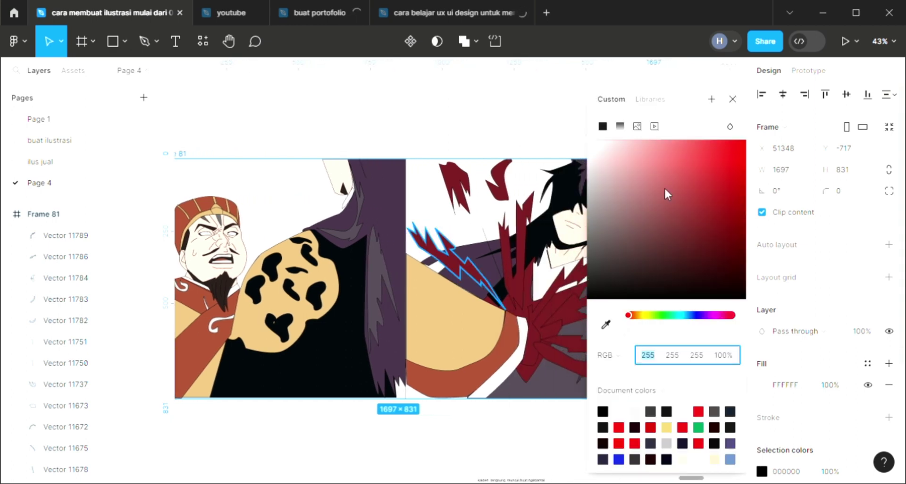
click(676, 143)
click(667, 314)
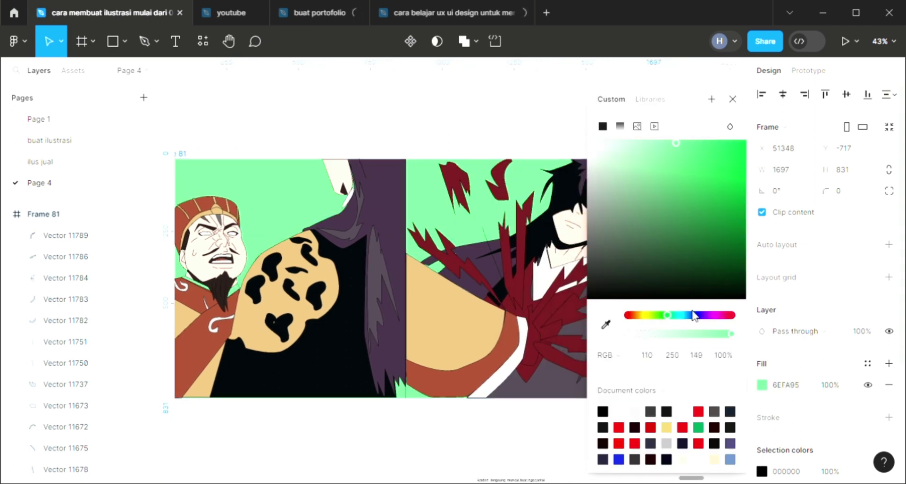
click(620, 126)
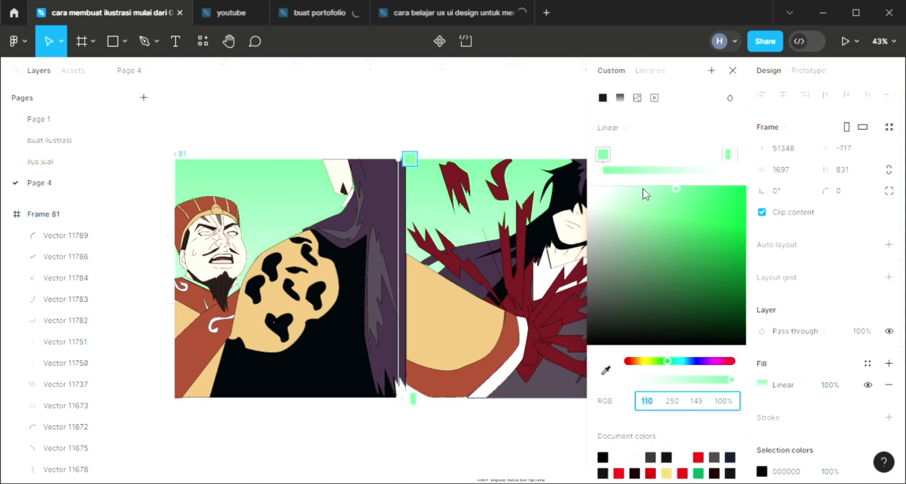
click(734, 71)
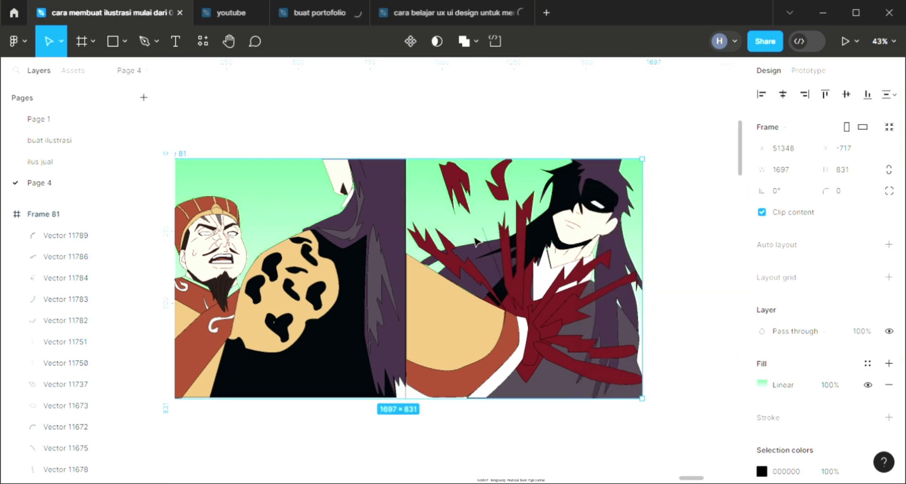
scroll(475, 240, up, 2)
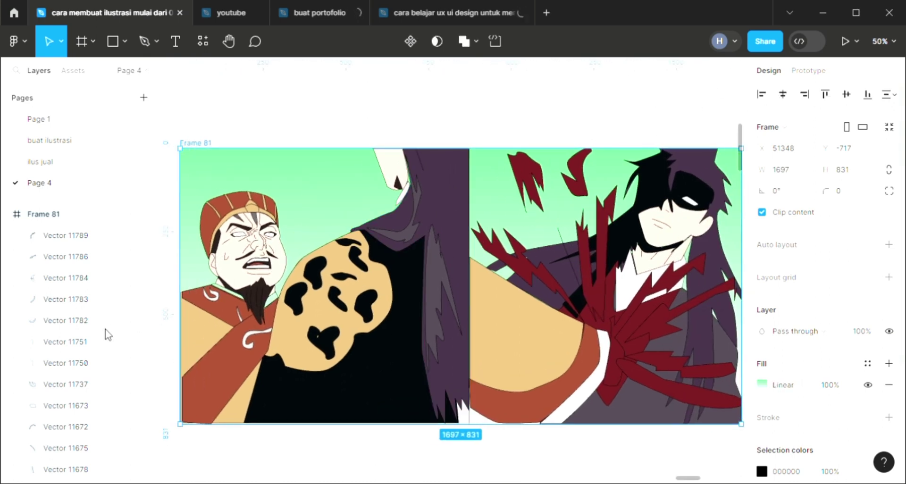